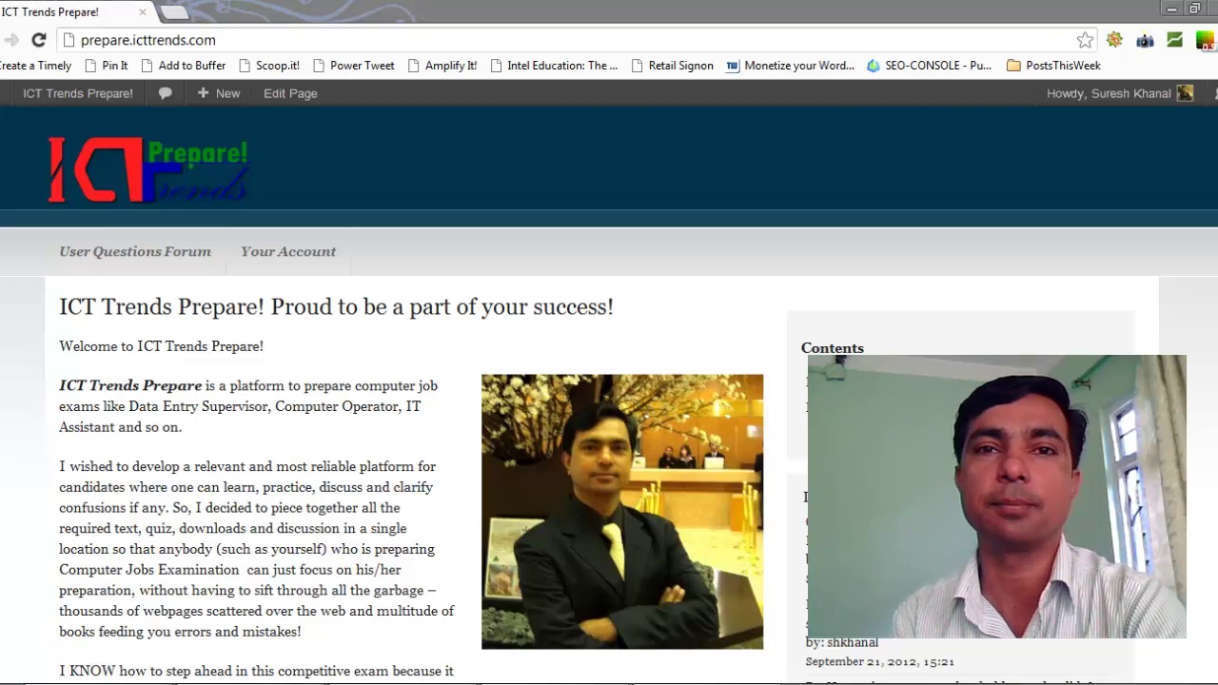
Switch to the Adobe Acrobat window showing the Computer Operator practical question paper, Sample Set - 01.
key(alt+Tab)
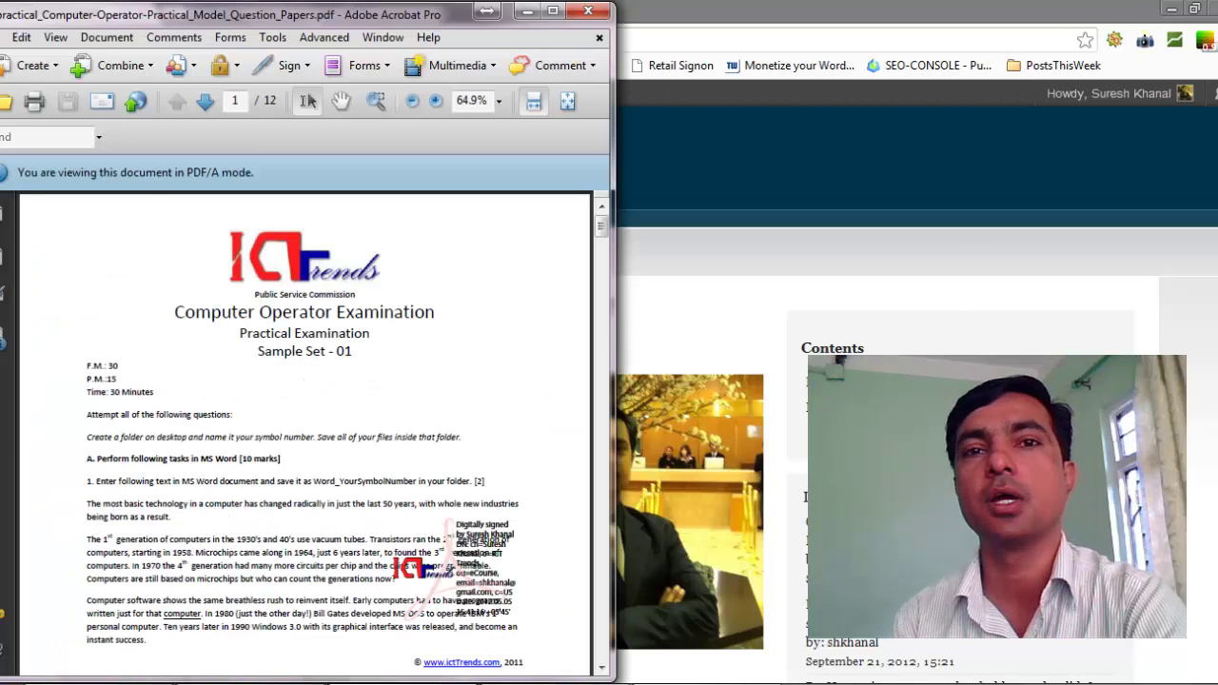
Maximize the Acrobat window so the Sample Set - 01 title page fills the screen.
click(553, 12)
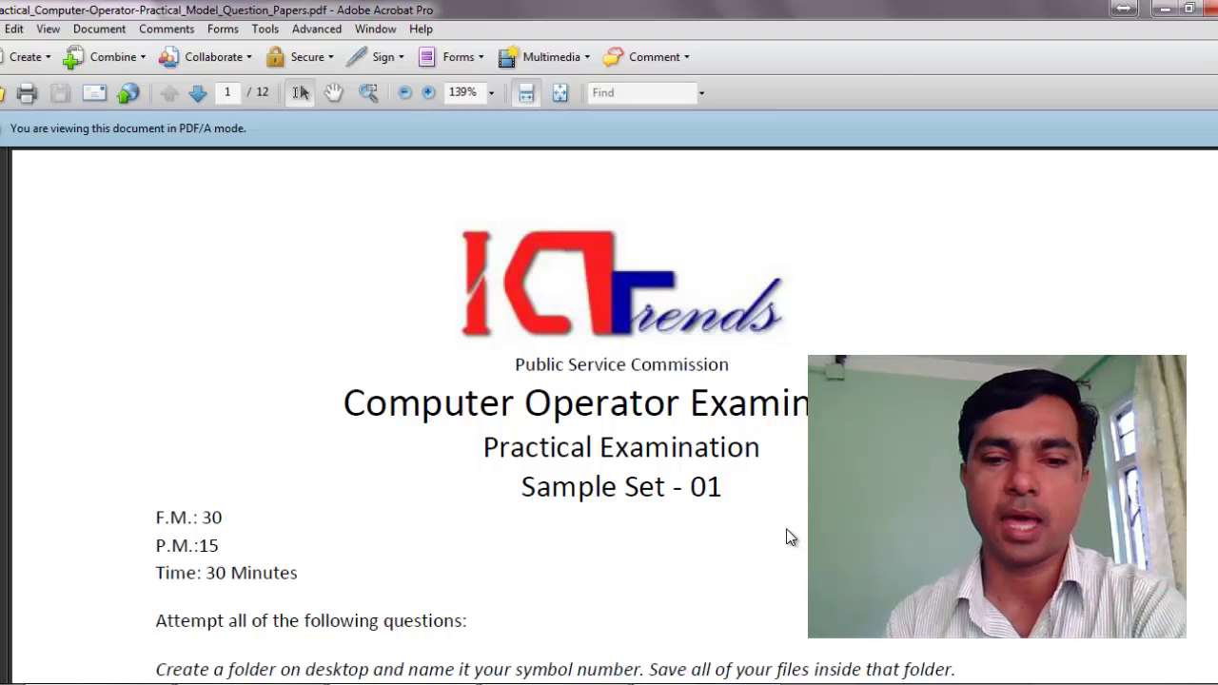
scroll(779, 445, down, 8)
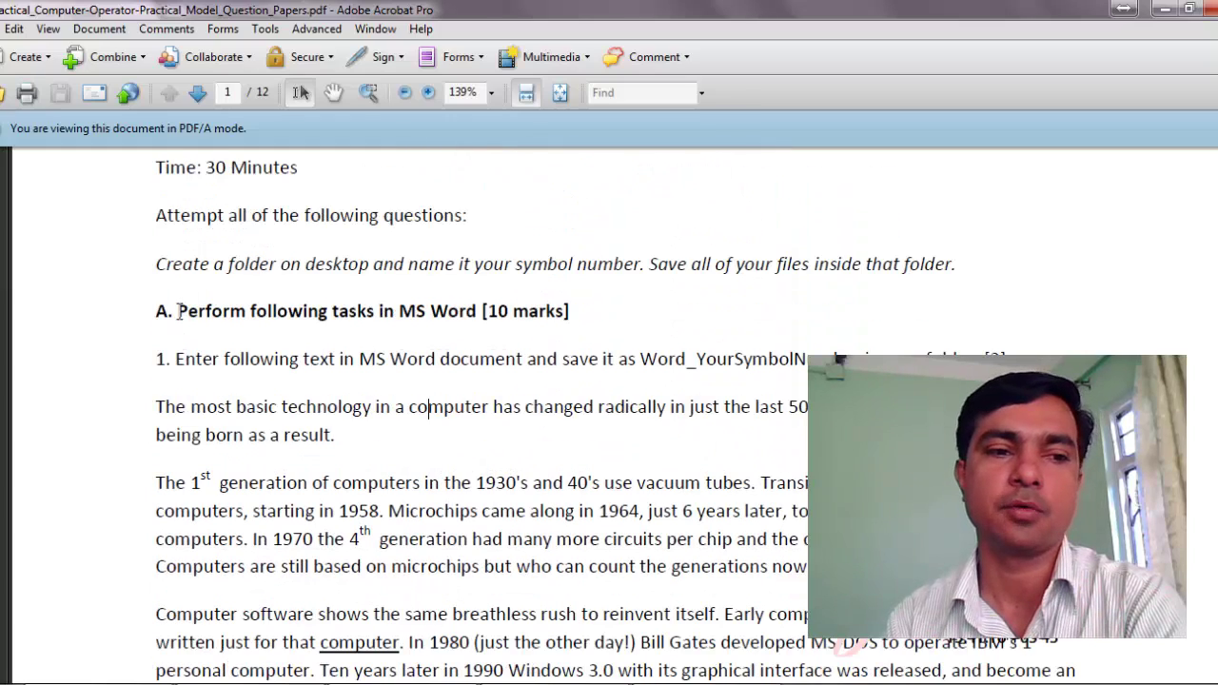
scroll(171, 310, up, 4)
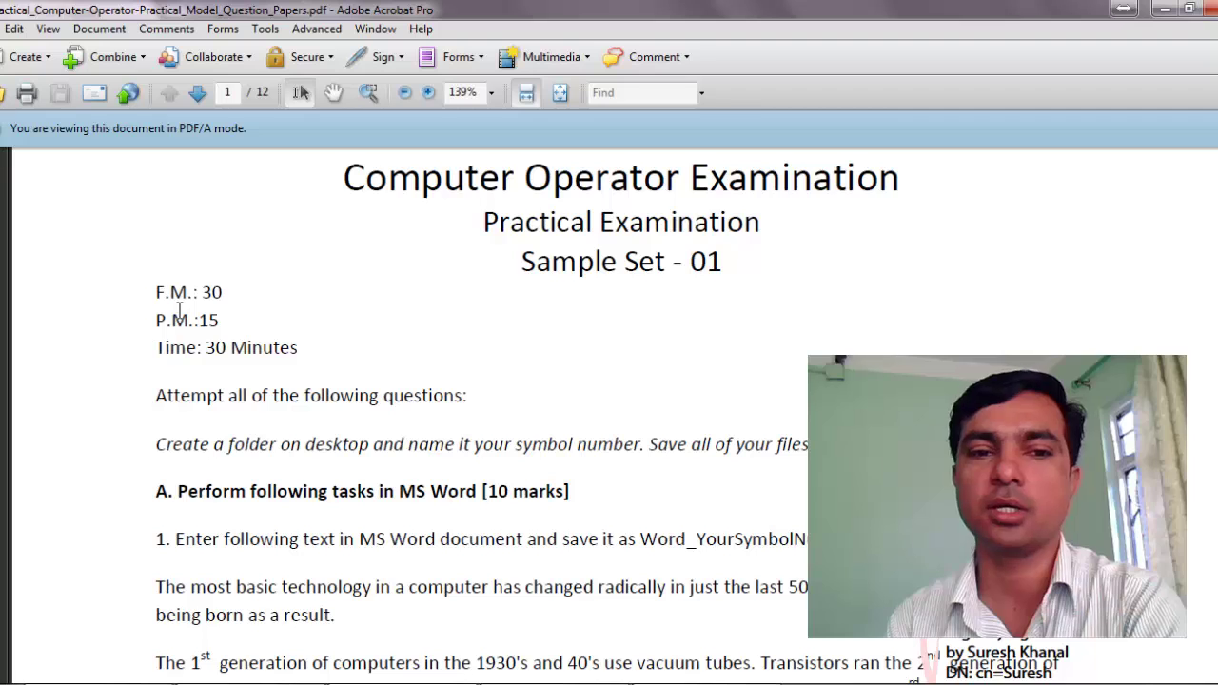
drag(533, 261, 729, 261)
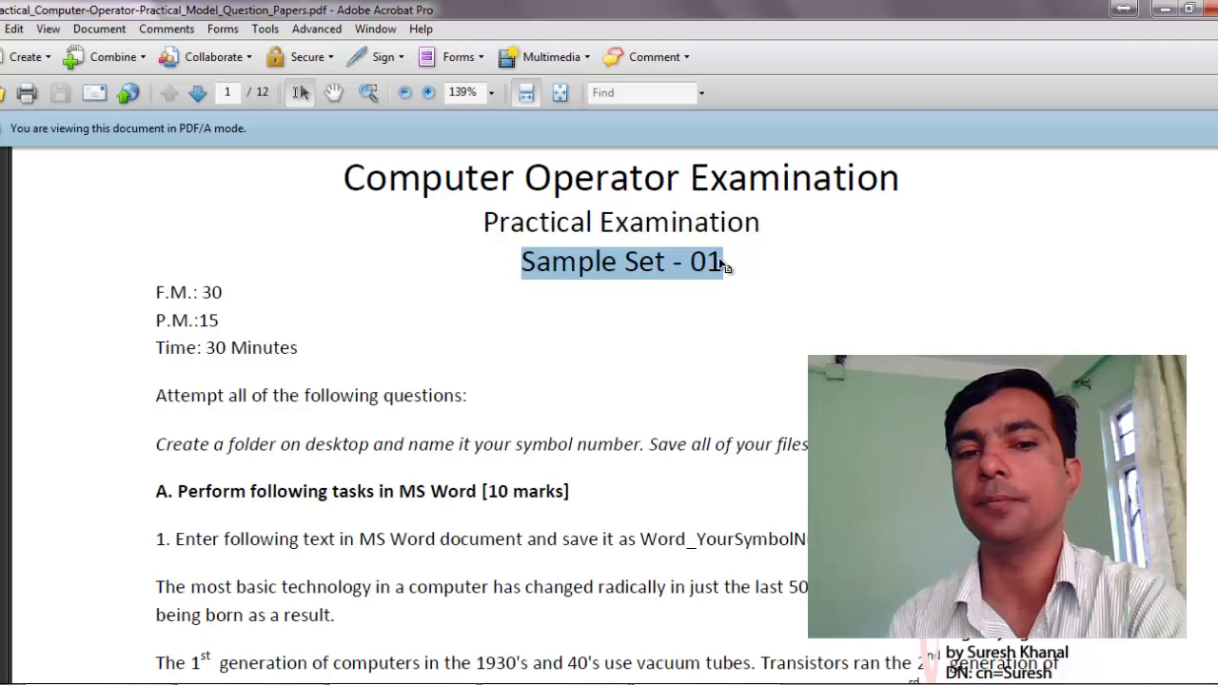
scroll(718, 258, down, 5)
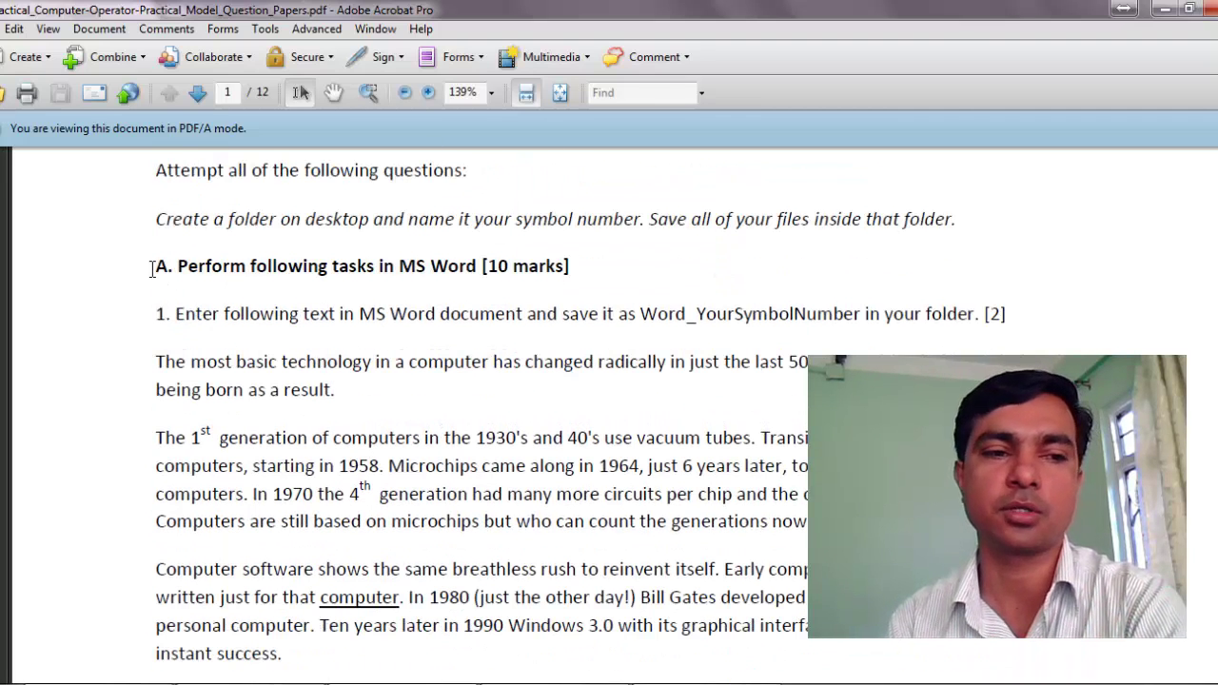
drag(152, 270, 193, 275)
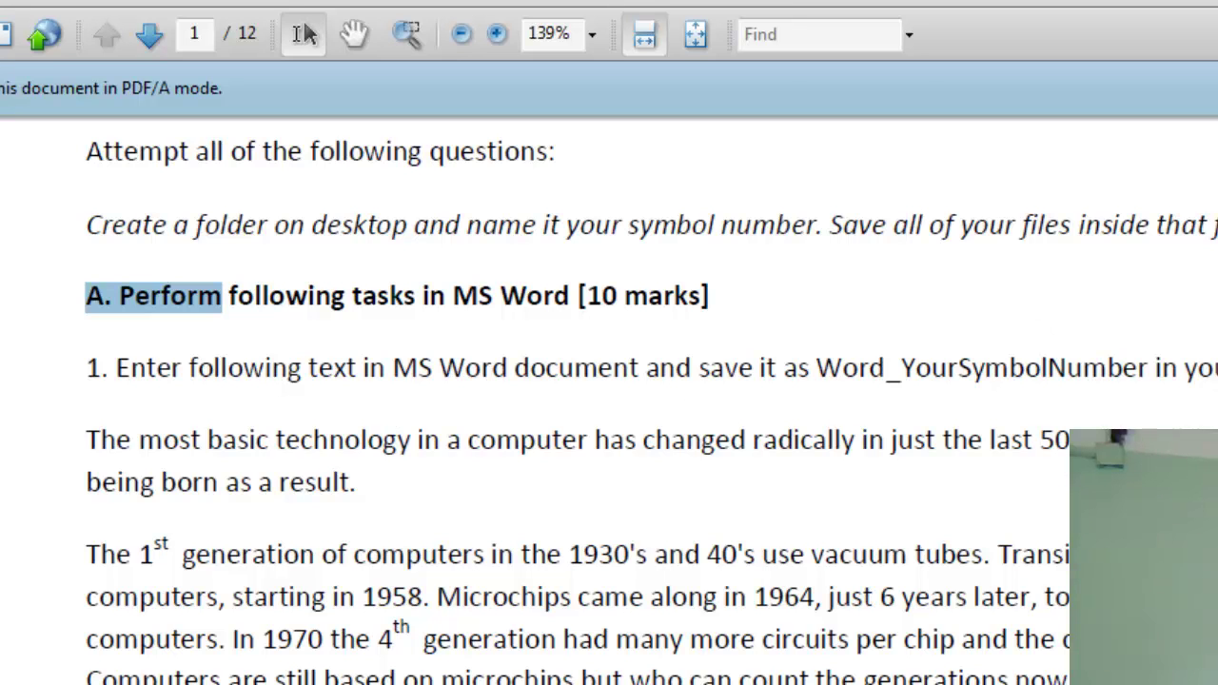
key(Escape)
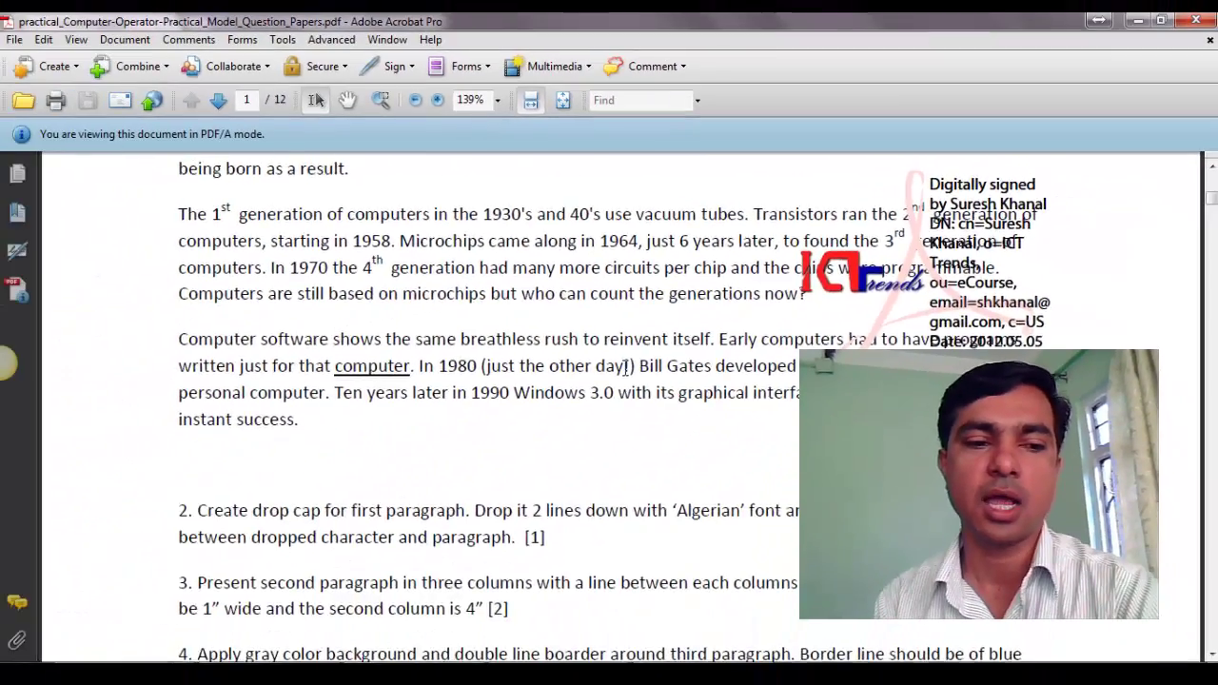
scroll(363, 460, down, 8)
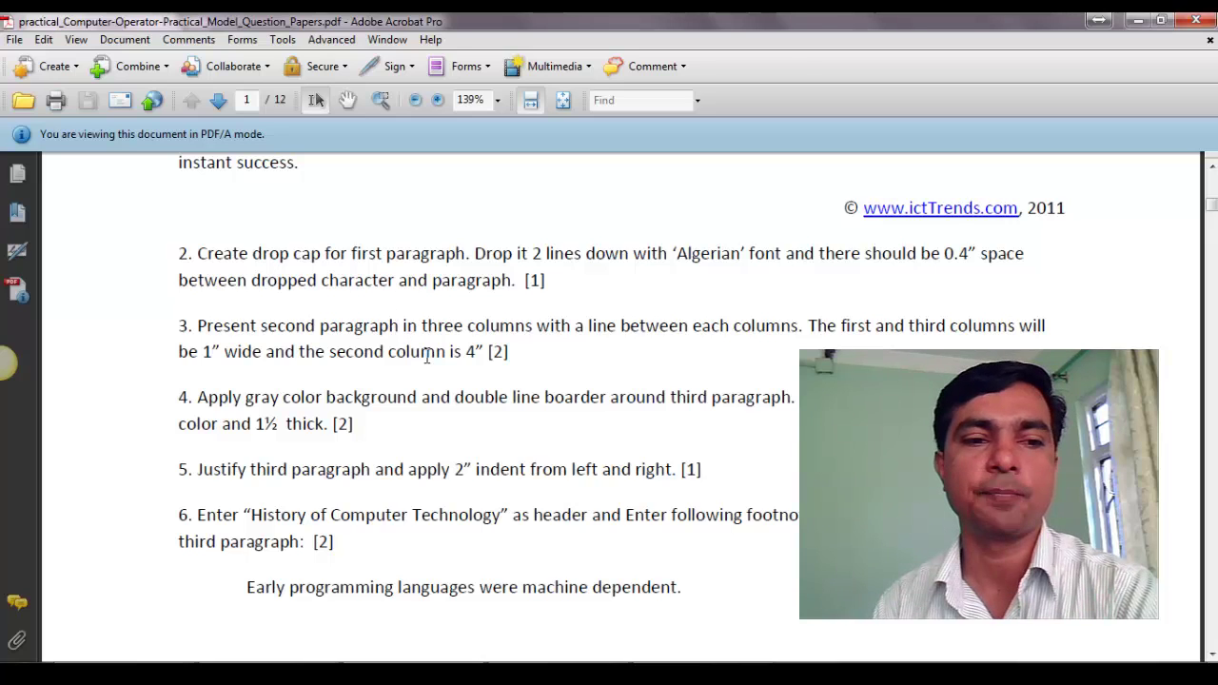
Highlight 'columns' in task 3 and 'header' and 'footnote' in task 6, then clear the highlight.
double_click(488, 330)
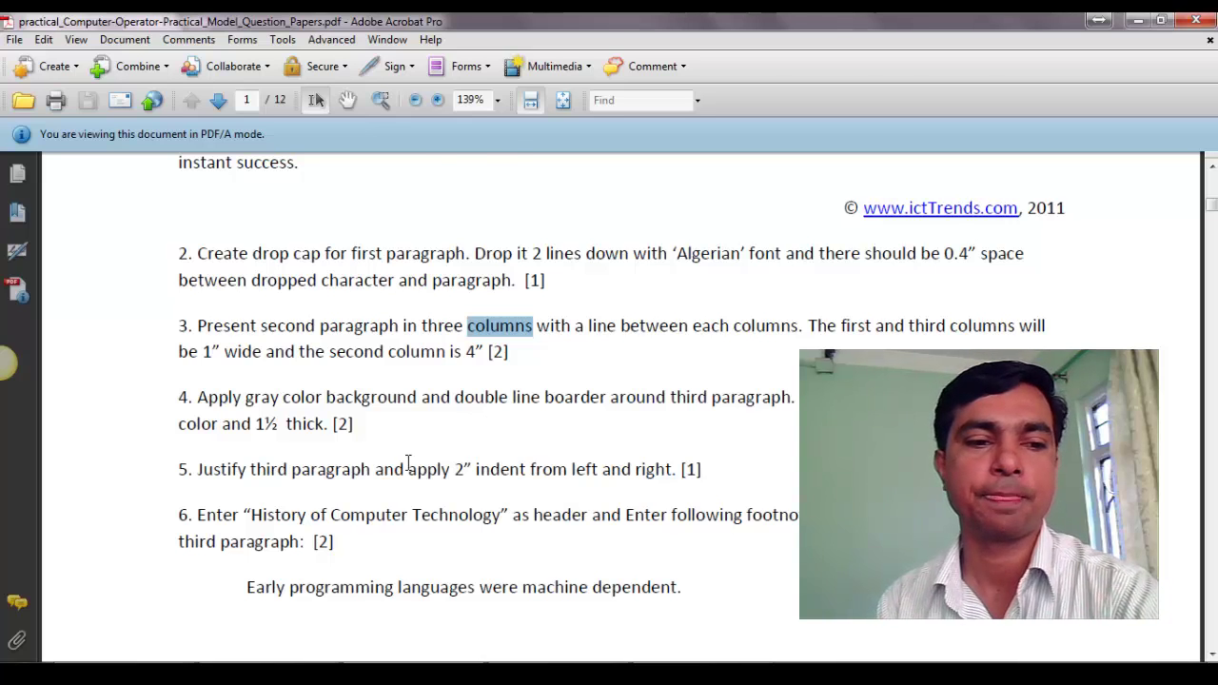
scroll(556, 345, down, 3)
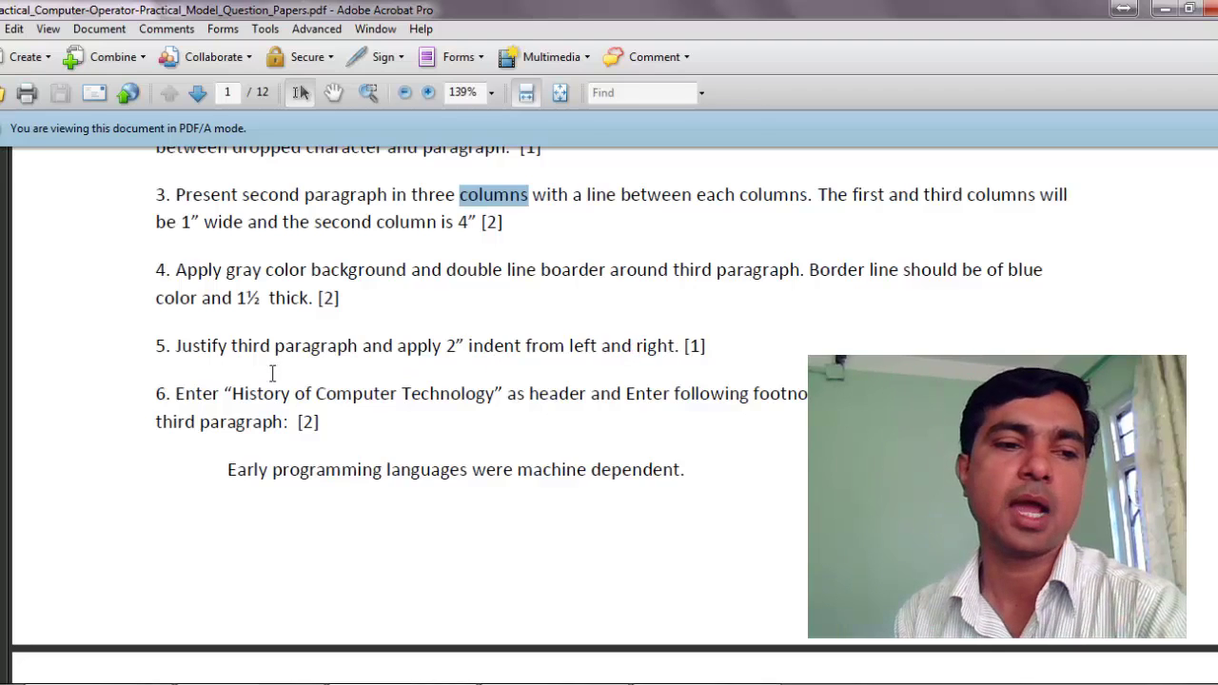
double_click(553, 392)
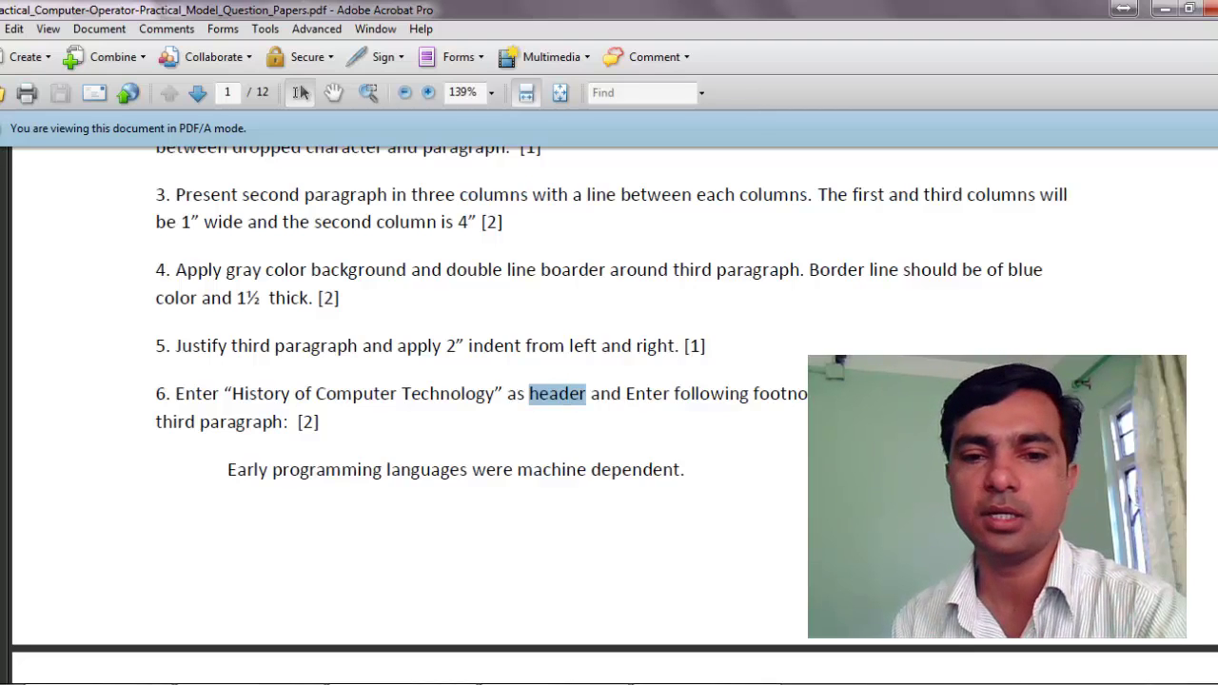
double_click(777, 394)
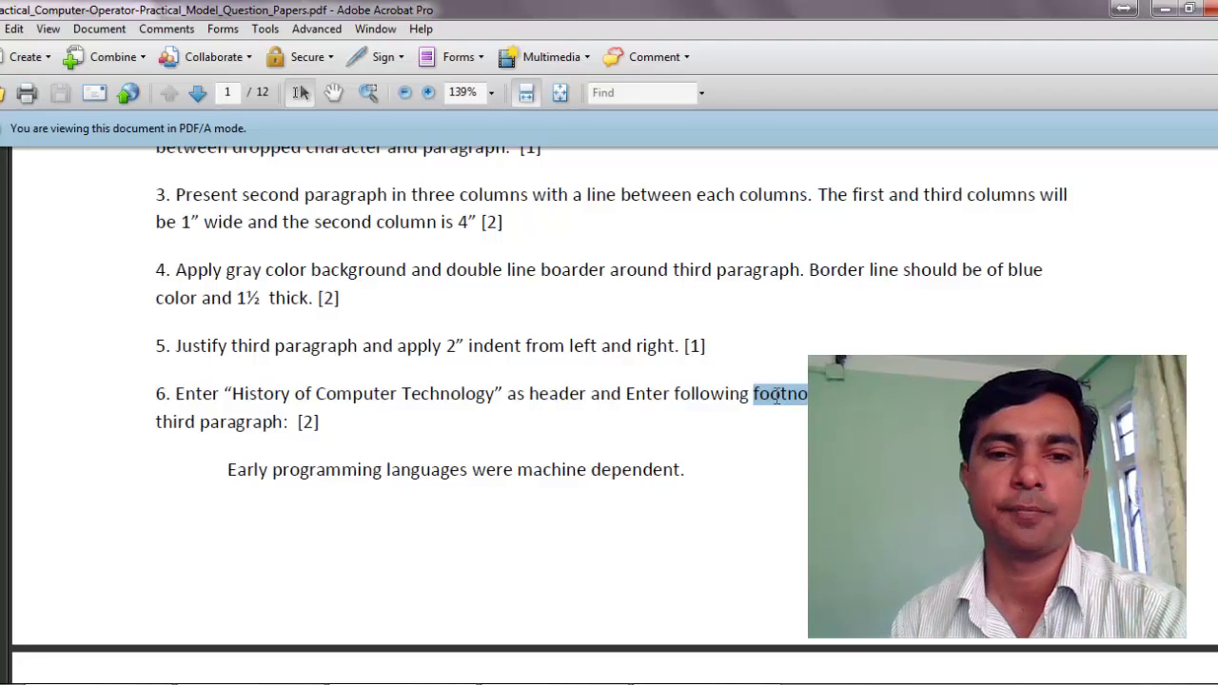
click(690, 394)
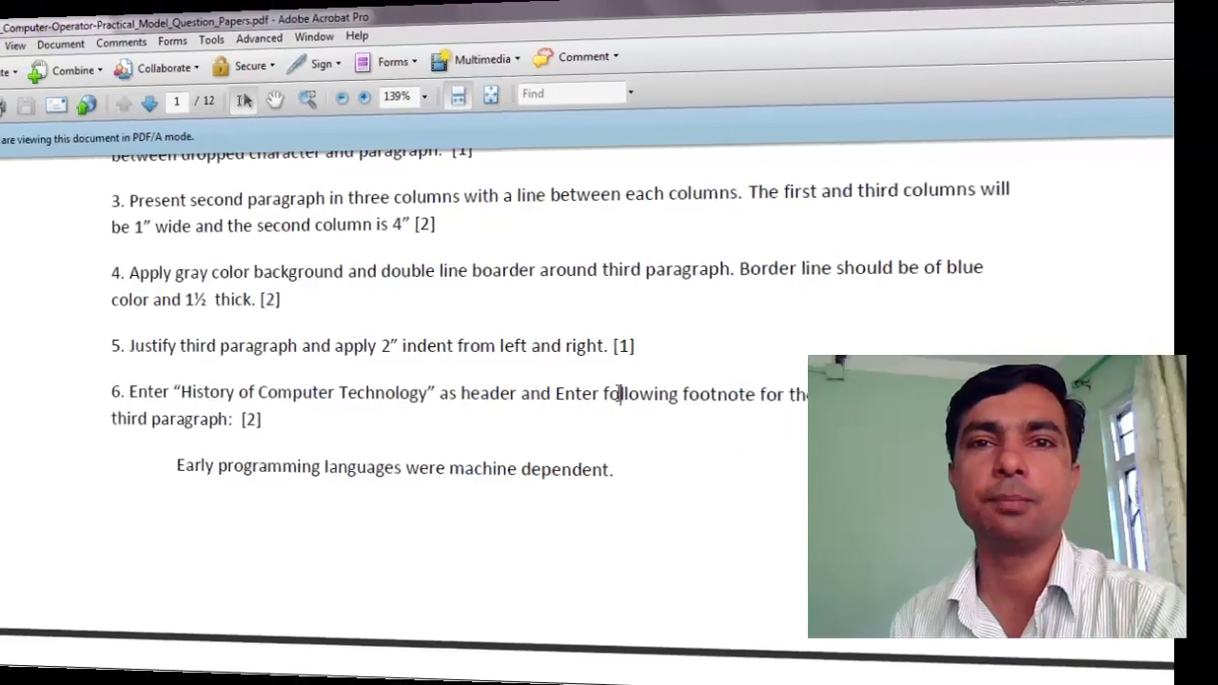
scroll(690, 394, up, 5)
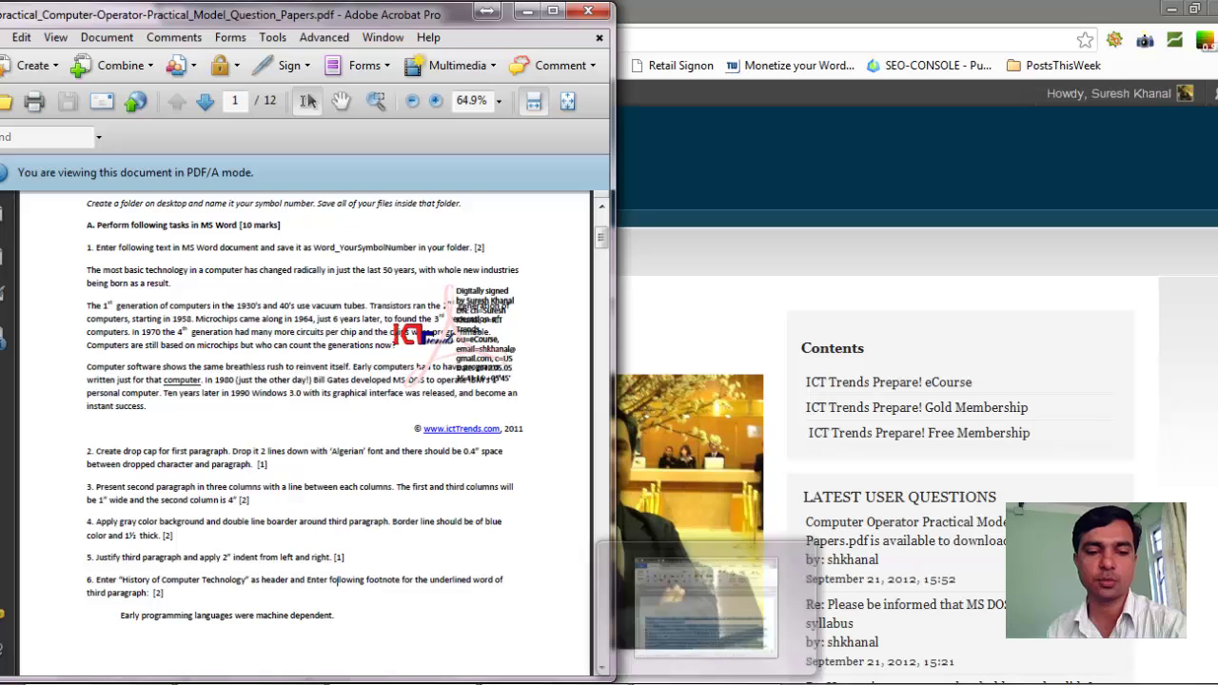
Bring up Document1 in Word beside the PDF, then return focus to Acrobat.
click(704, 618)
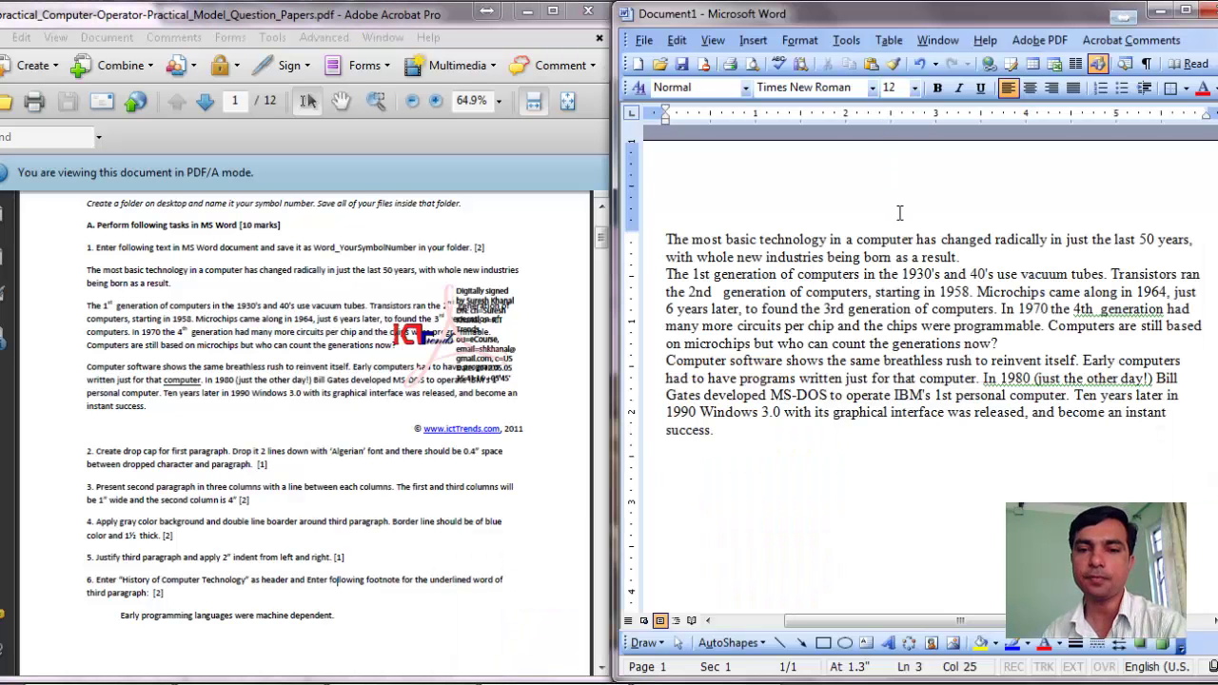
click(602, 206)
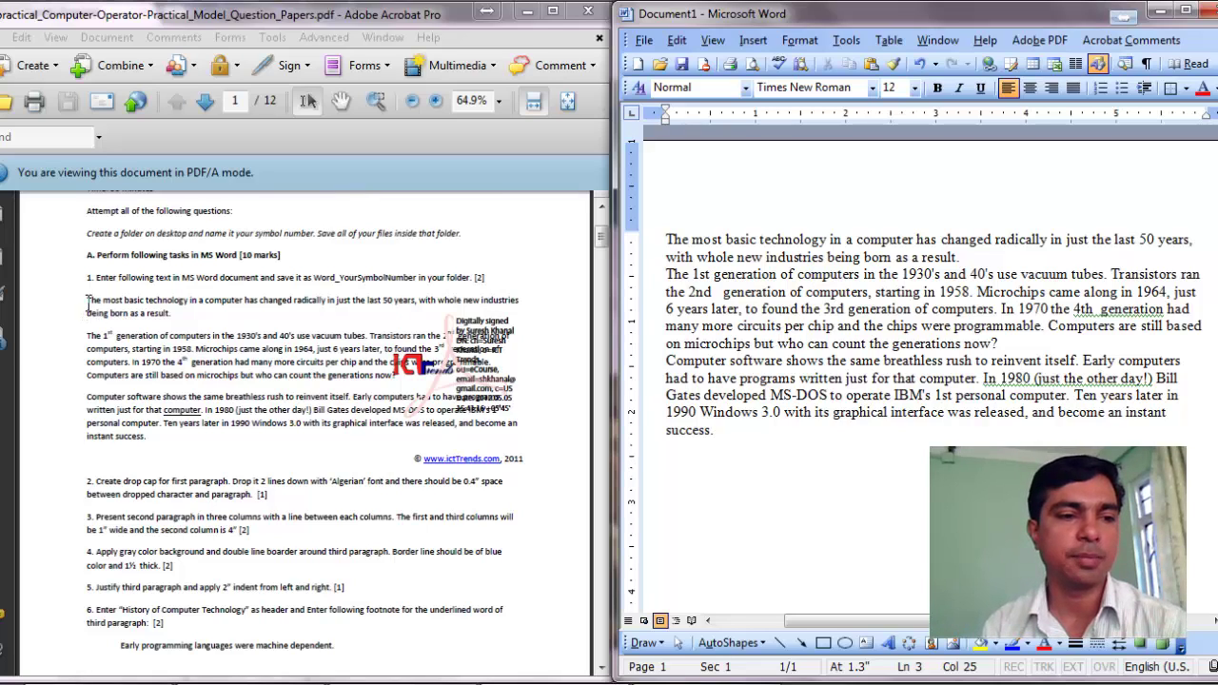
Select the three paragraphs in Word, from 'The most basic…' to the end of the third.
drag(87, 299, 158, 440)
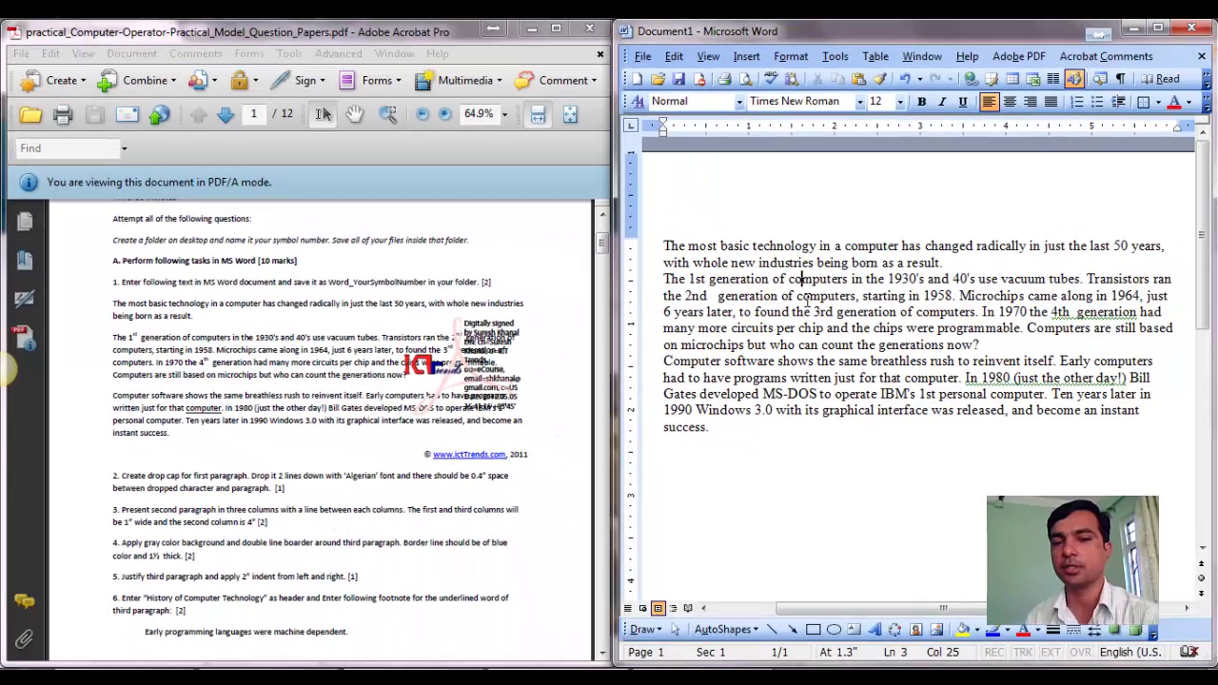
click(665, 247)
drag(679, 257, 725, 430)
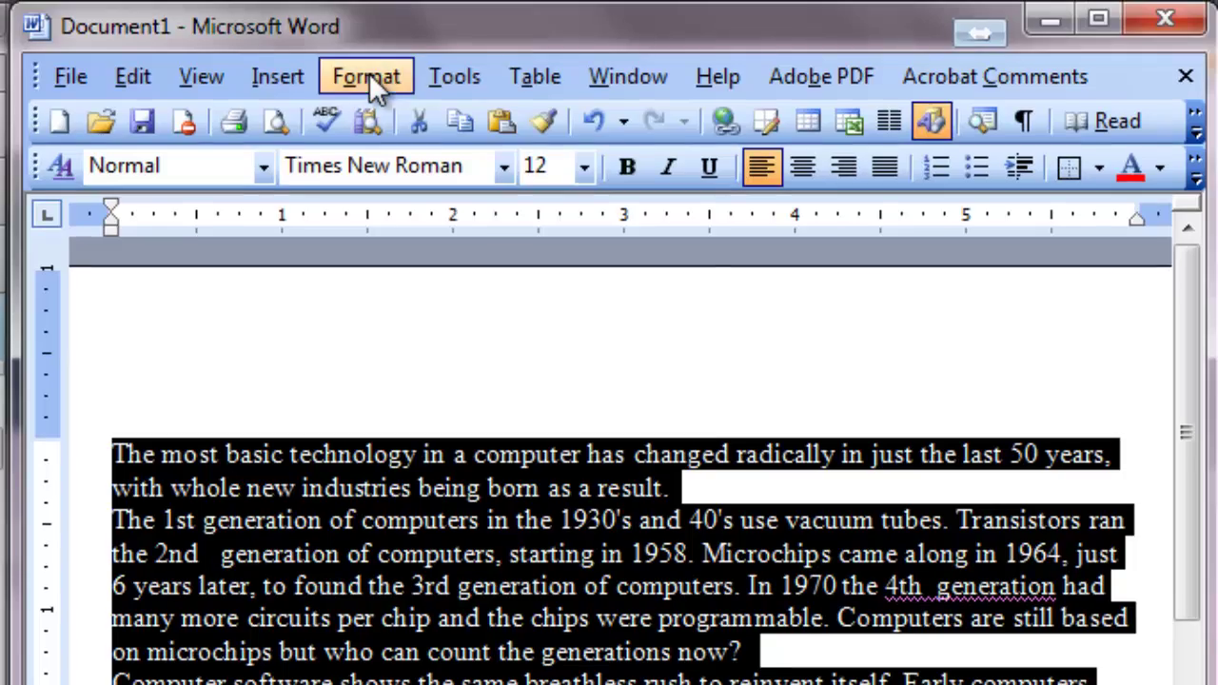
In the Paragraph dialog, set Spacing Before and After to 6 pt and Line spacing to 1.5 lines.
click(371, 78)
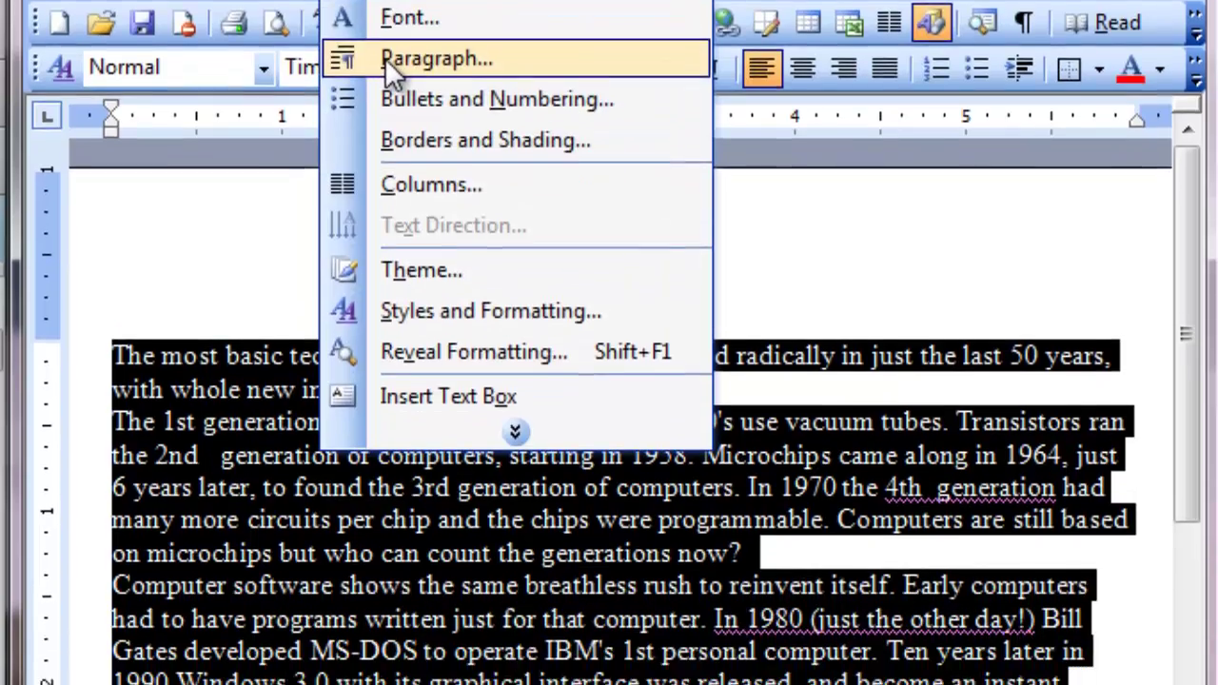
click(409, 158)
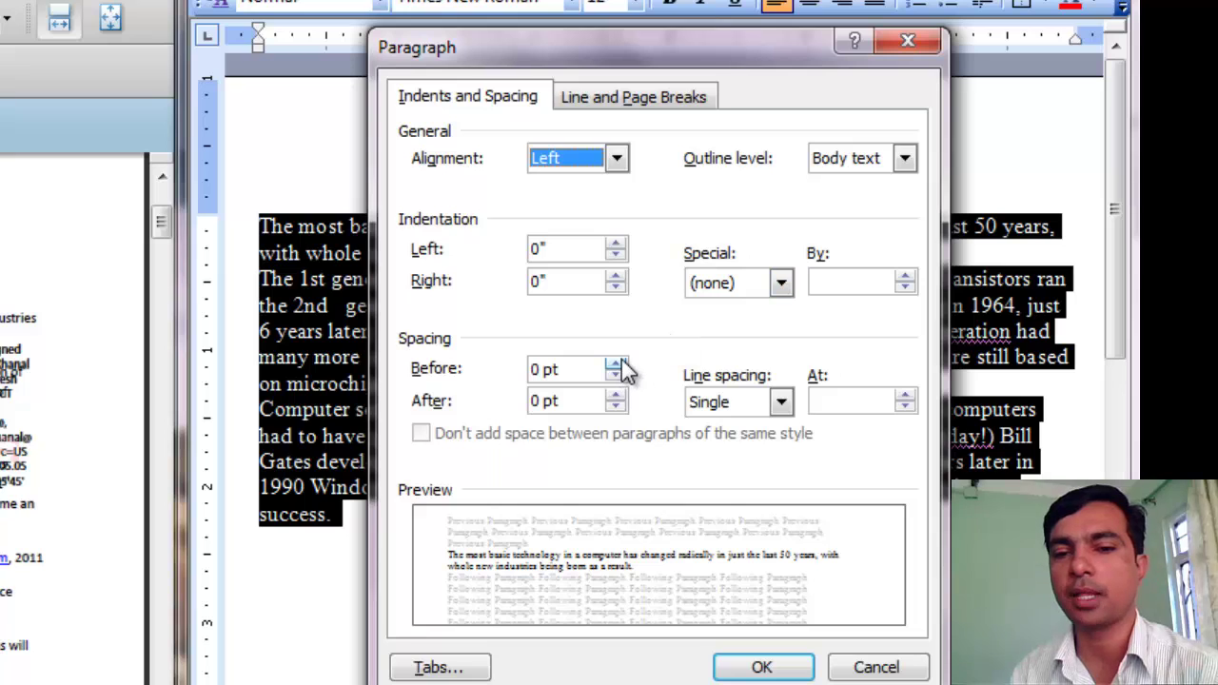
click(618, 364)
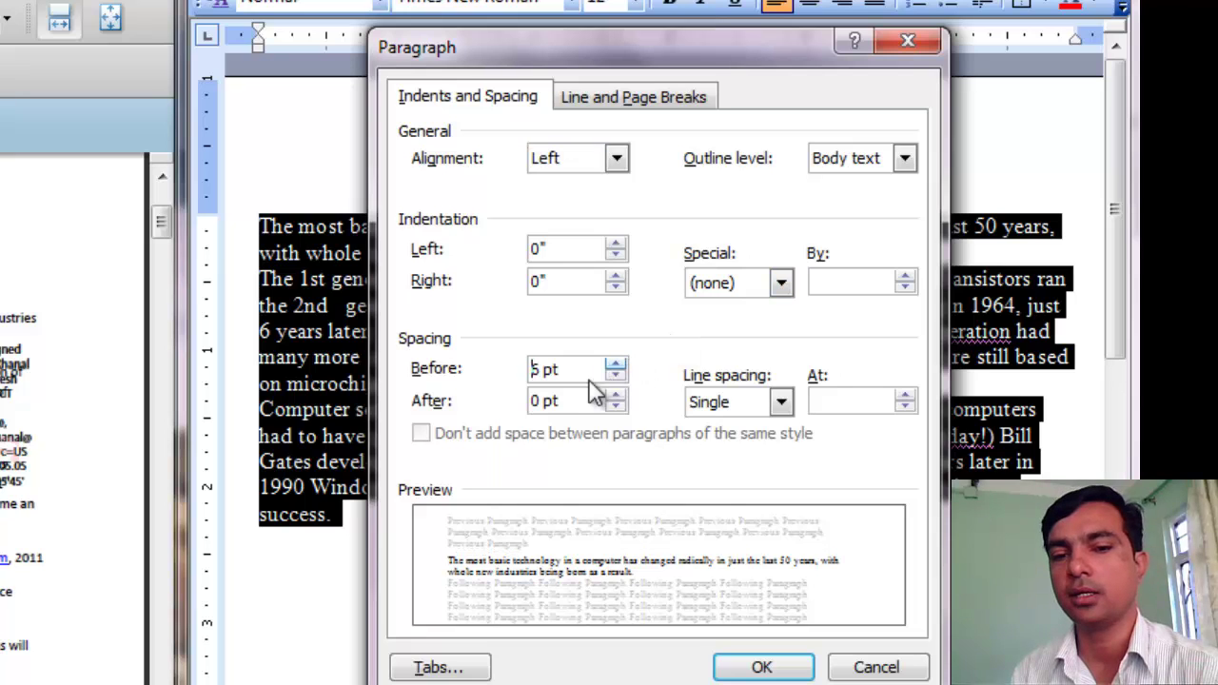
click(616, 397)
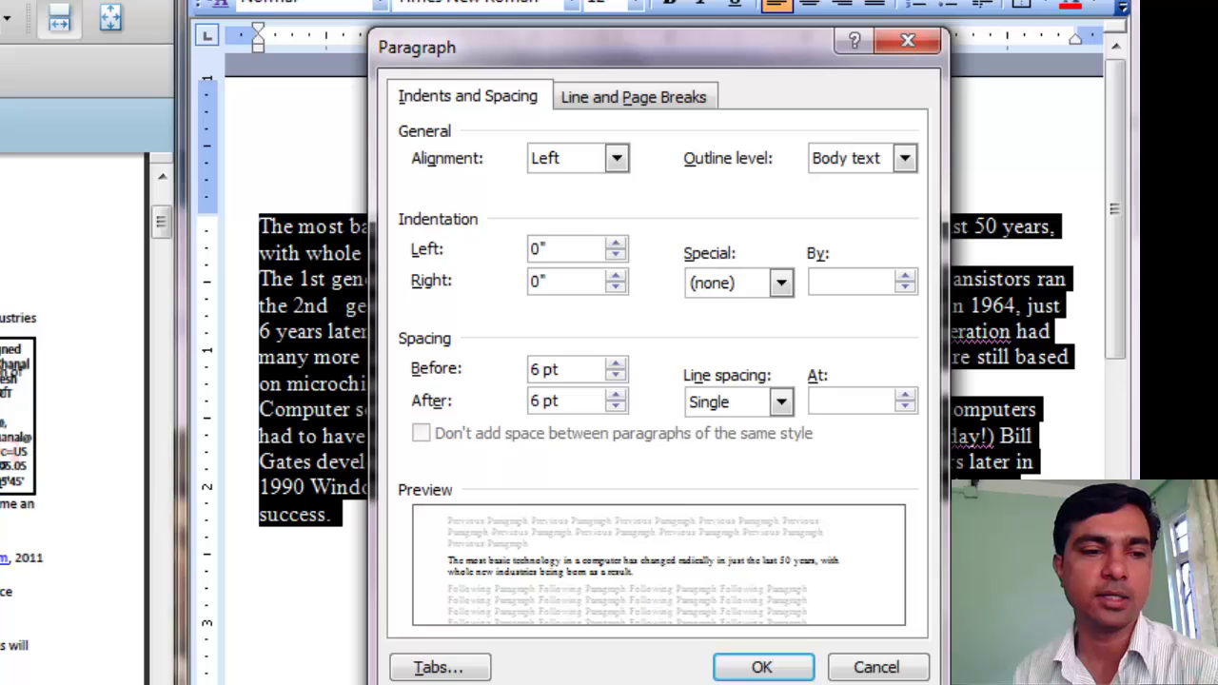
click(705, 404)
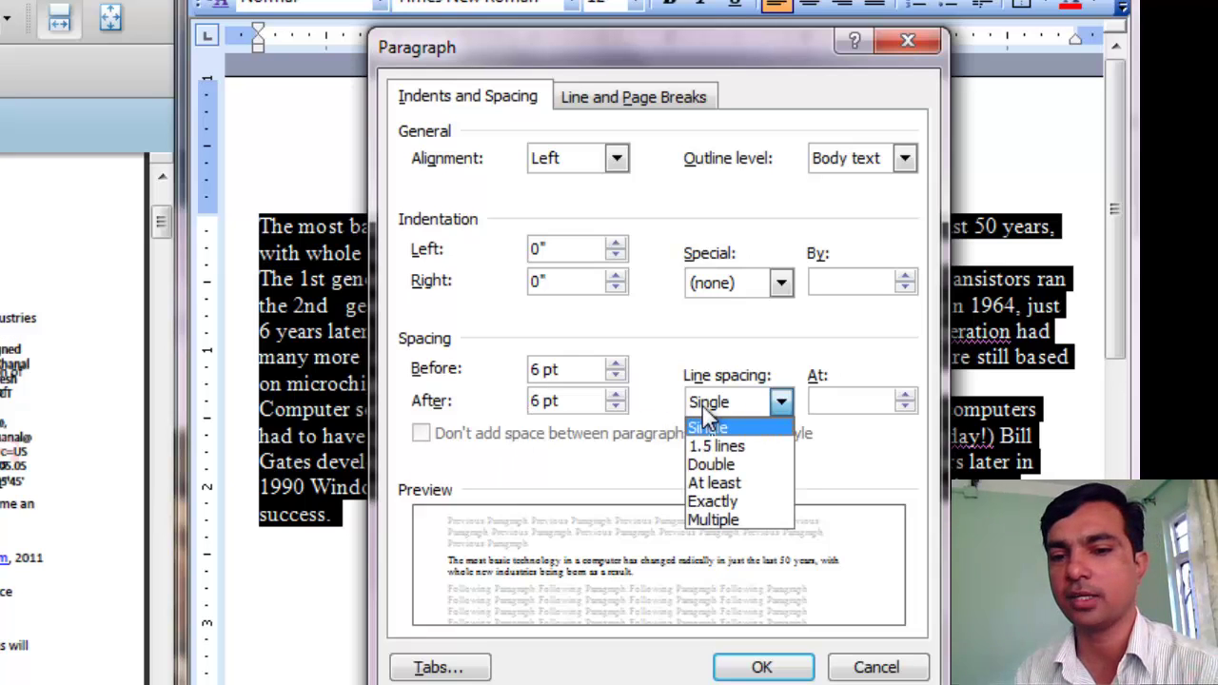
click(753, 447)
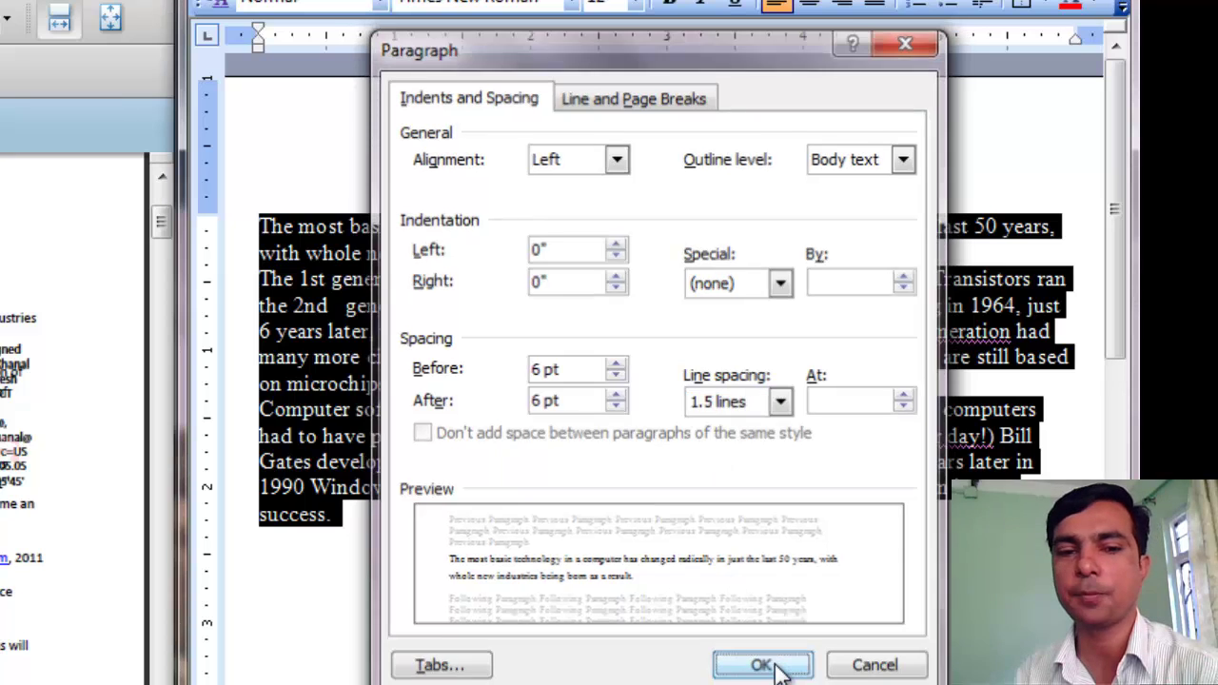
click(772, 666)
click(612, 409)
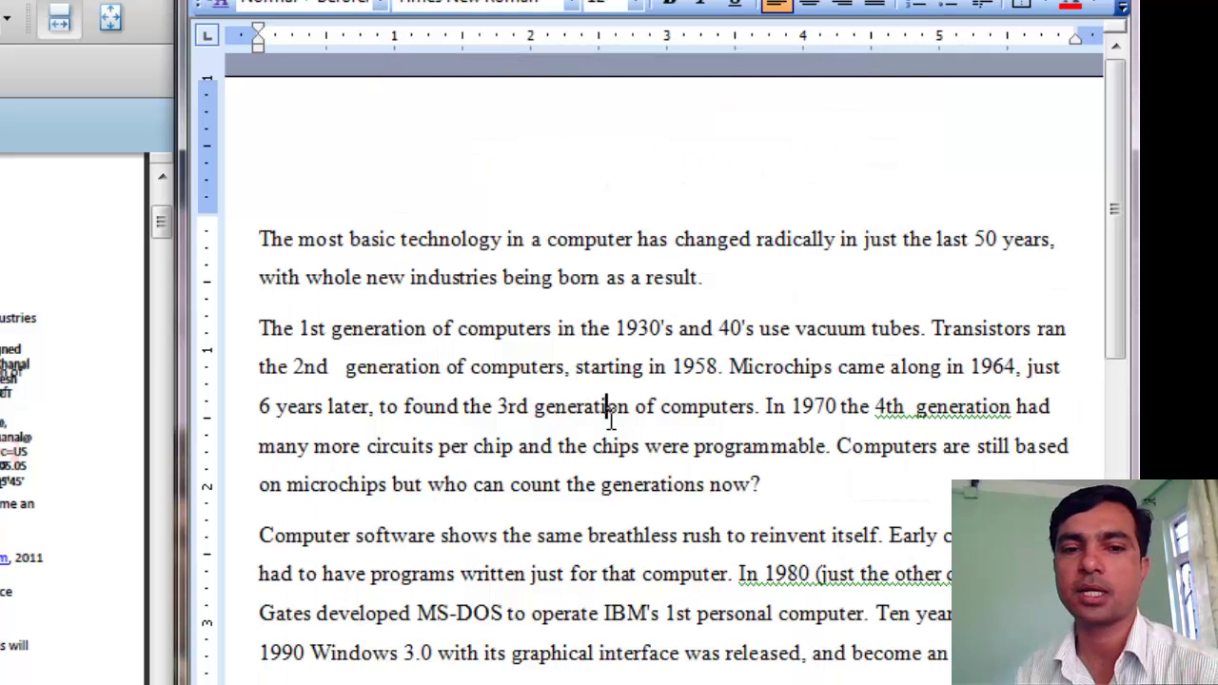
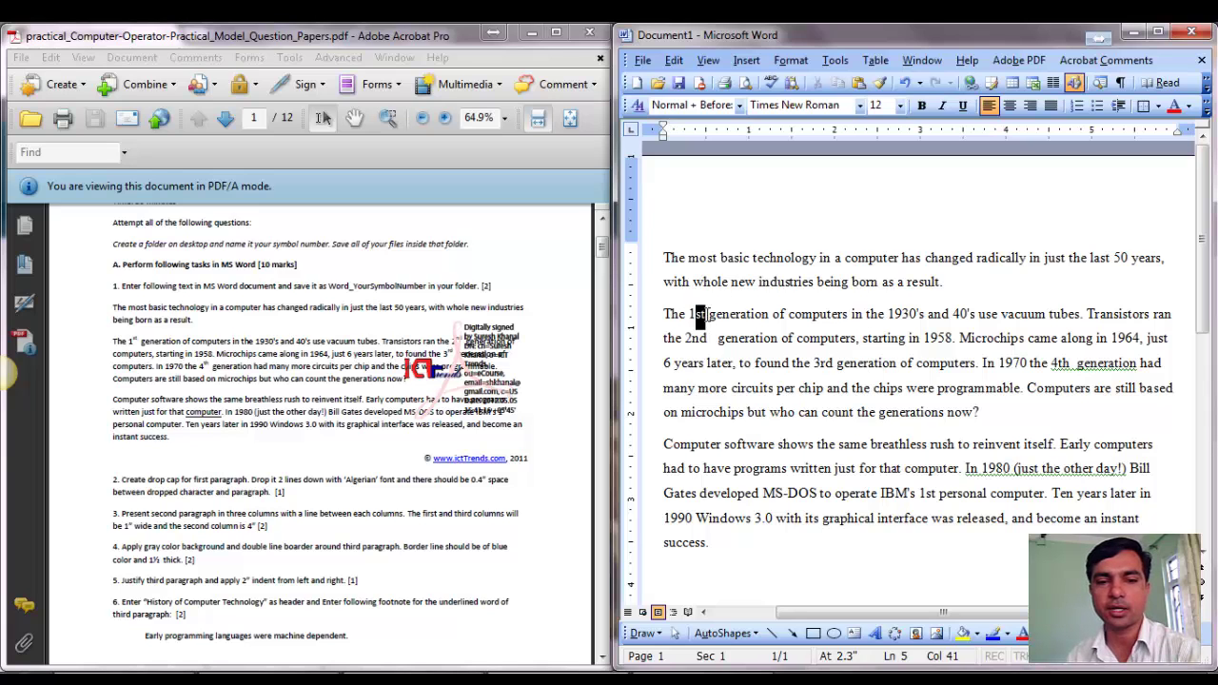
Select the 'st' after 1 in the second paragraph.
drag(697, 314, 708, 315)
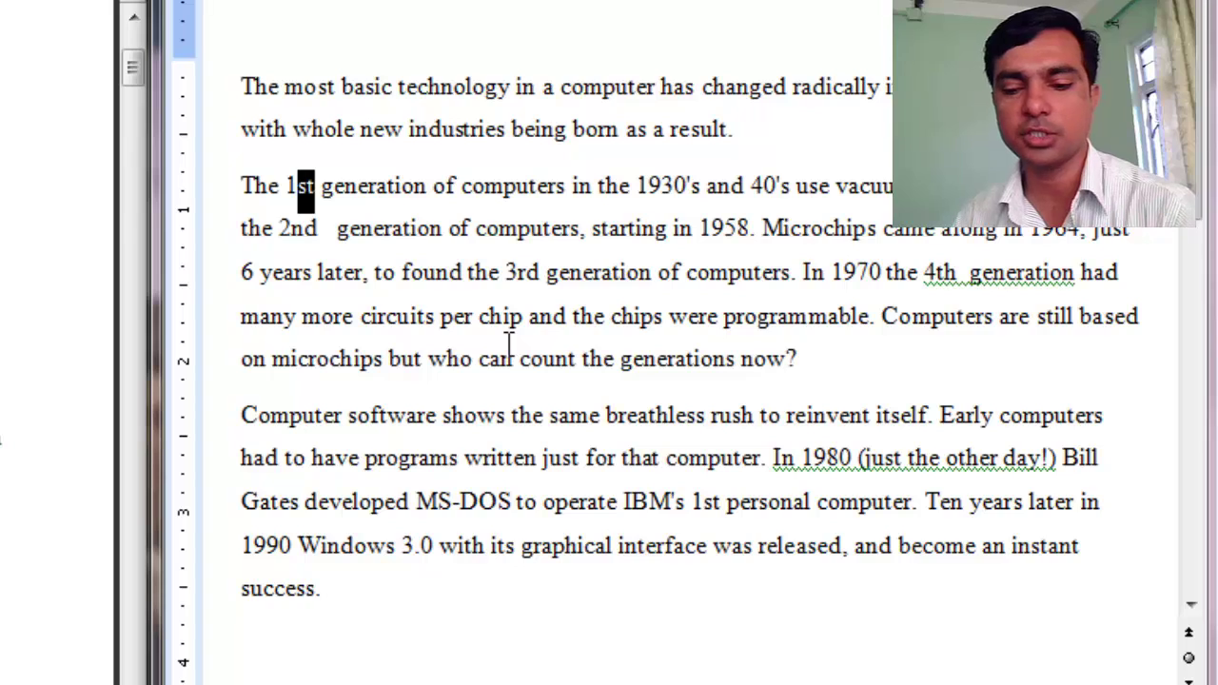
Superscript the 'st' of 1st, then the nd, rd, th and IBM's 'st' suffixes together.
key(ctrl+shift+equal)
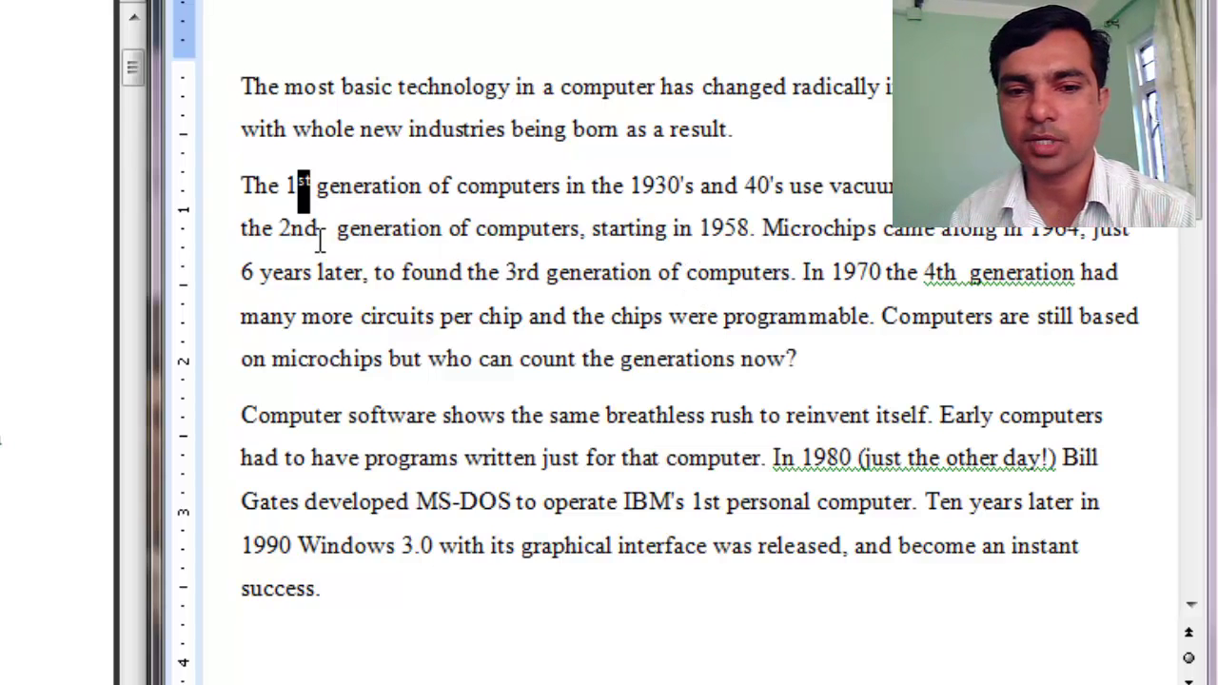
drag(290, 230, 318, 231)
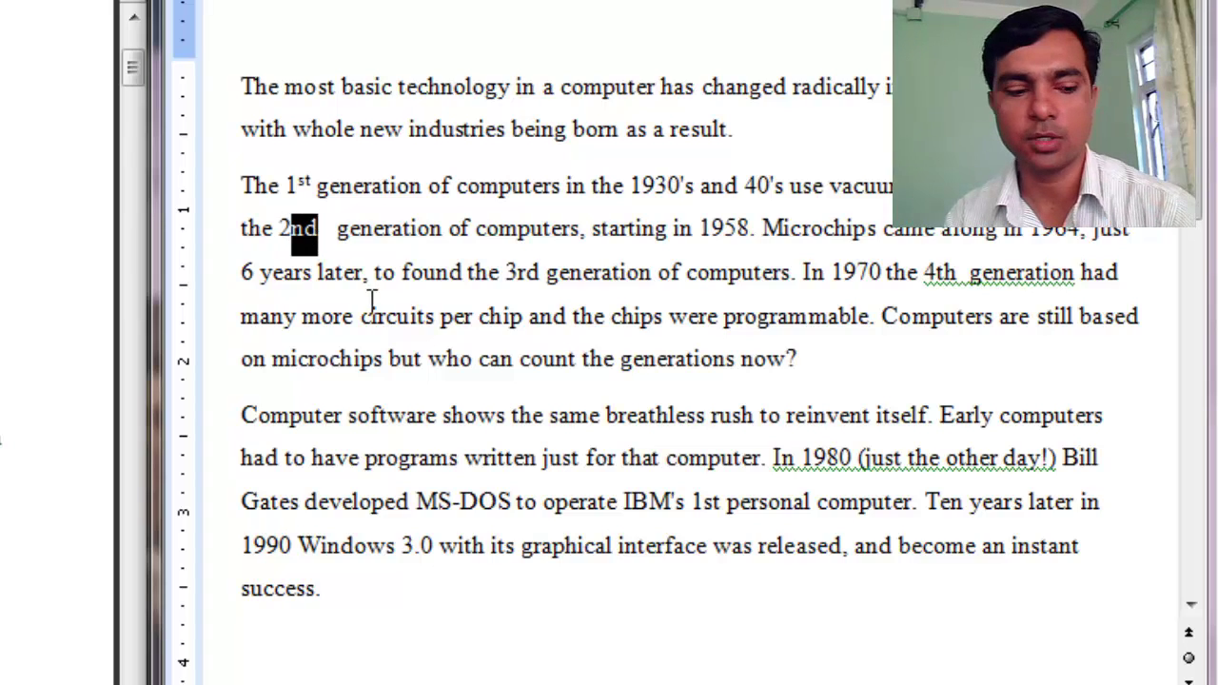
drag(518, 273, 539, 283)
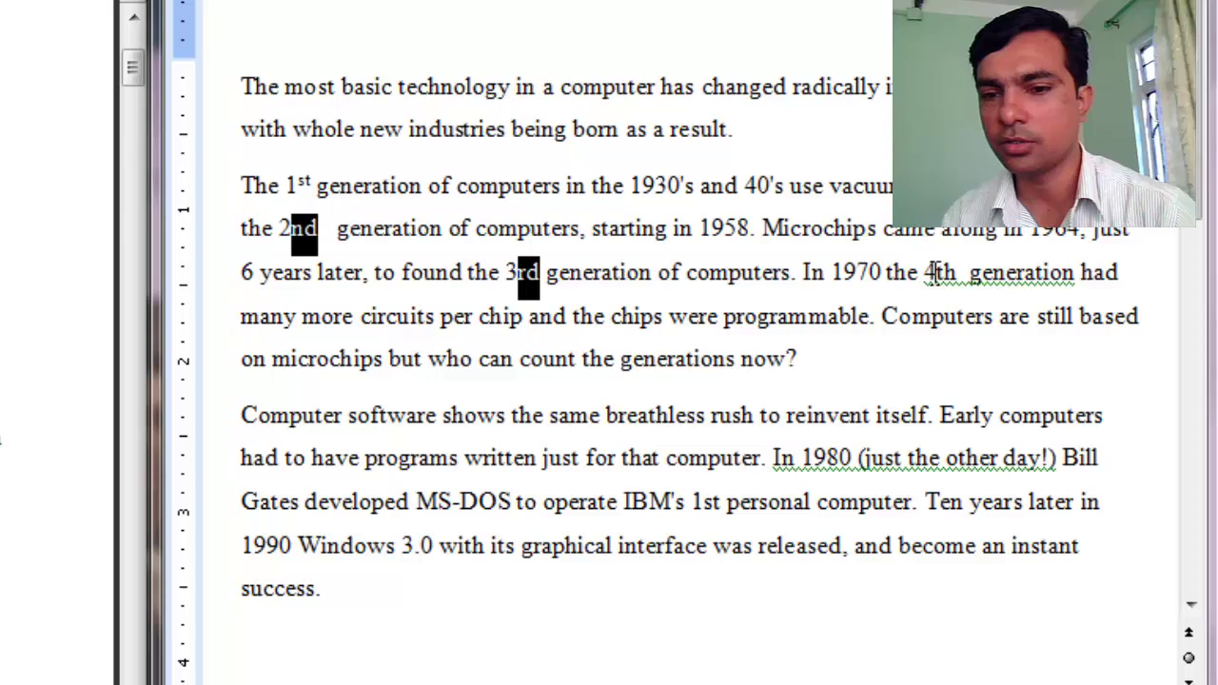
drag(936, 274, 961, 286)
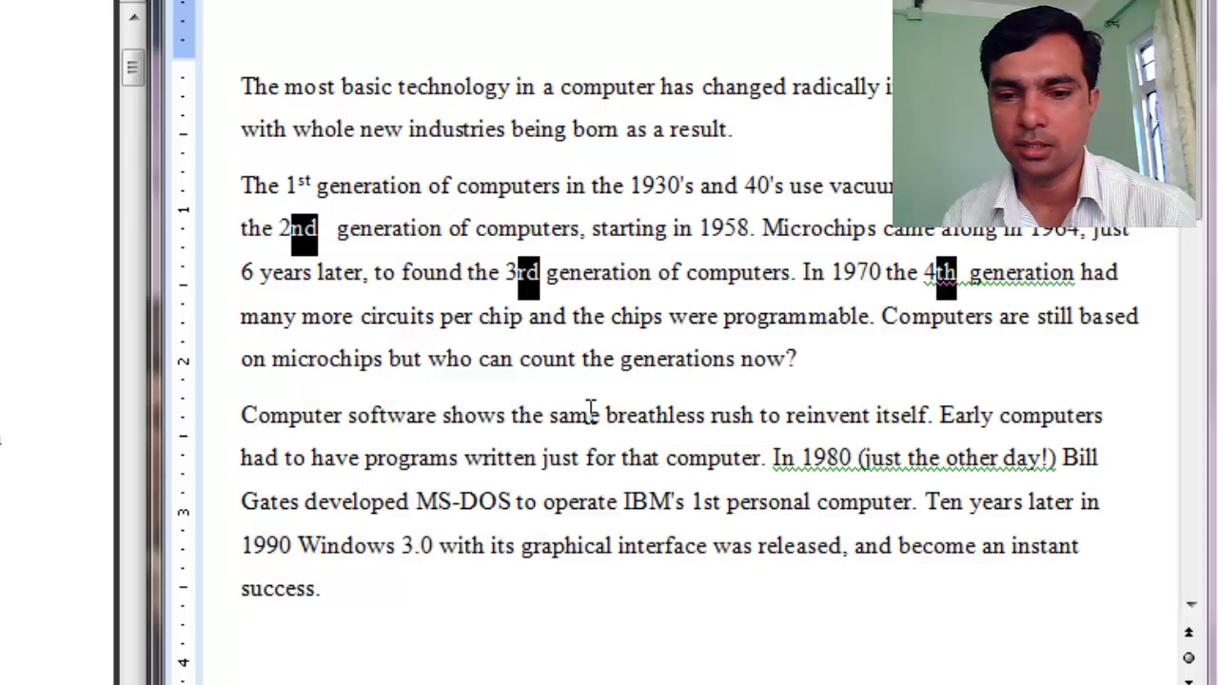
drag(704, 501, 724, 504)
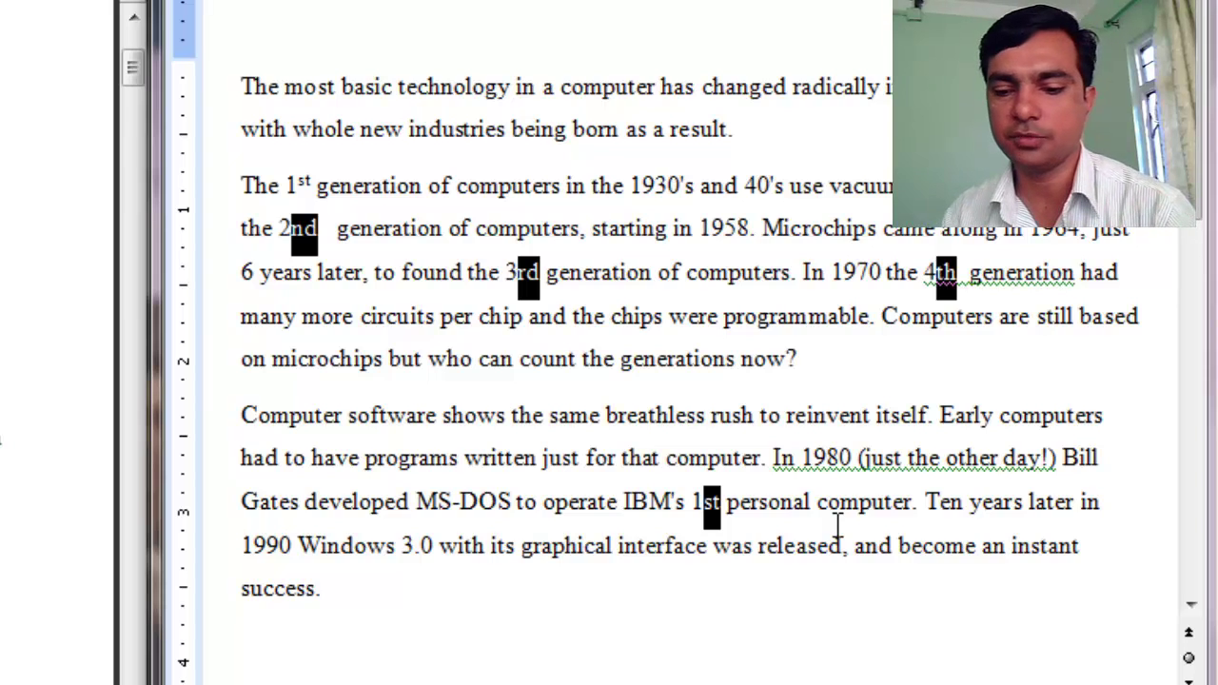
key(ctrl+shift+equal)
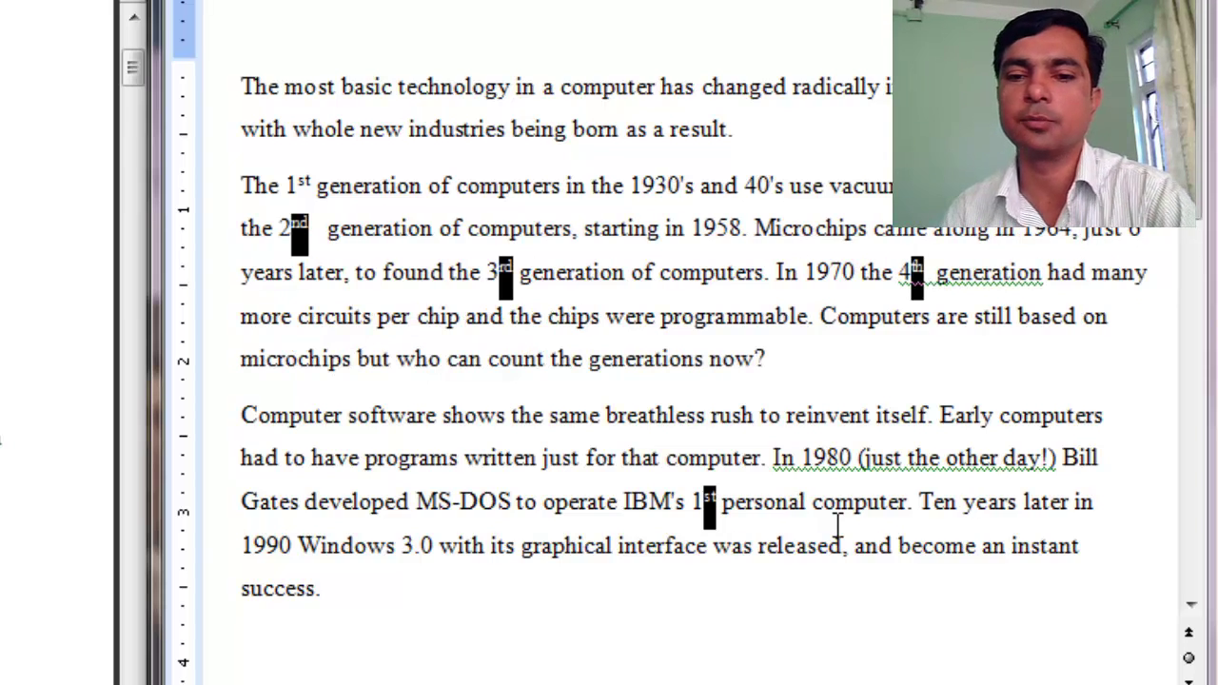
click(709, 324)
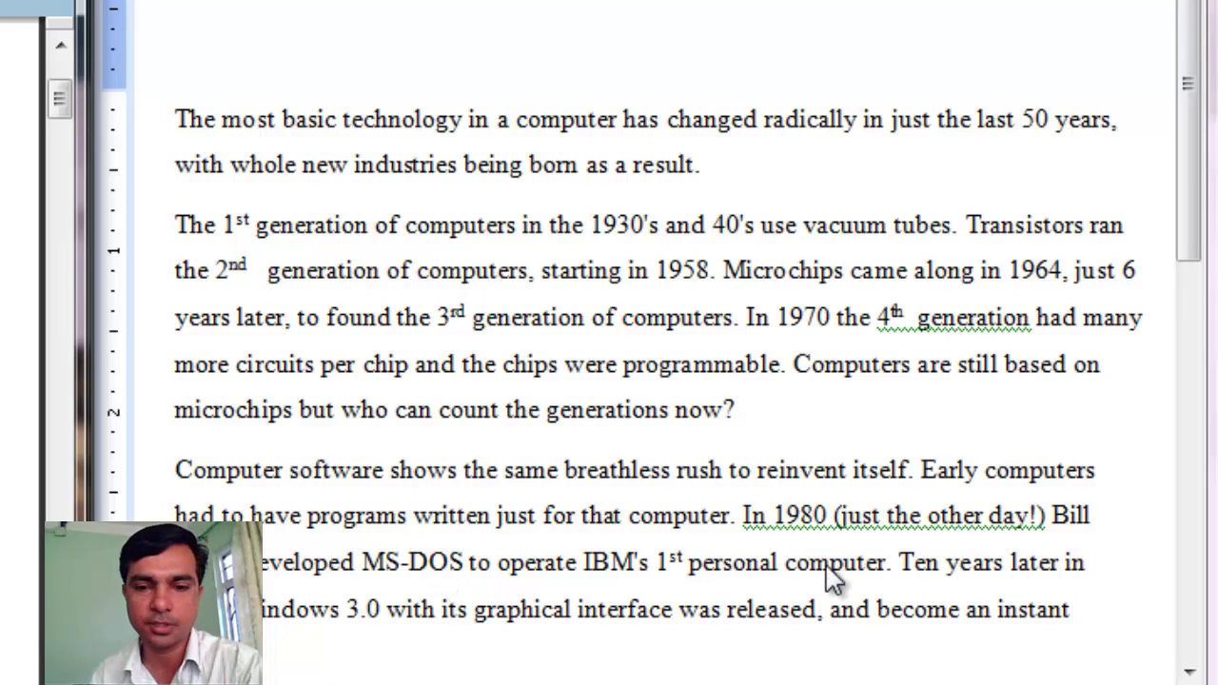
Select 'computer' in the third paragraph and highlight task 2's drop cap instructions in the PDF.
double_click(679, 516)
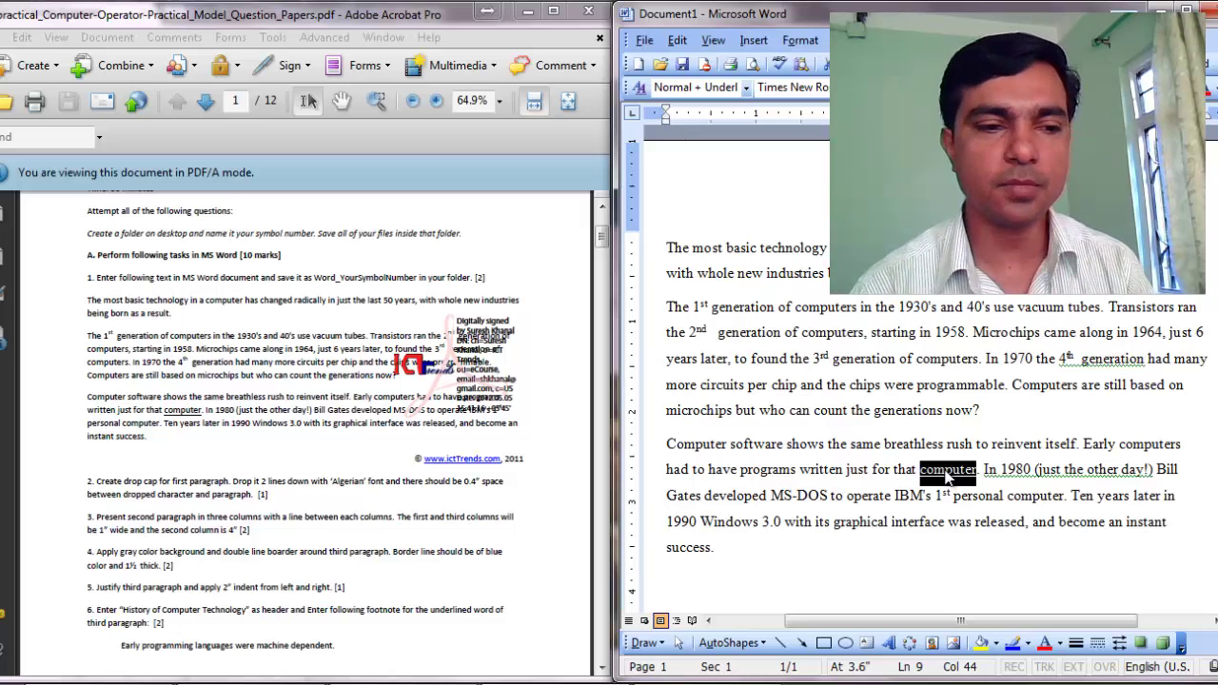
drag(97, 483, 264, 498)
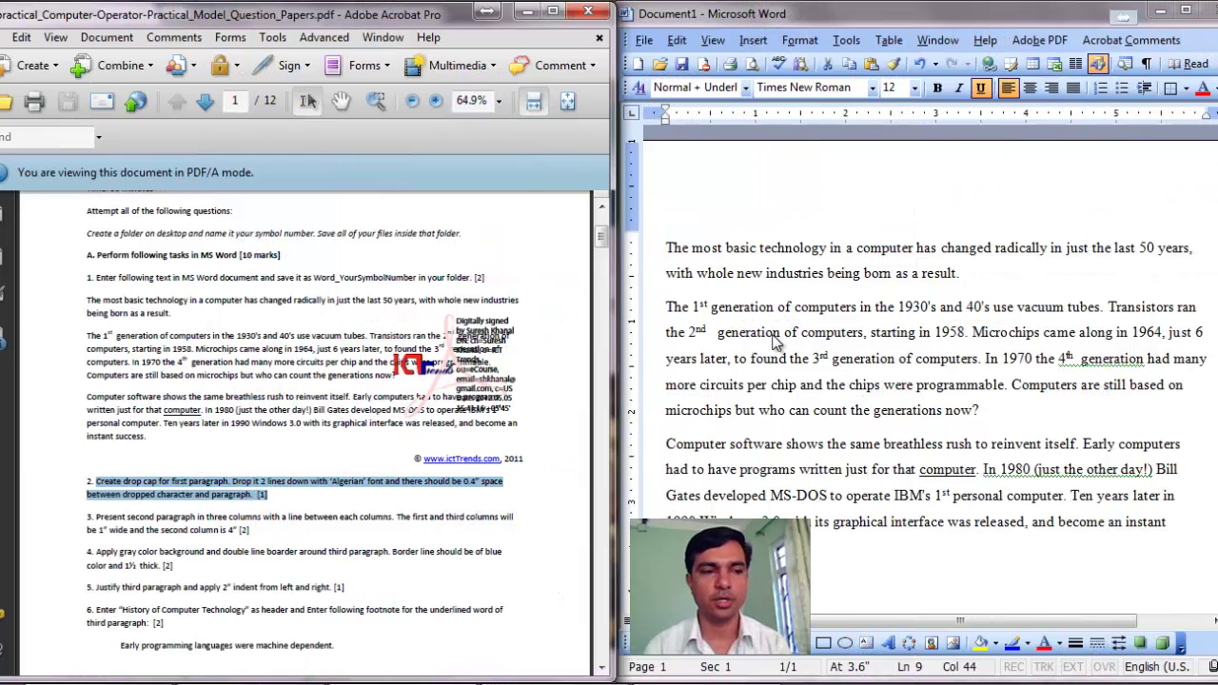
key(alt+Tab)
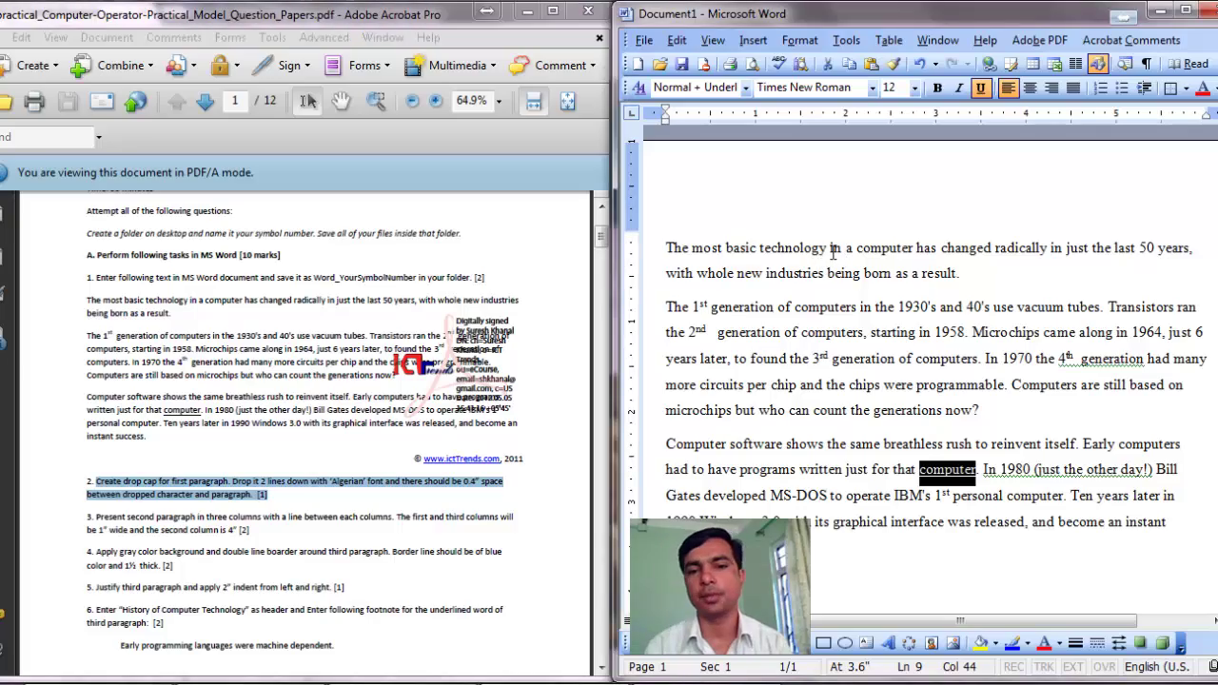
Open the Format menu's Drop Cap dialog for the first paragraph.
click(833, 250)
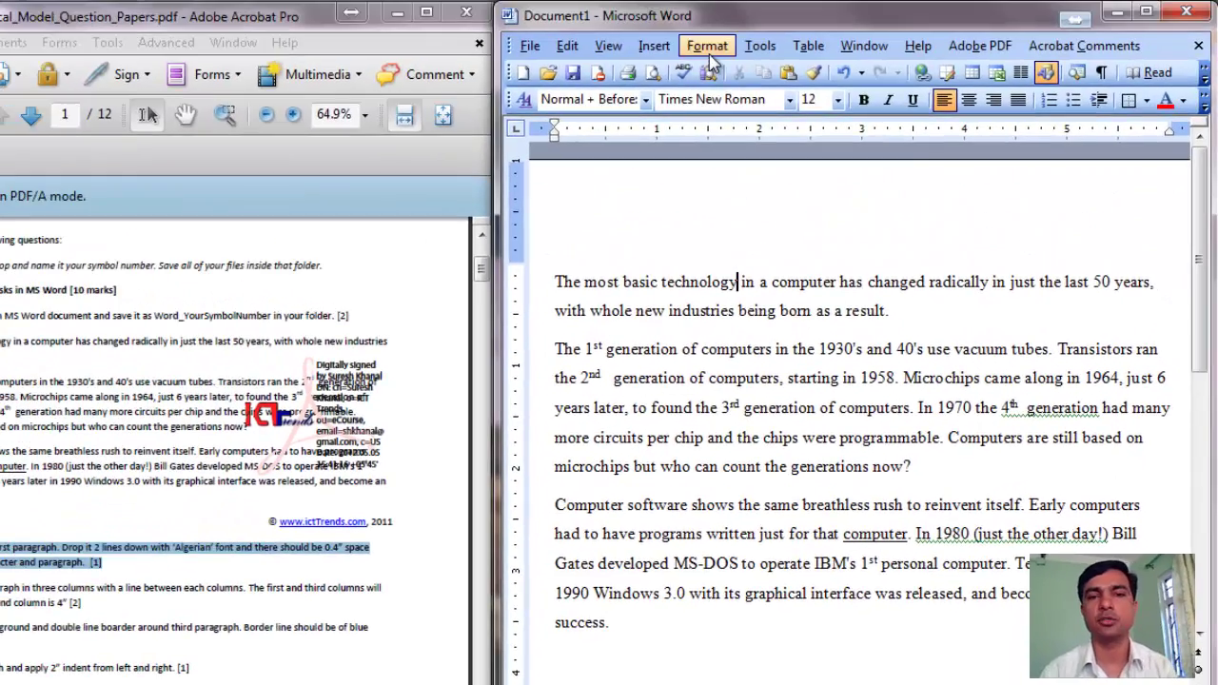
click(709, 49)
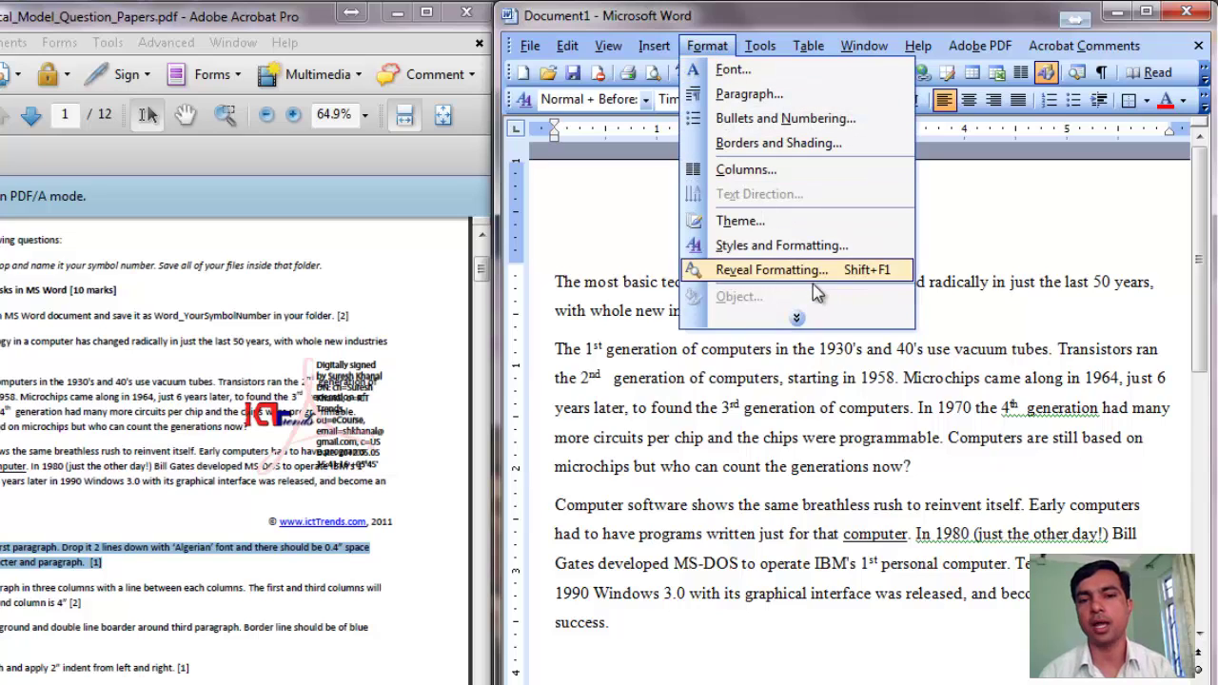
click(798, 318)
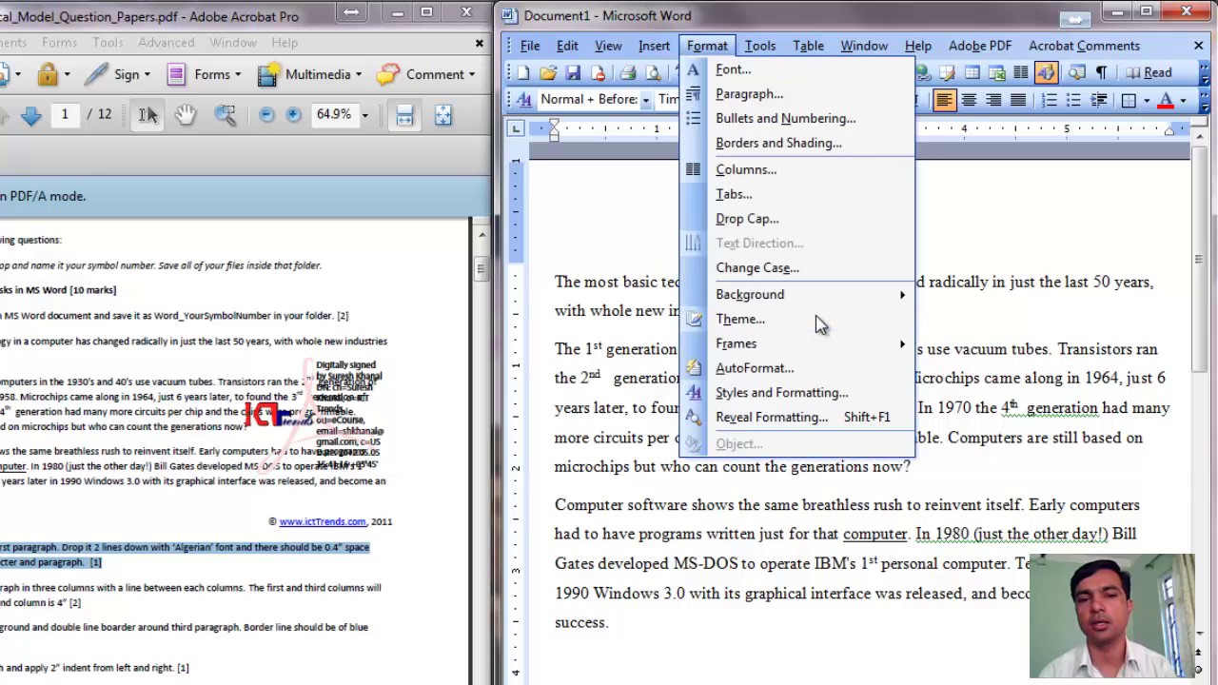
click(796, 221)
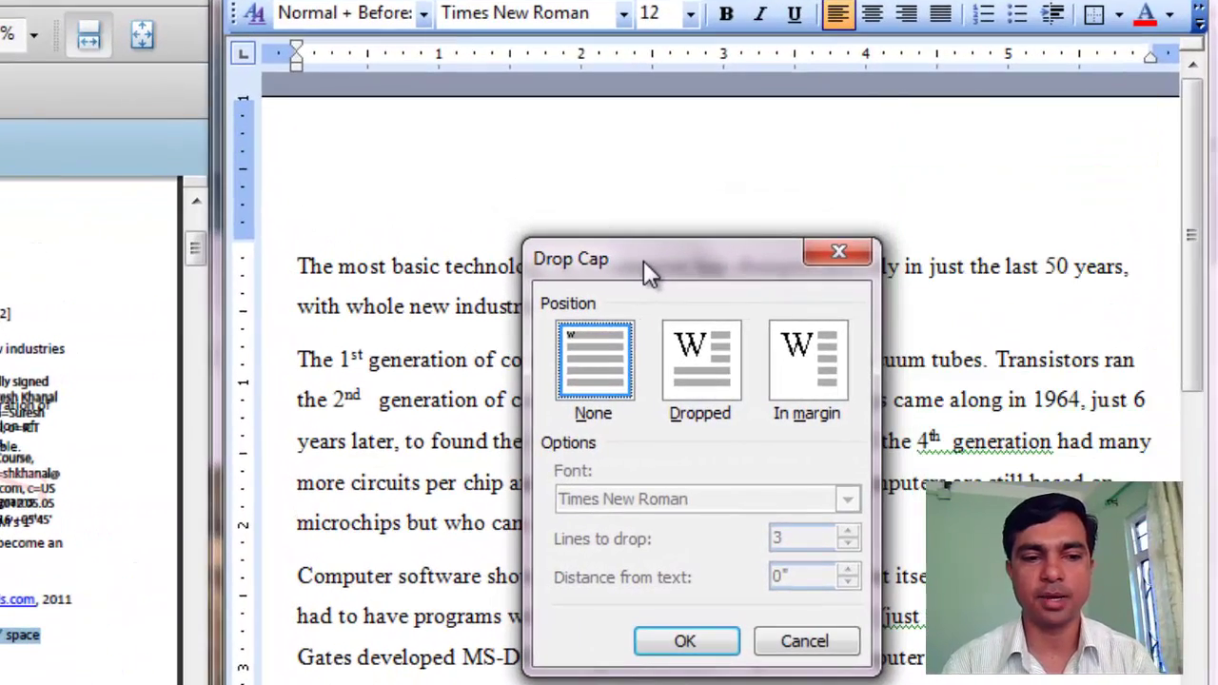
Apply a Dropped cap in Algerian, 2 lines deep, 0.4" from text, to the first paragraph.
click(720, 364)
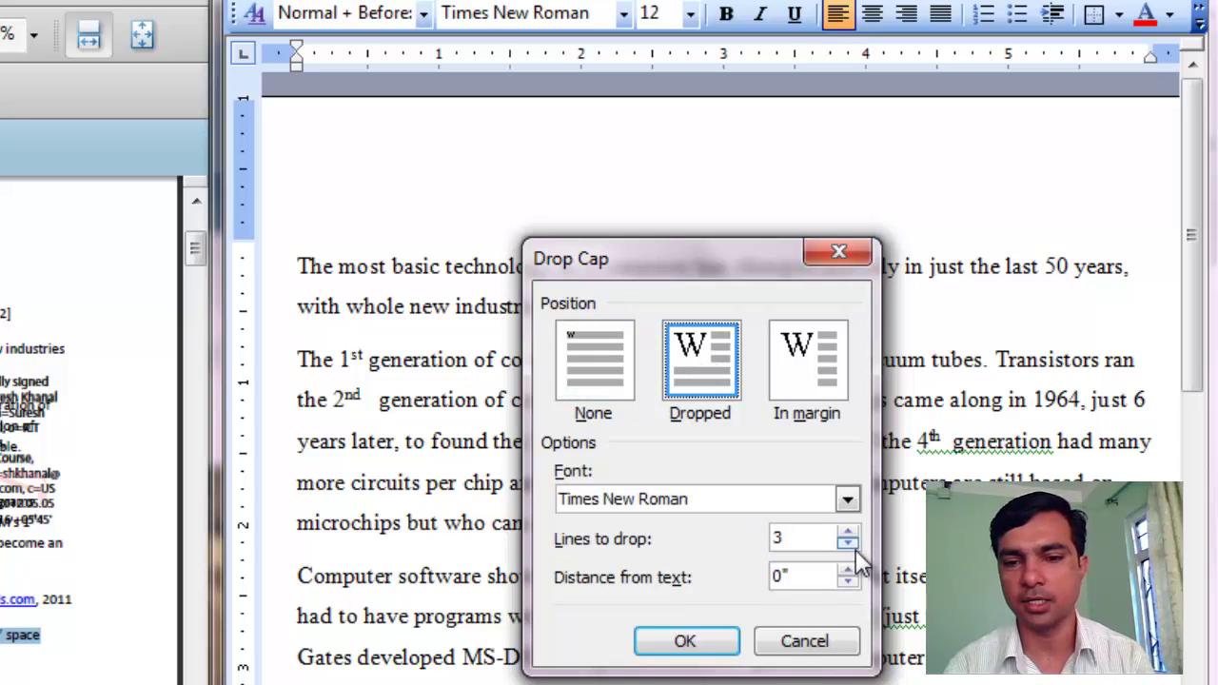
click(852, 543)
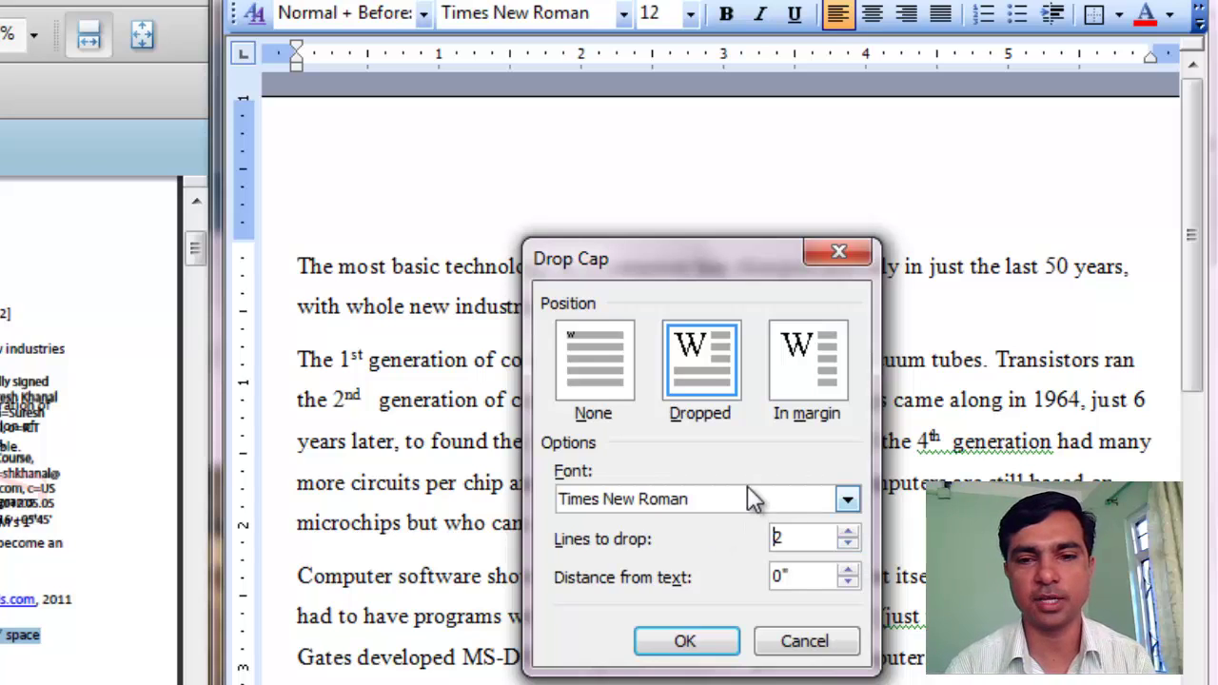
click(847, 501)
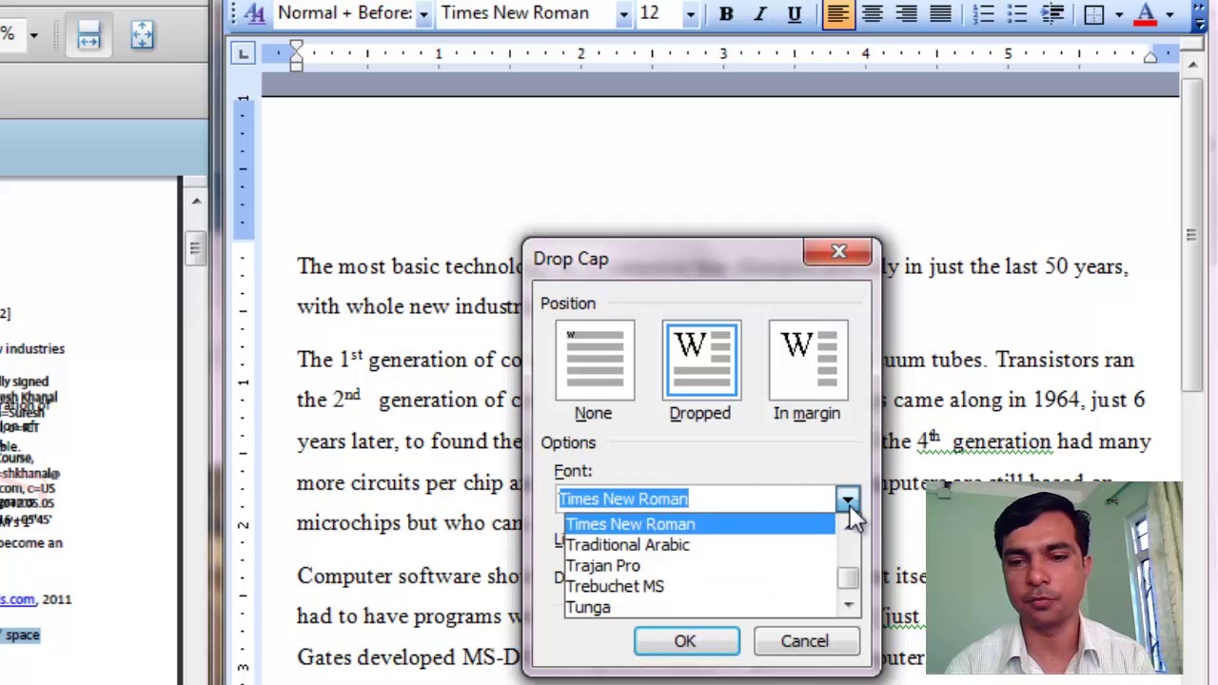
text(algeri)
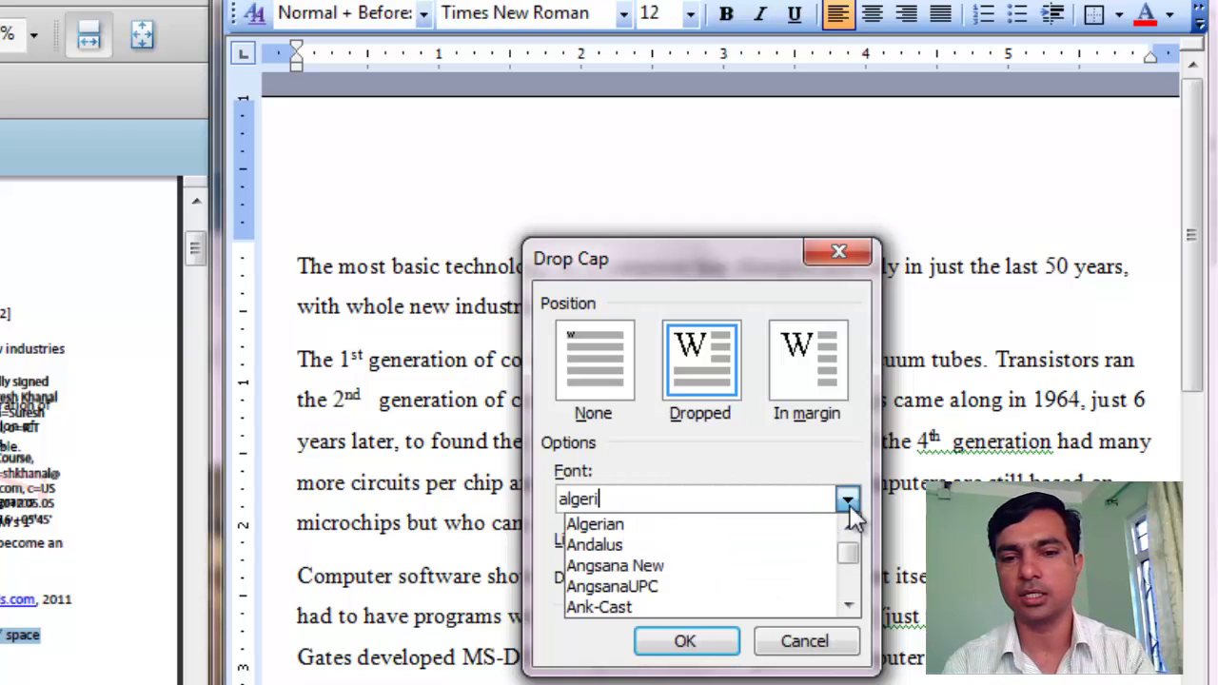
click(614, 526)
click(661, 504)
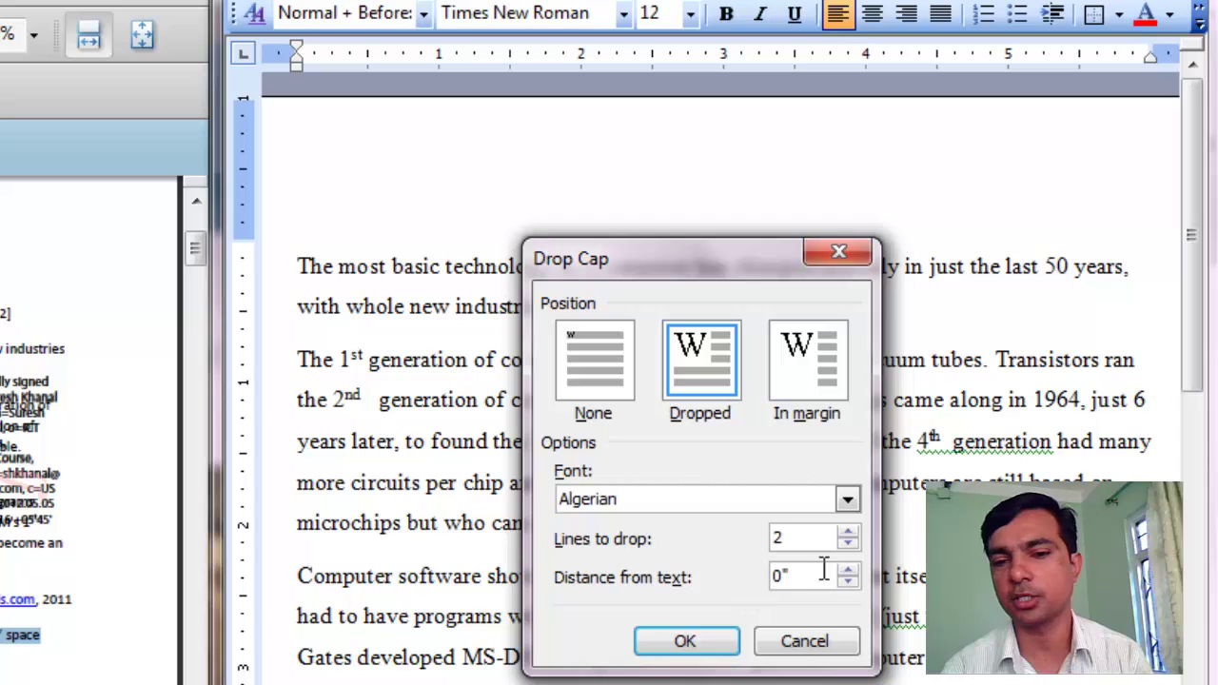
drag(825, 571, 765, 571)
text(0)
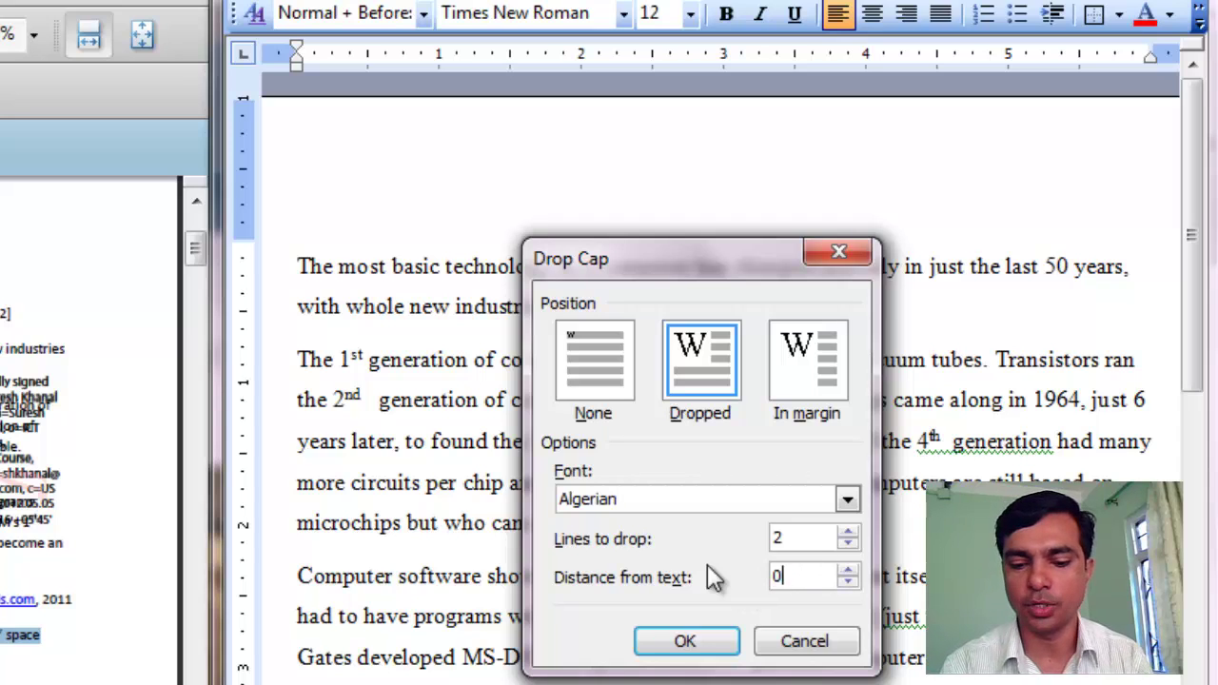
text(.4")
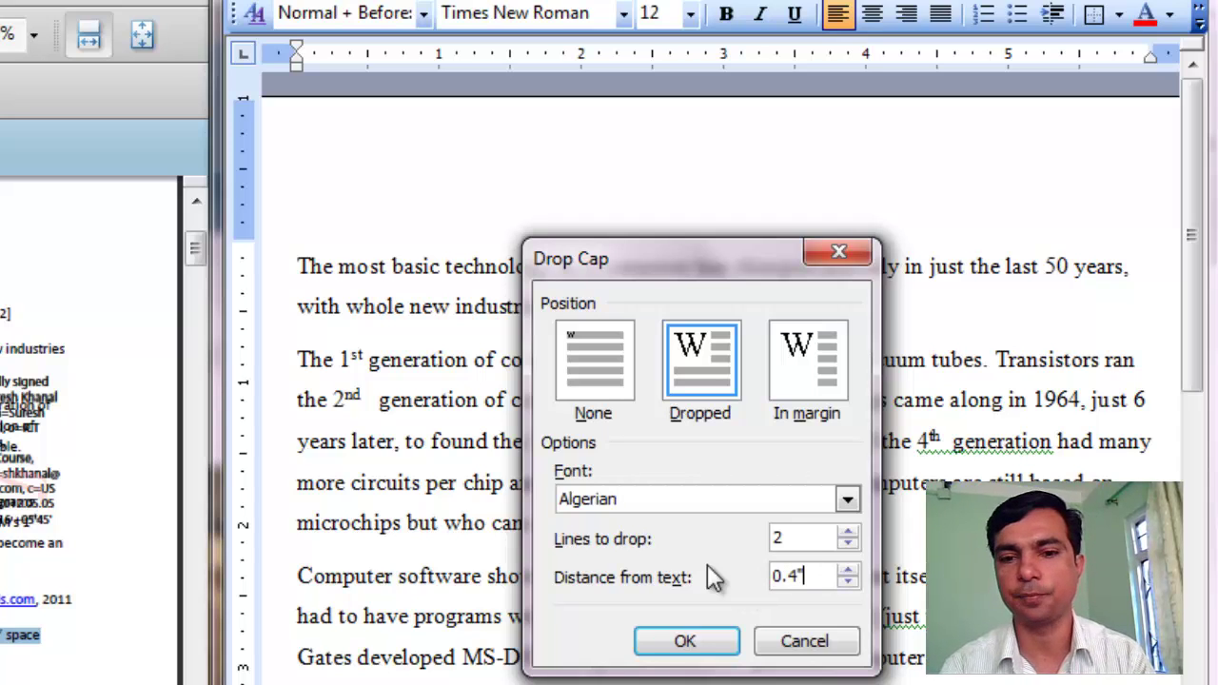
click(685, 642)
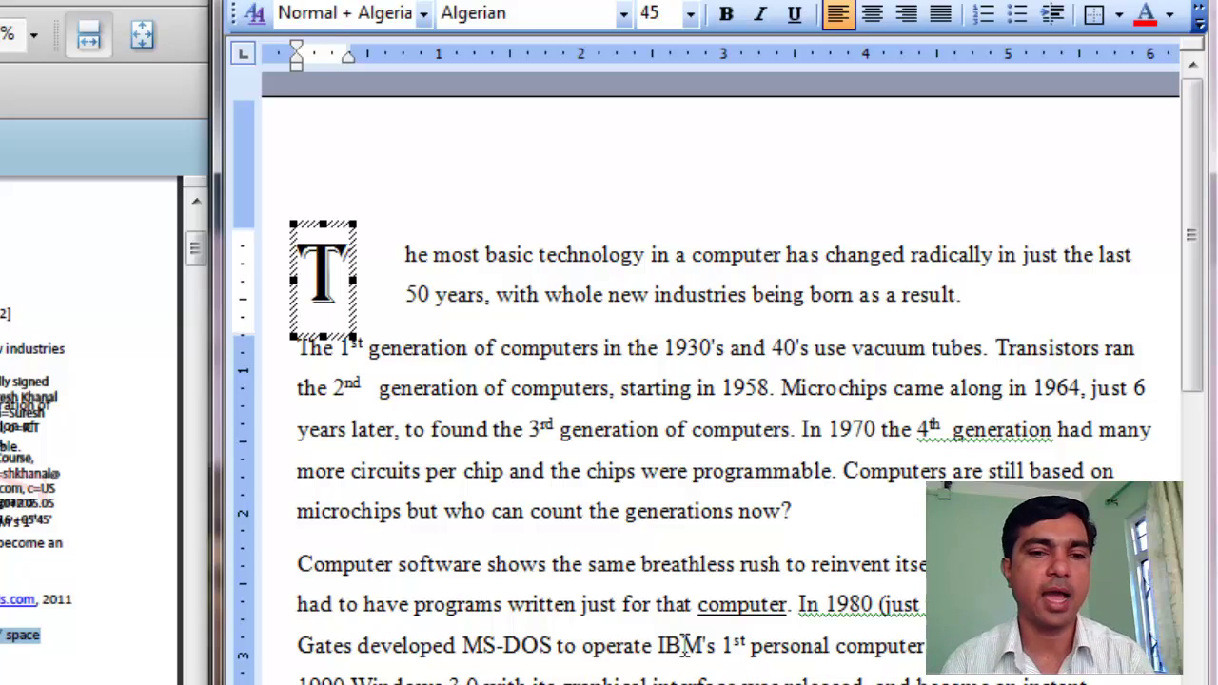
Highlight task 3's column instructions in the PDF, then select Word's entire second paragraph.
click(677, 347)
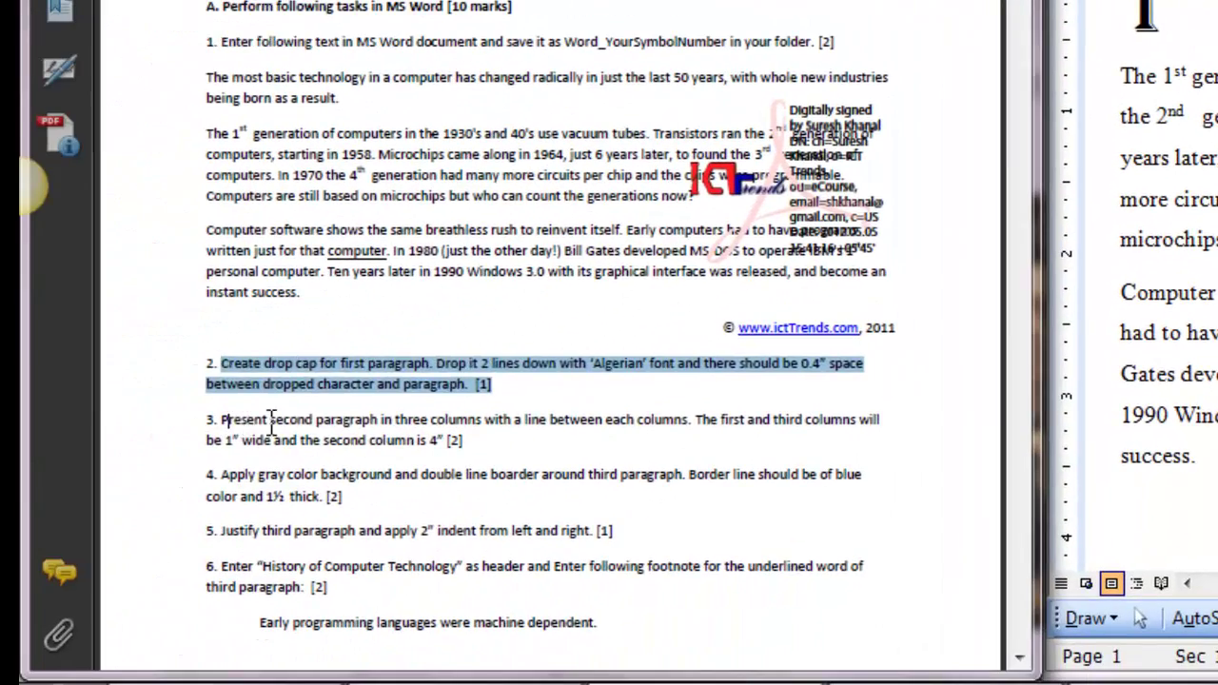
drag(222, 420, 430, 444)
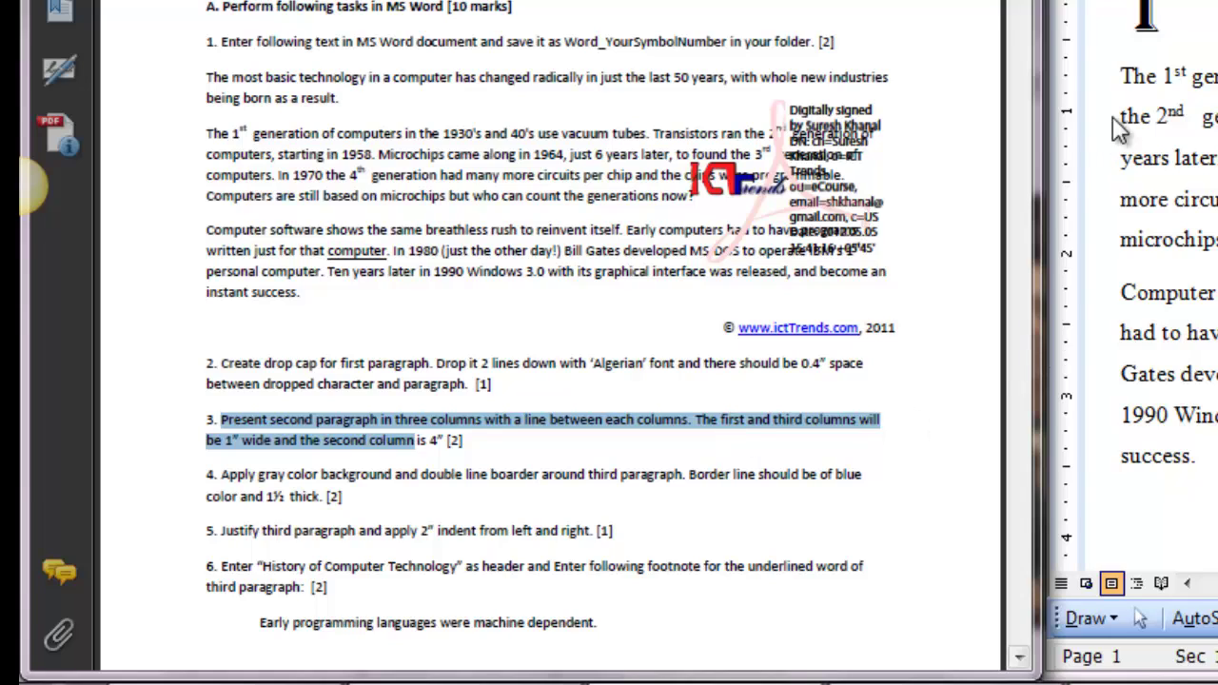
click(1128, 74)
drag(1128, 74, 797, 491)
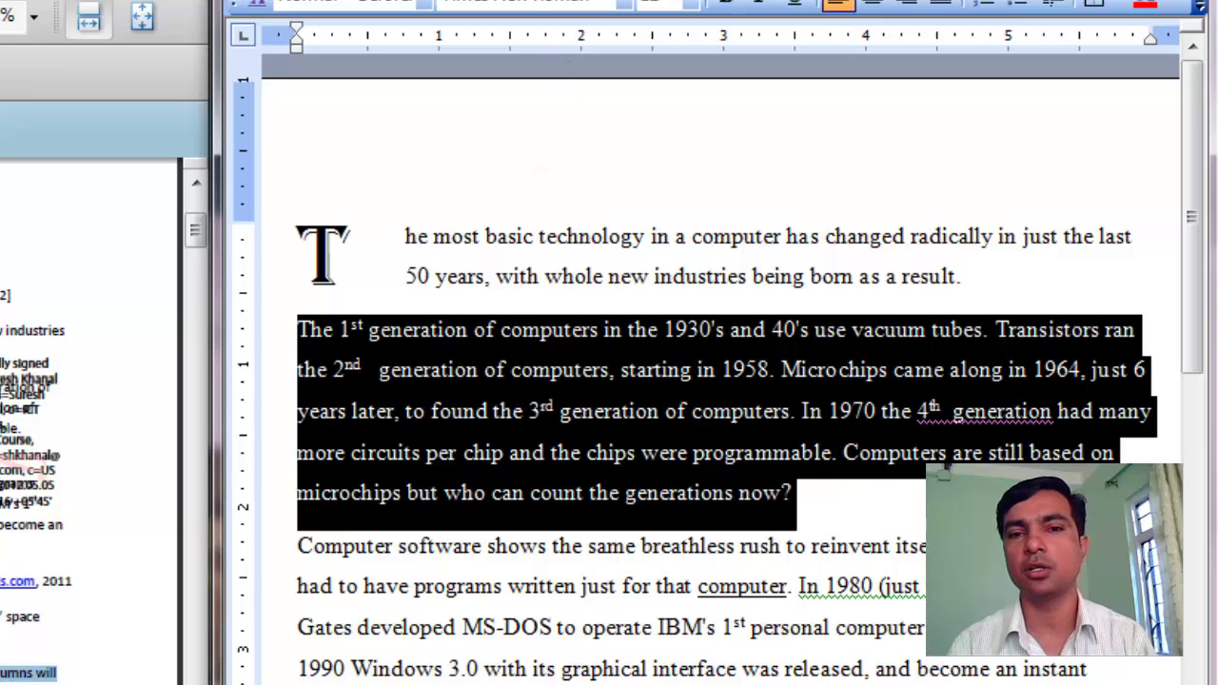
Open Format > Columns for the selected paragraph and move the dialog aside.
click(508, 0)
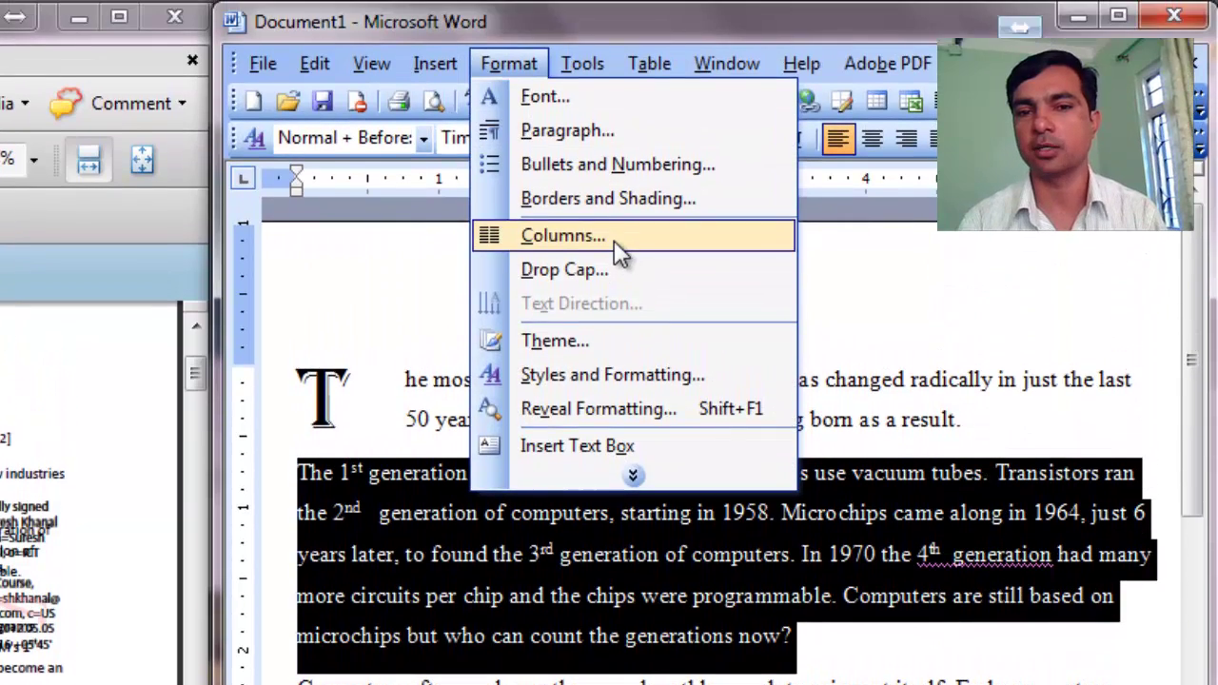
click(614, 240)
drag(271, 325, 860, 498)
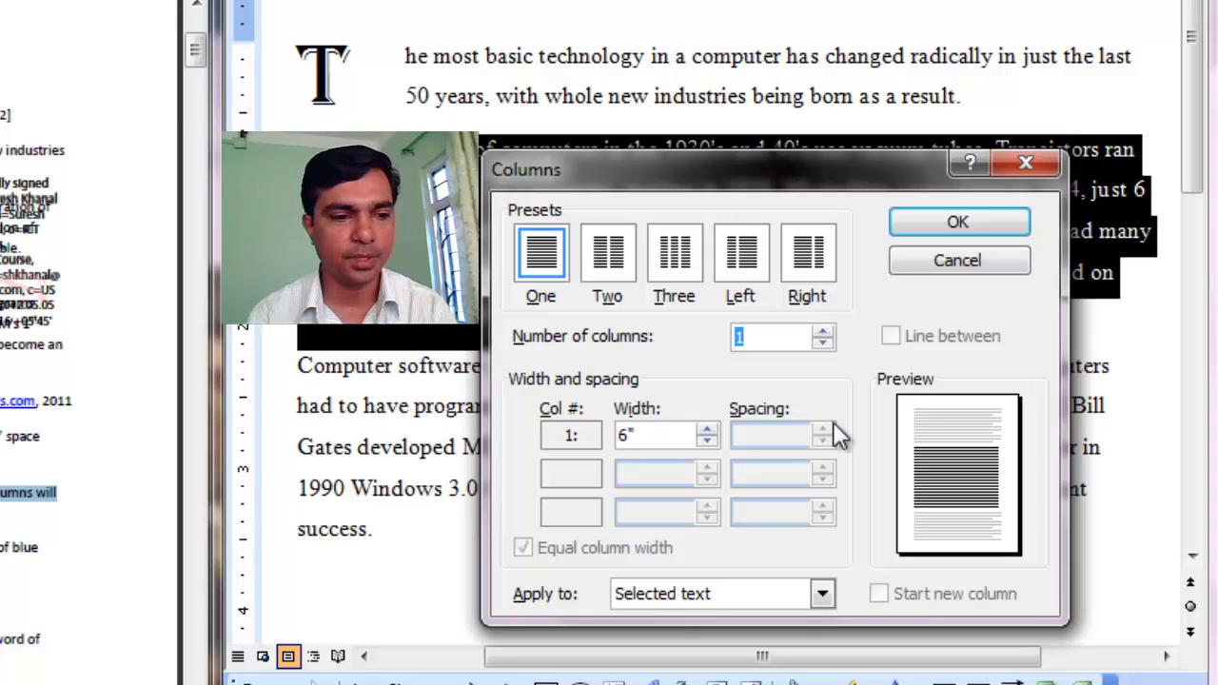
Choose three unequal-width columns, setting the first to 1" and the second to 4".
click(676, 252)
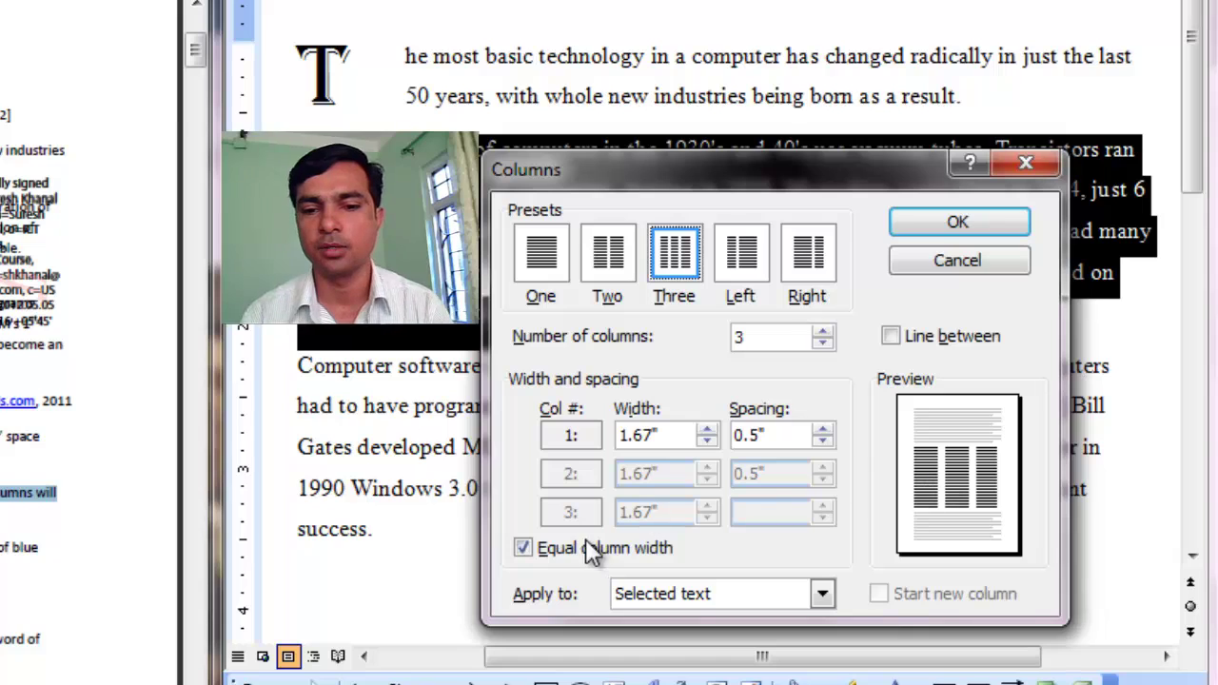
click(525, 554)
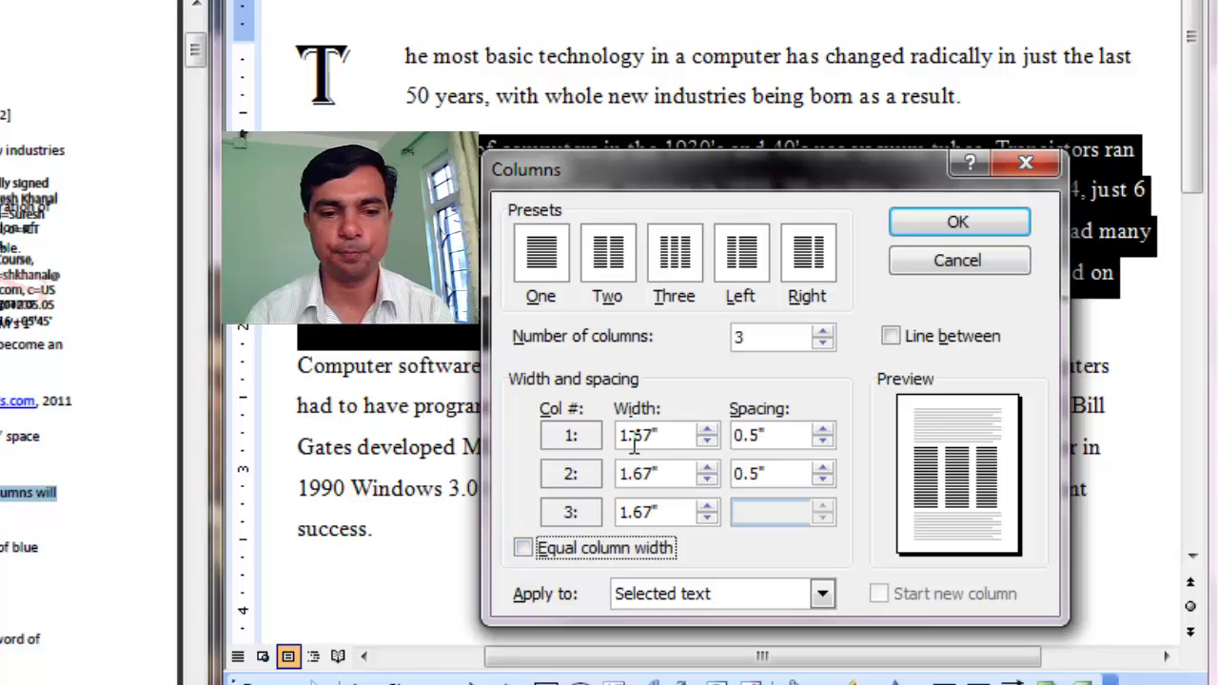
drag(692, 443, 617, 436)
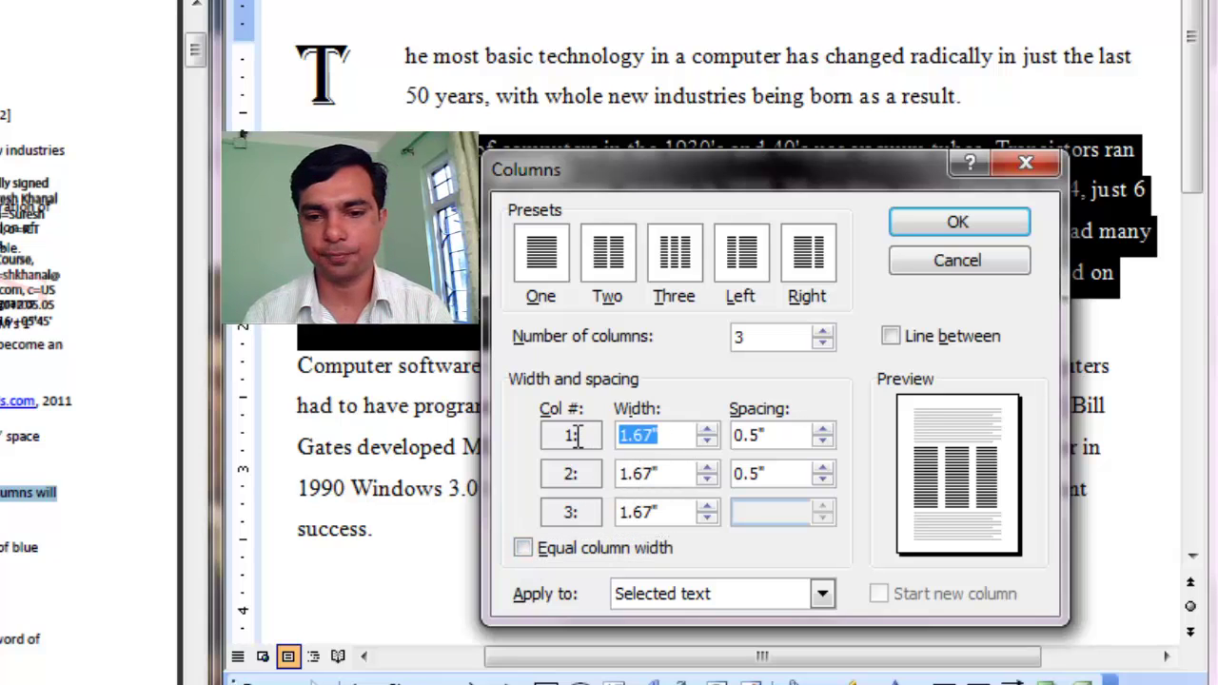
text(1")
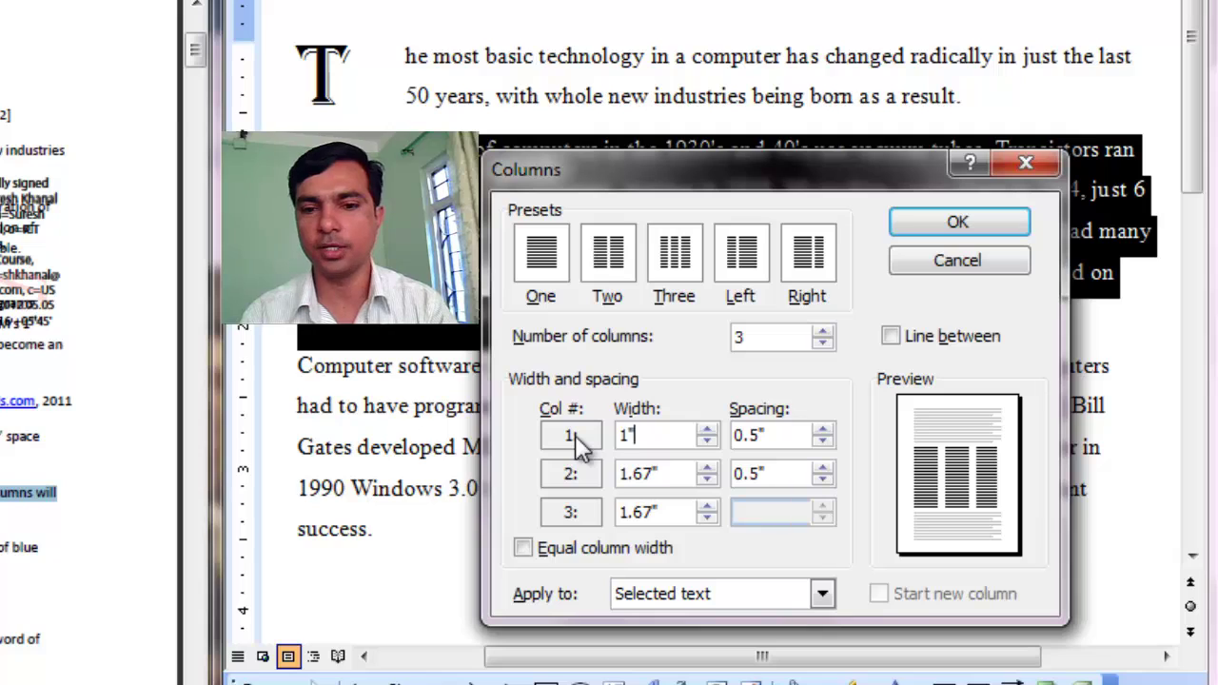
click(679, 474)
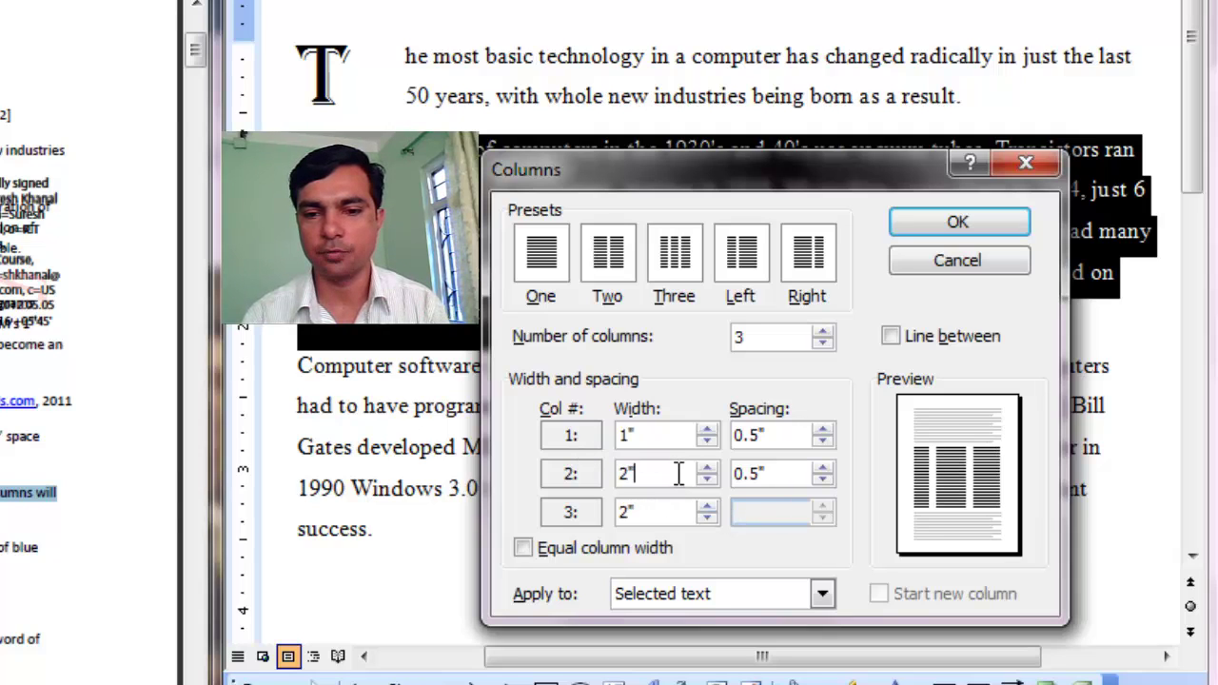
drag(678, 474, 578, 481)
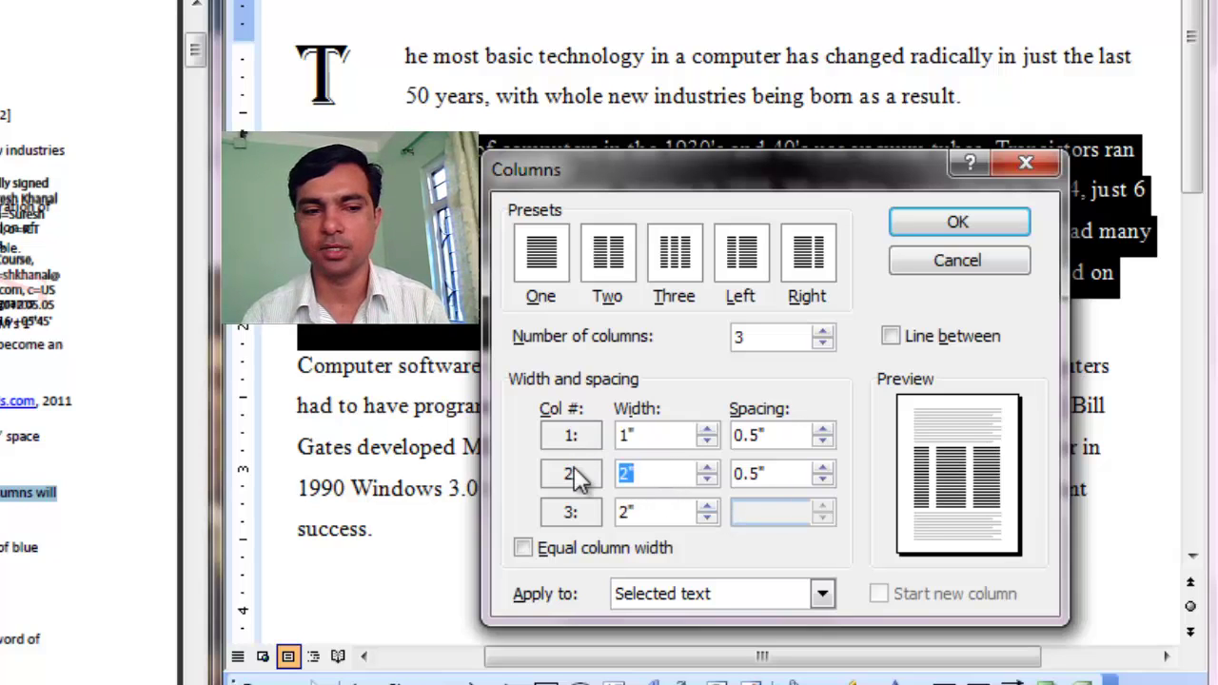
text(4)
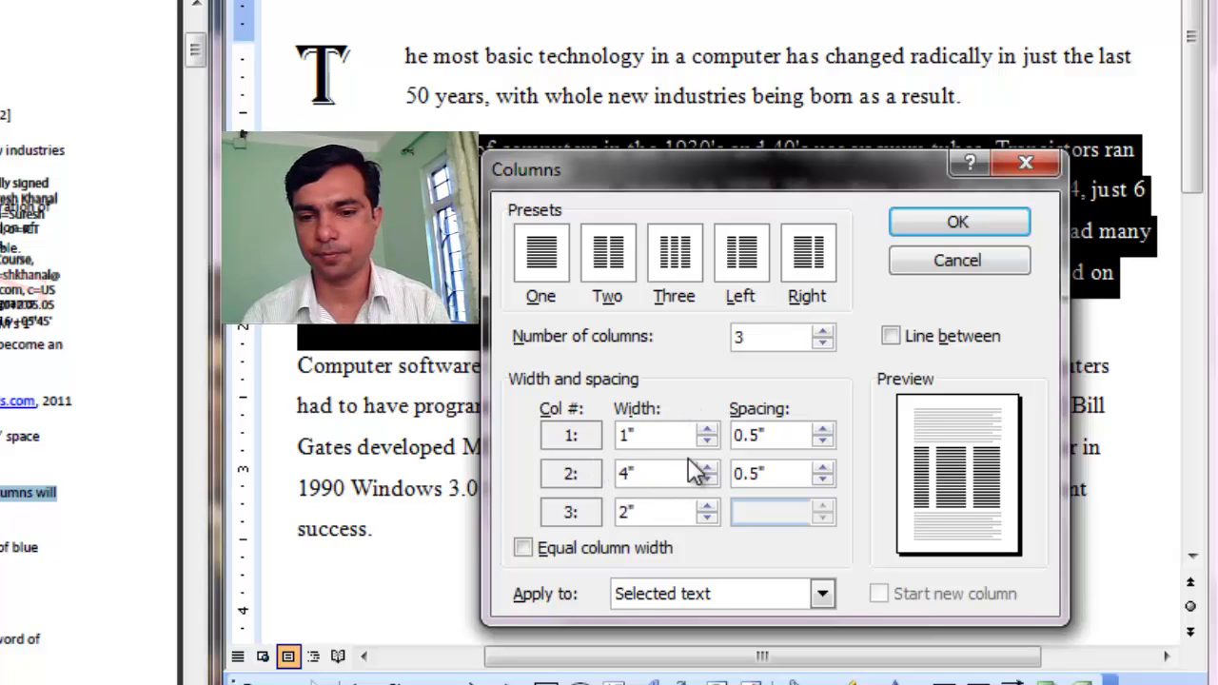
click(747, 470)
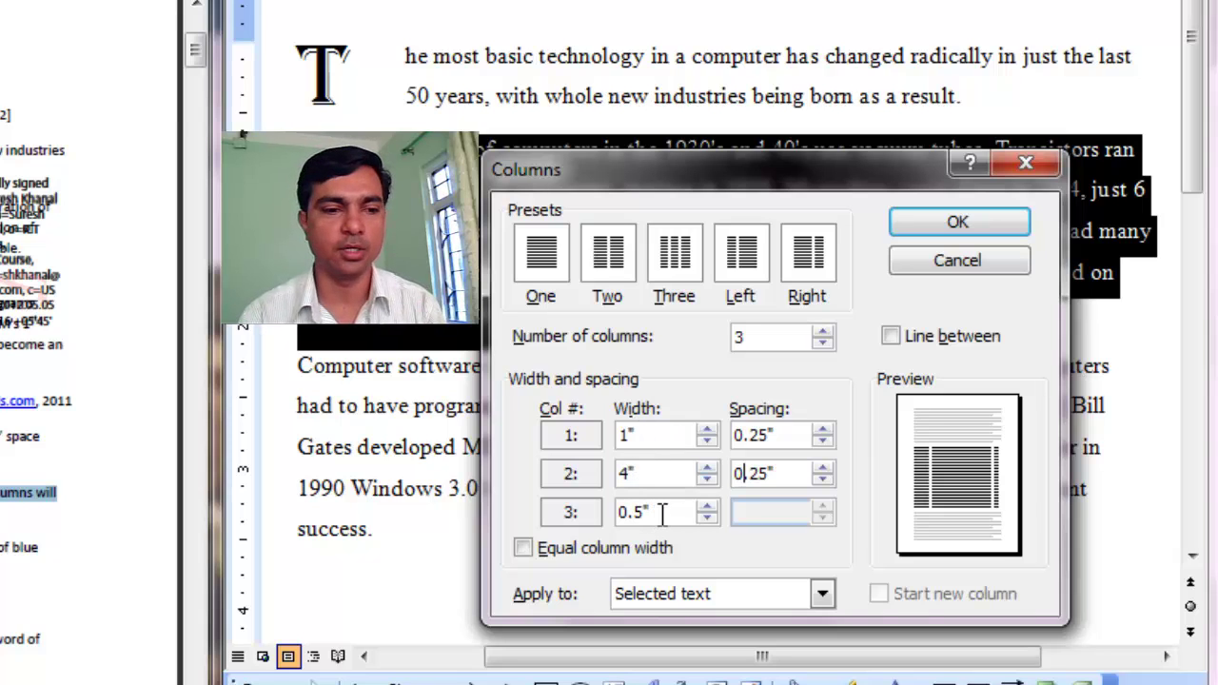
Reduce column spacing to 0", confirm widths 4" and 1", add a line between, and apply.
click(822, 440)
click(822, 441)
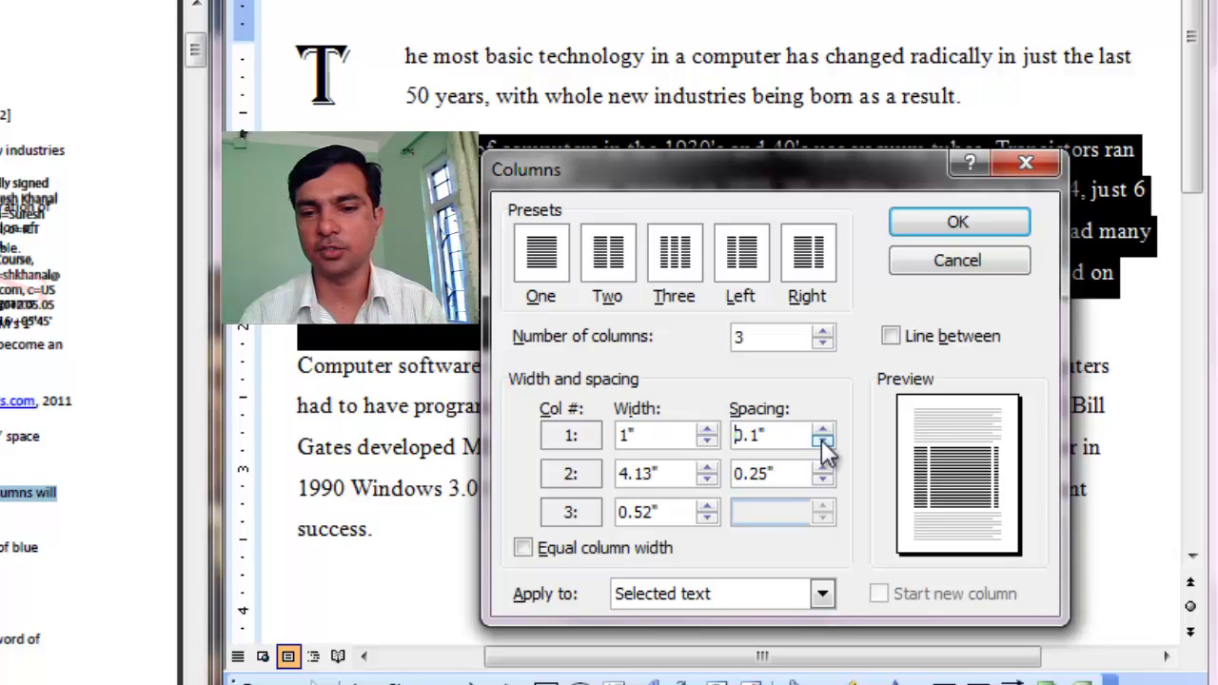
drag(680, 476, 617, 485)
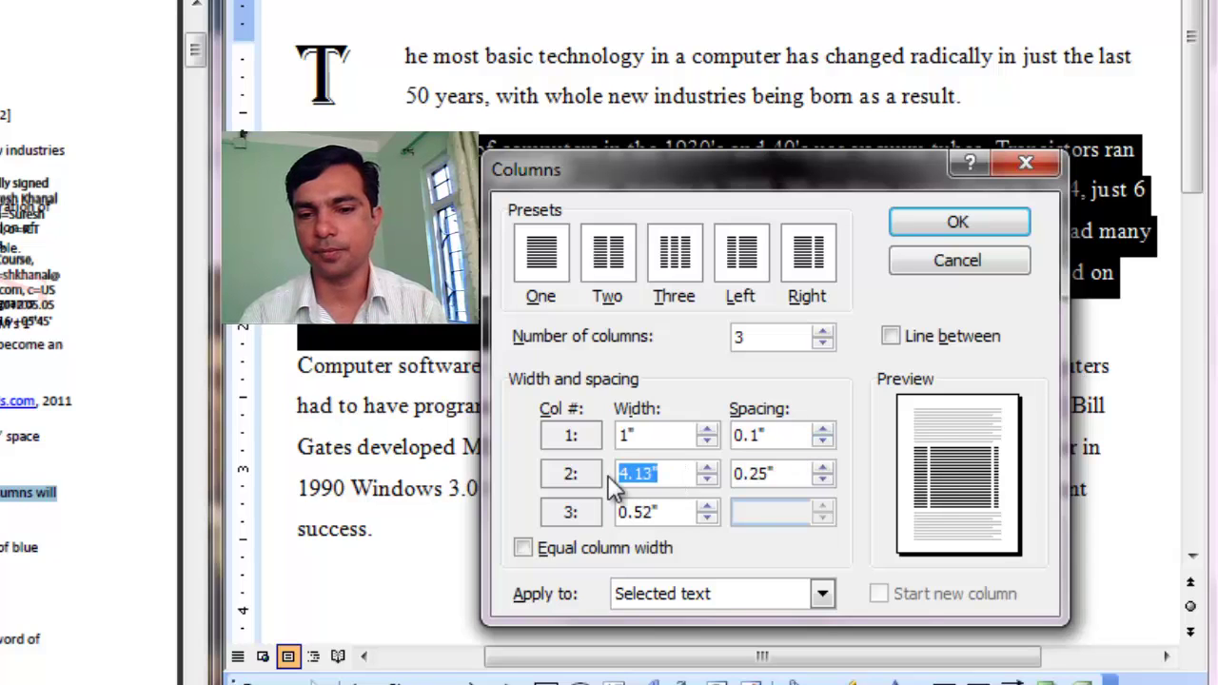
text(4)
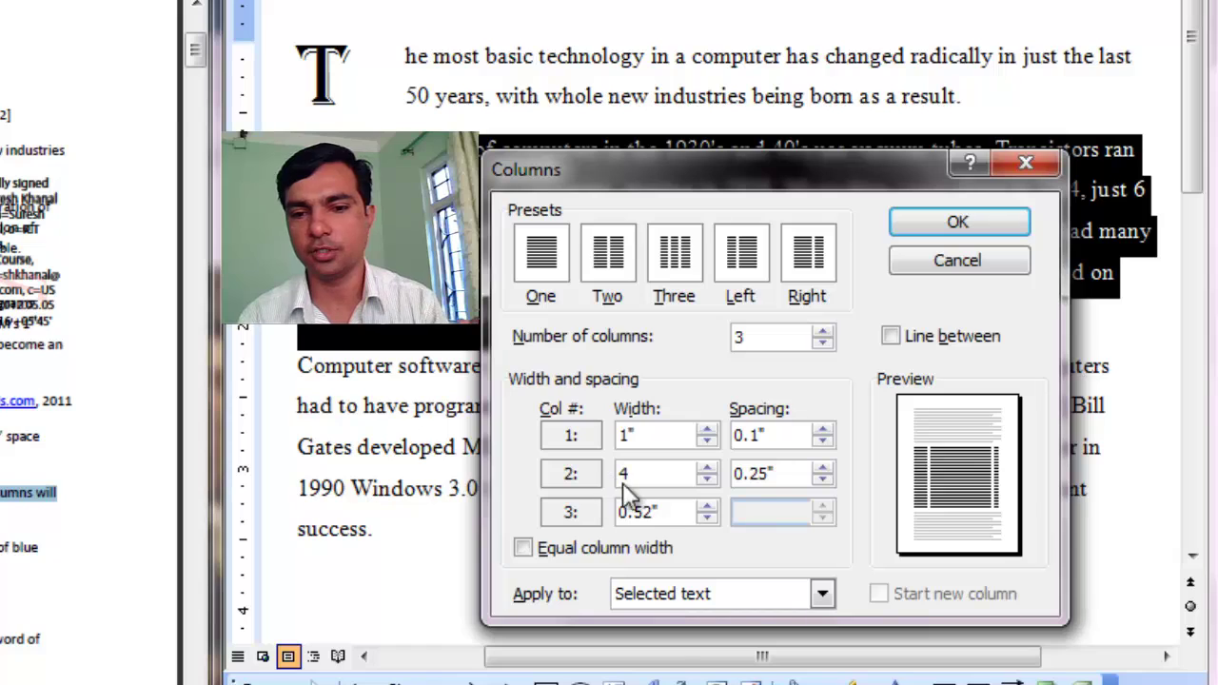
click(824, 480)
click(824, 481)
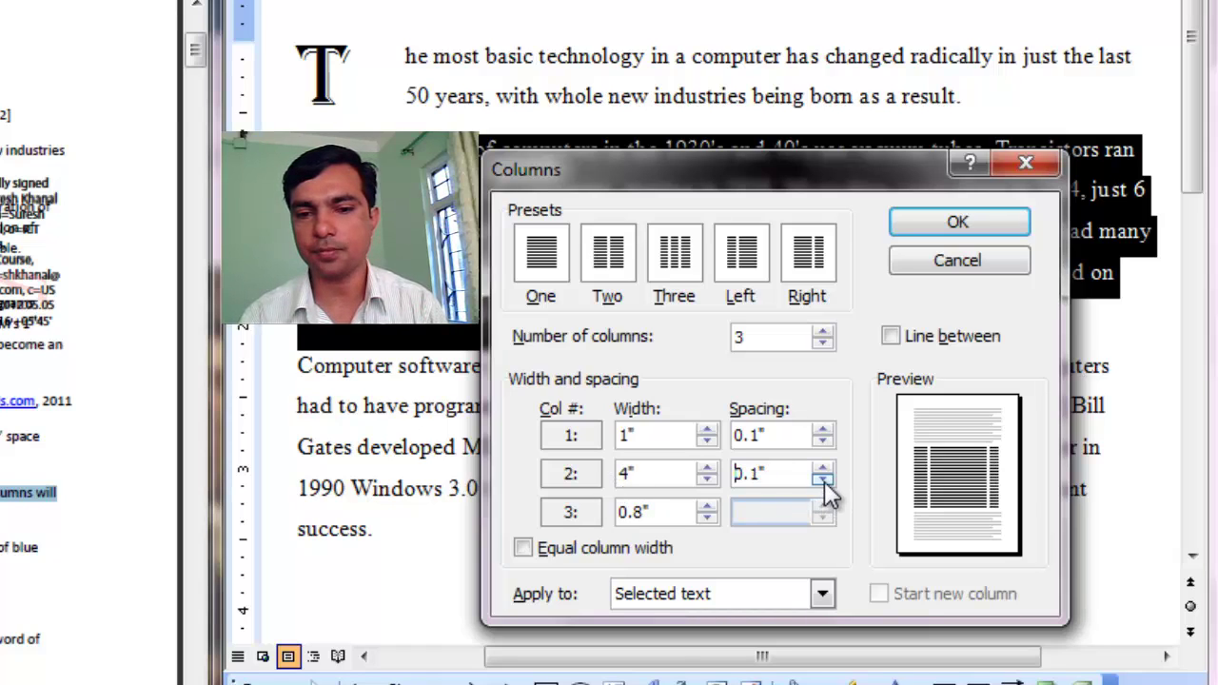
click(824, 481)
click(825, 467)
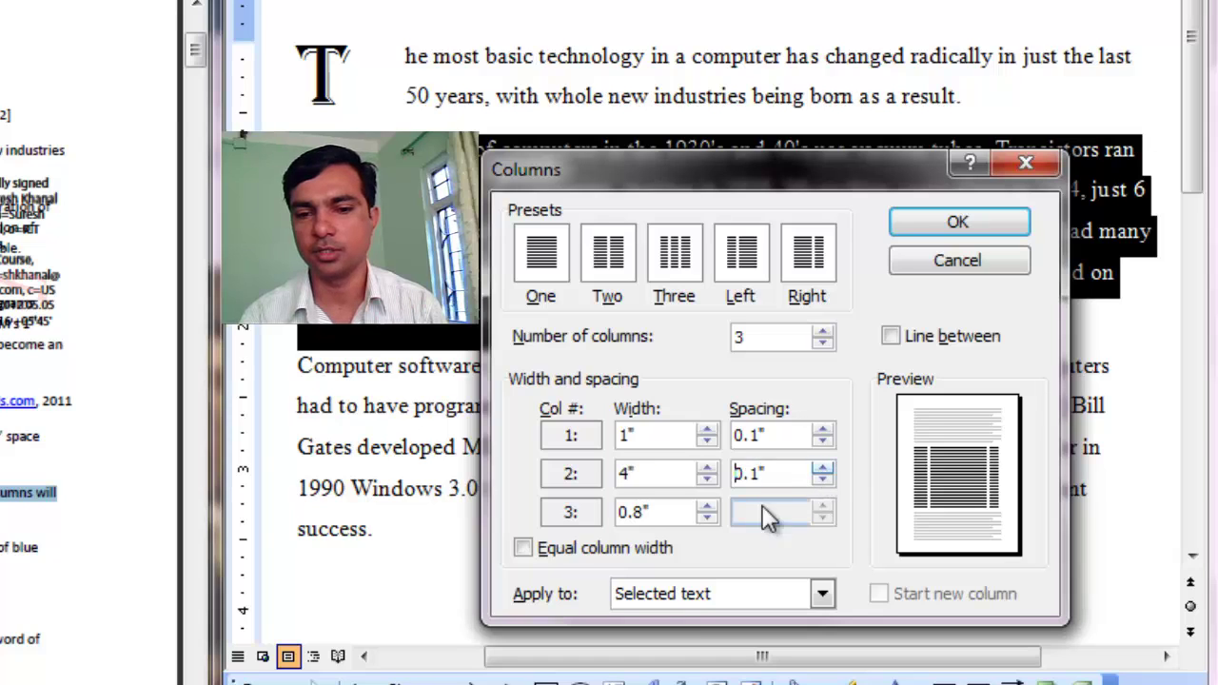
drag(663, 515, 606, 519)
text(1)
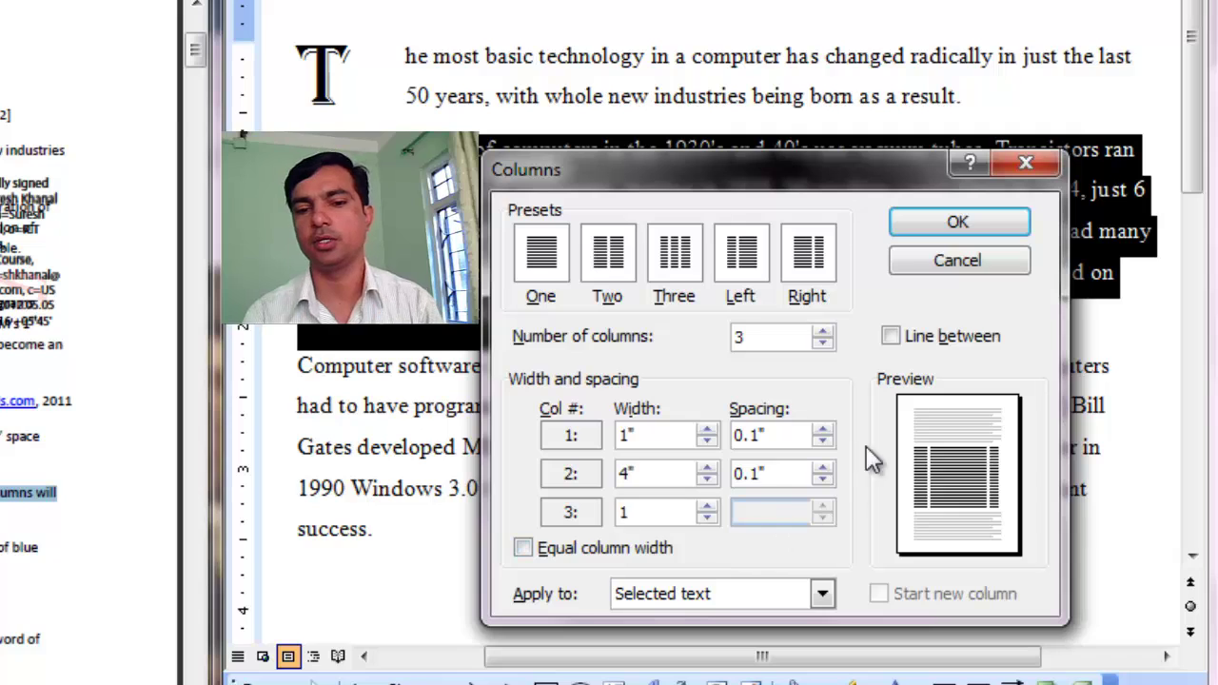
click(965, 225)
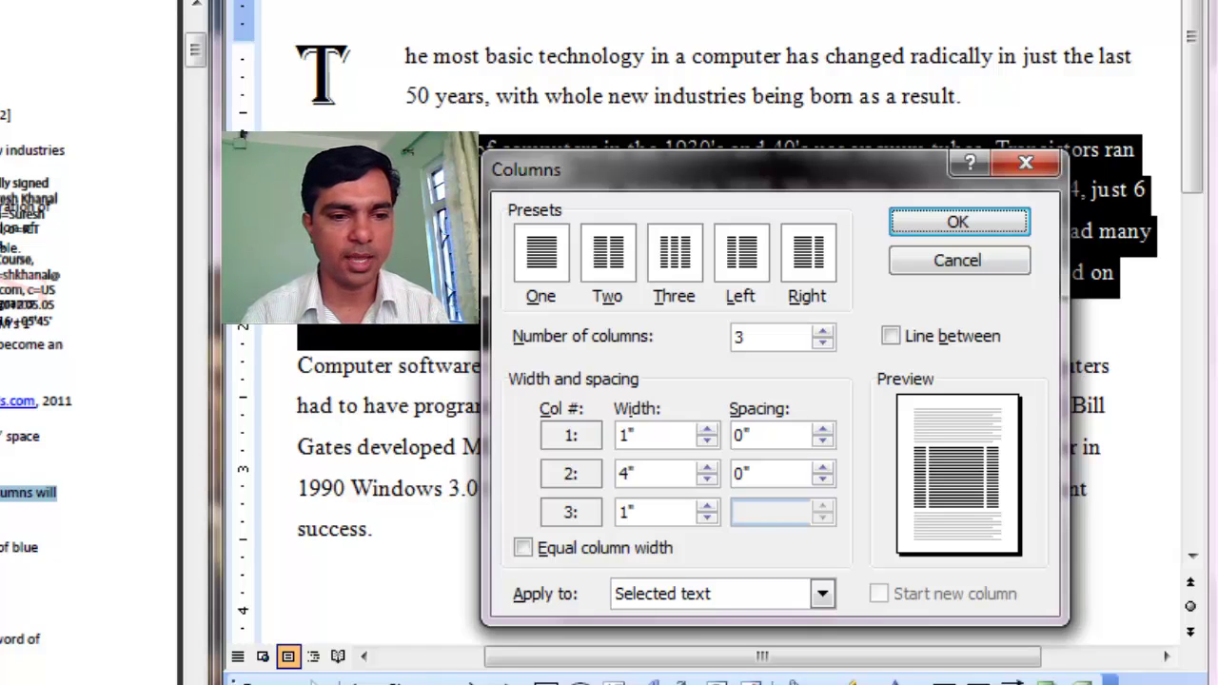
click(890, 337)
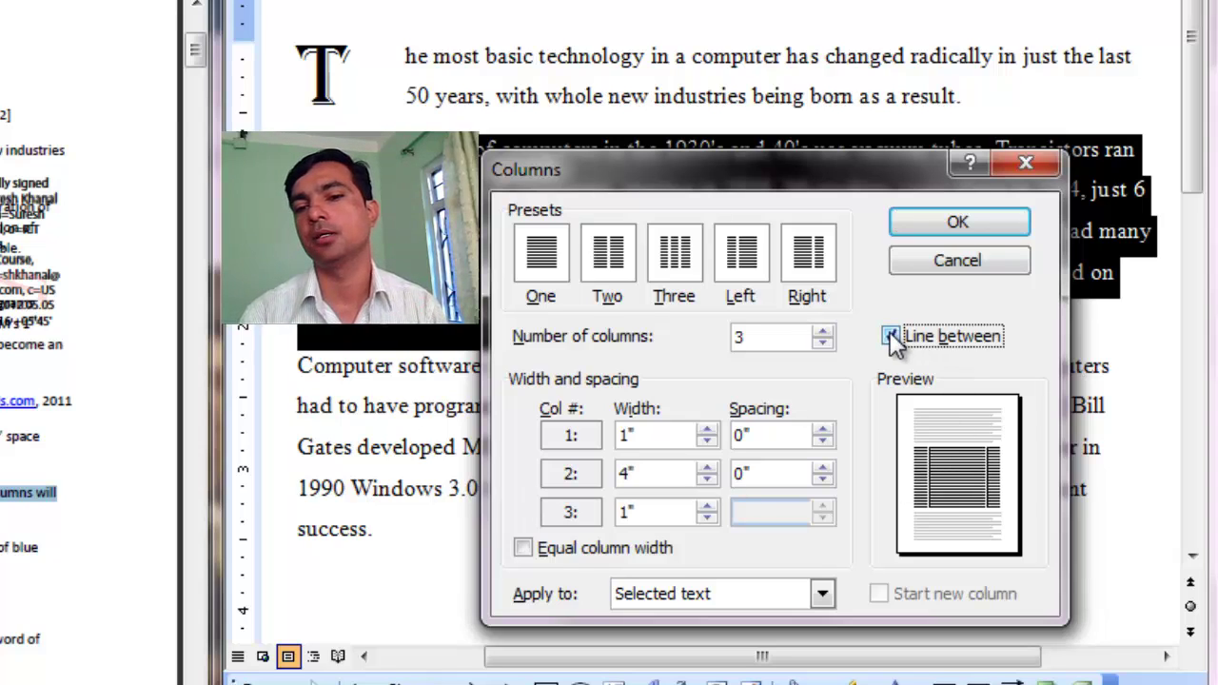
click(948, 225)
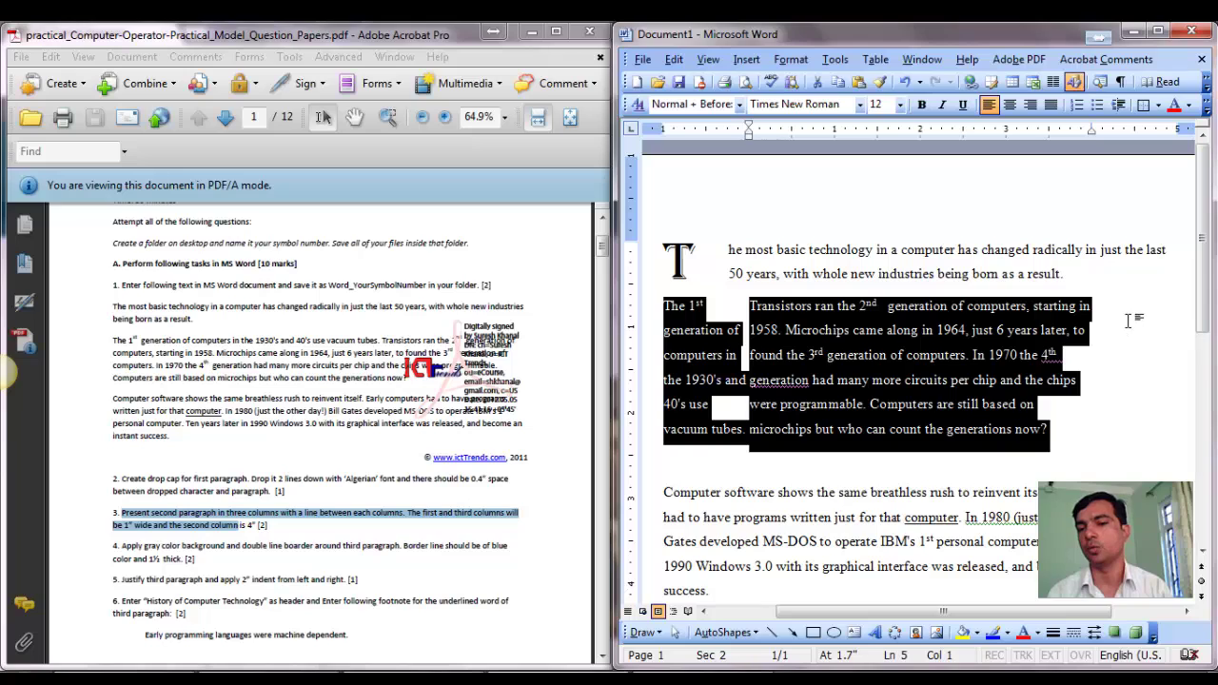
click(921, 377)
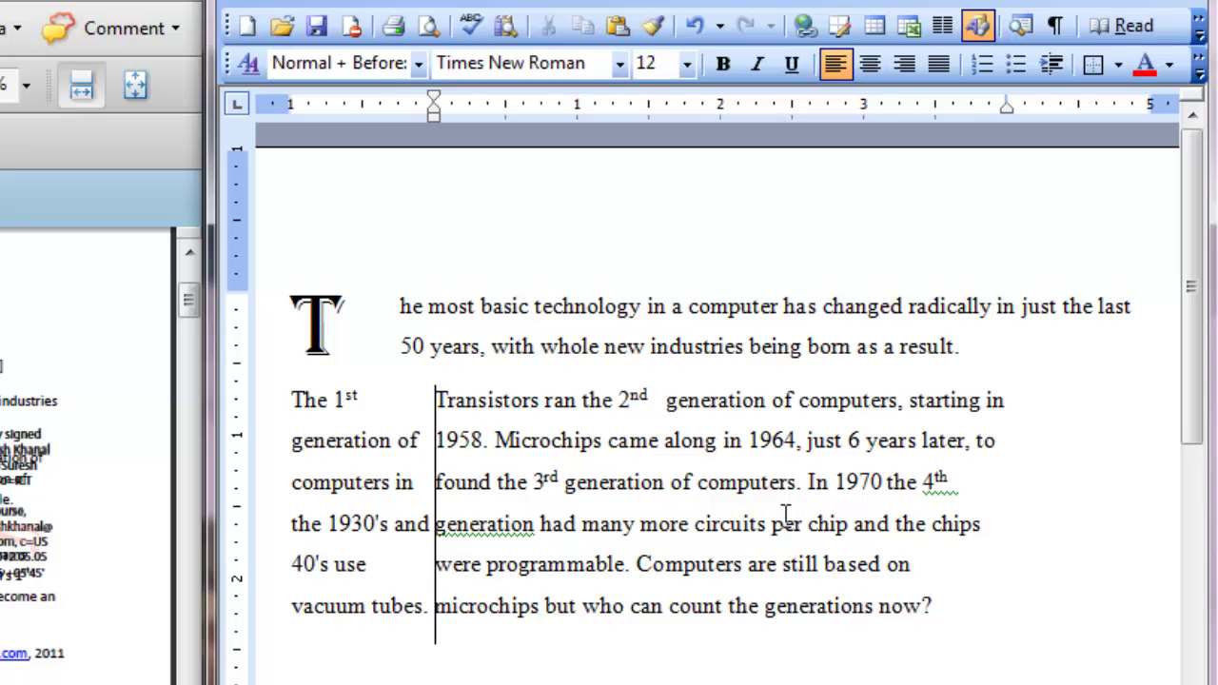
click(636, 564)
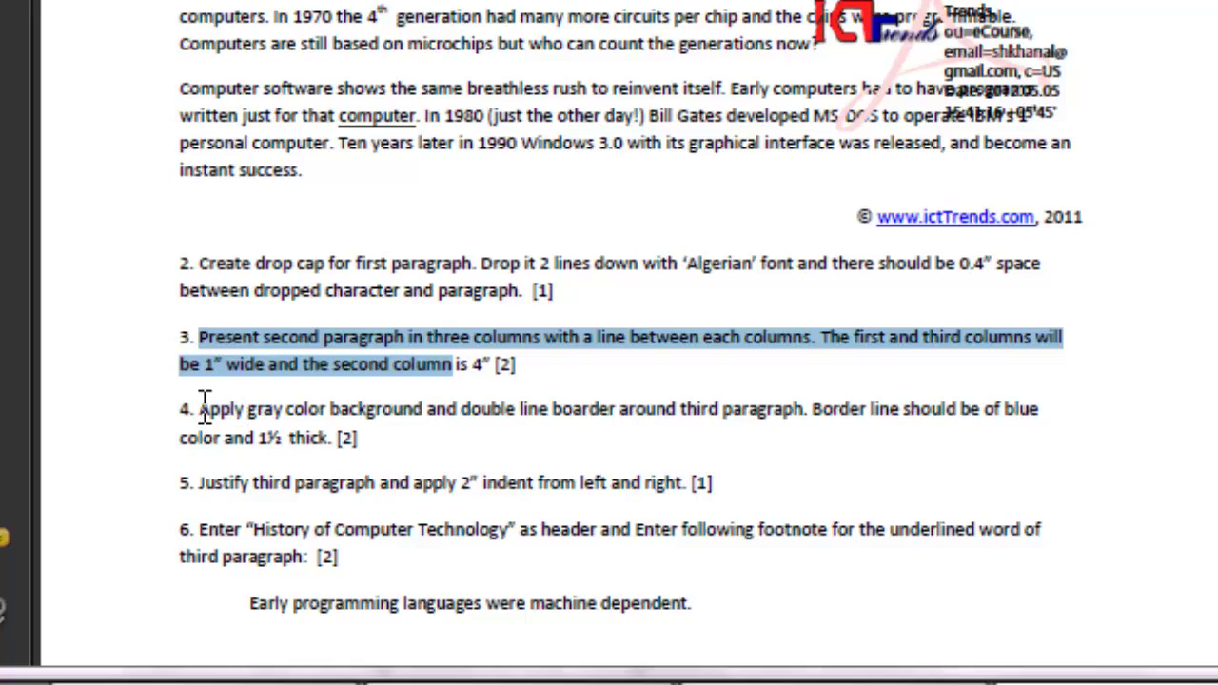
drag(199, 409, 331, 438)
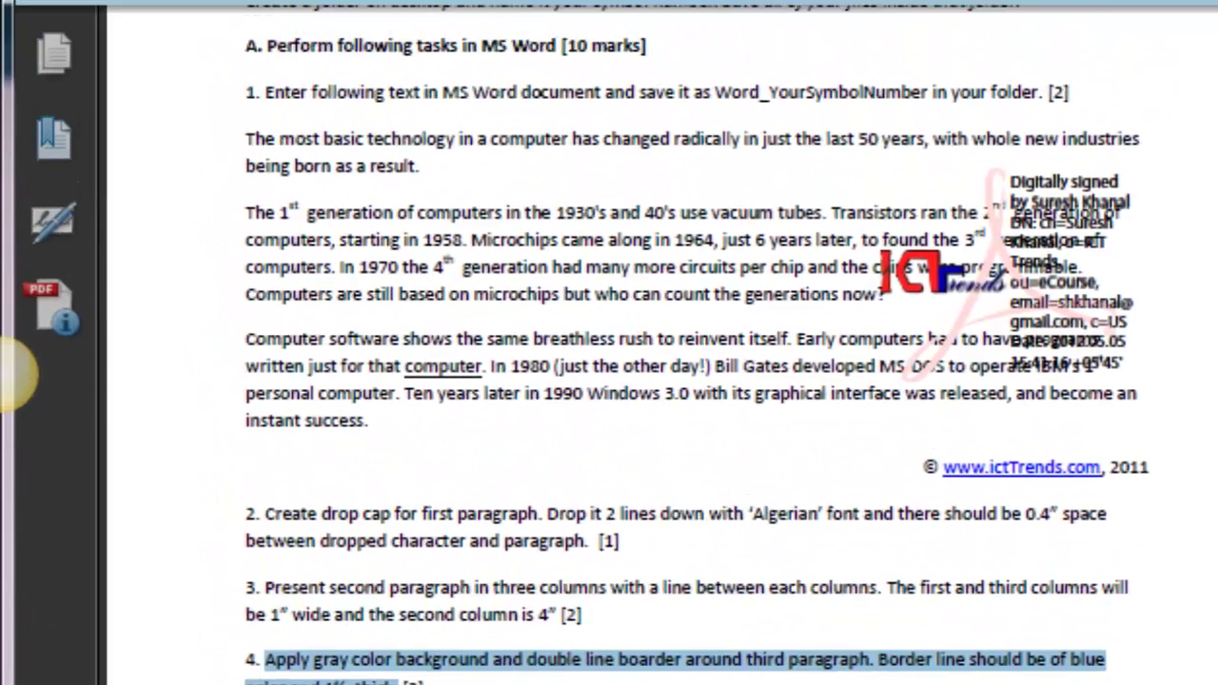
scroll(610, 342, down, 5)
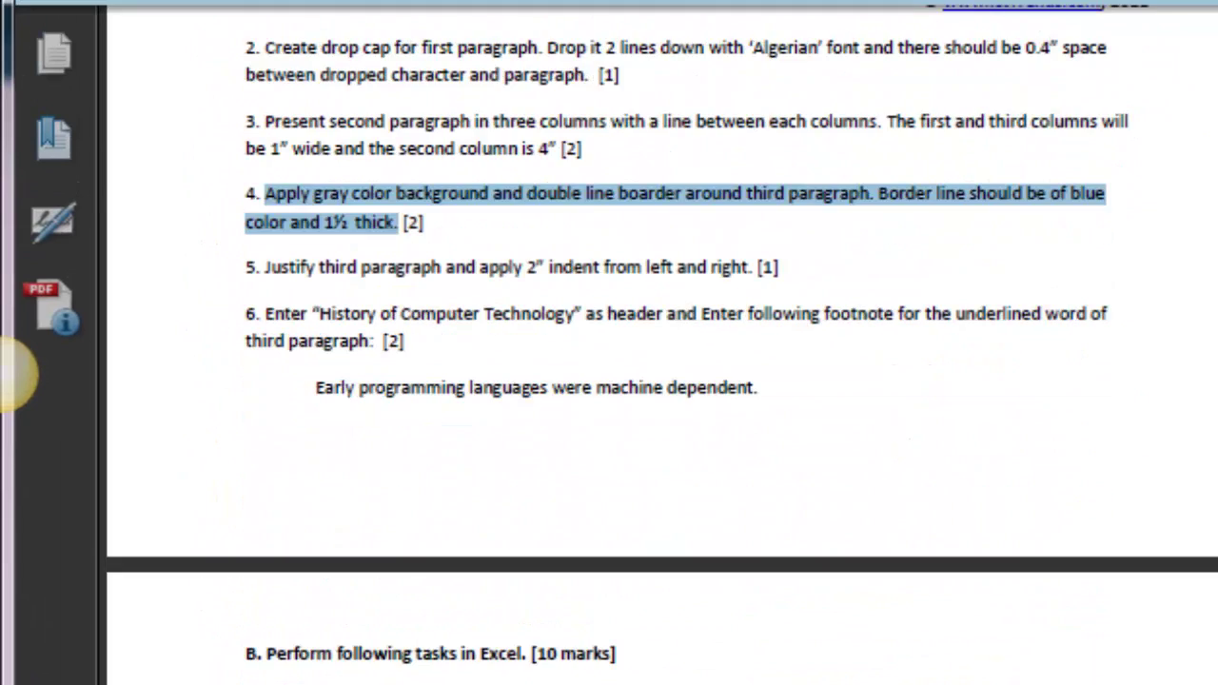
click(430, 229)
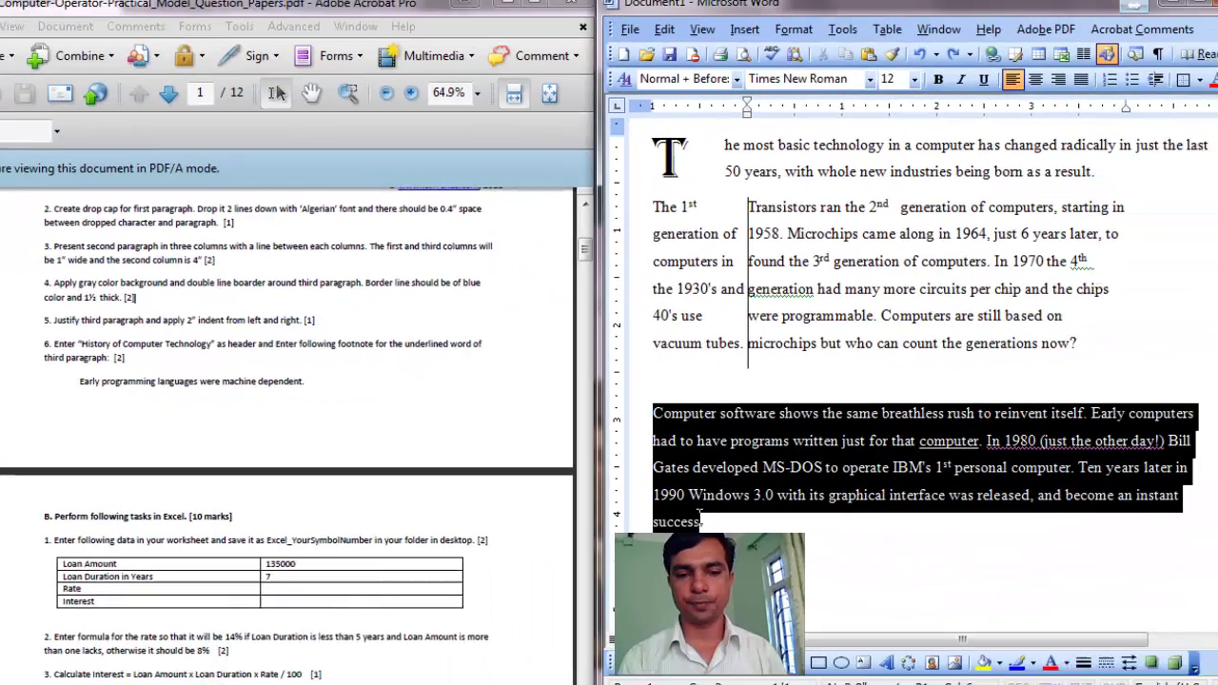
Select the whole third paragraph and open the Borders and Shading dialog.
key(shift+Down)
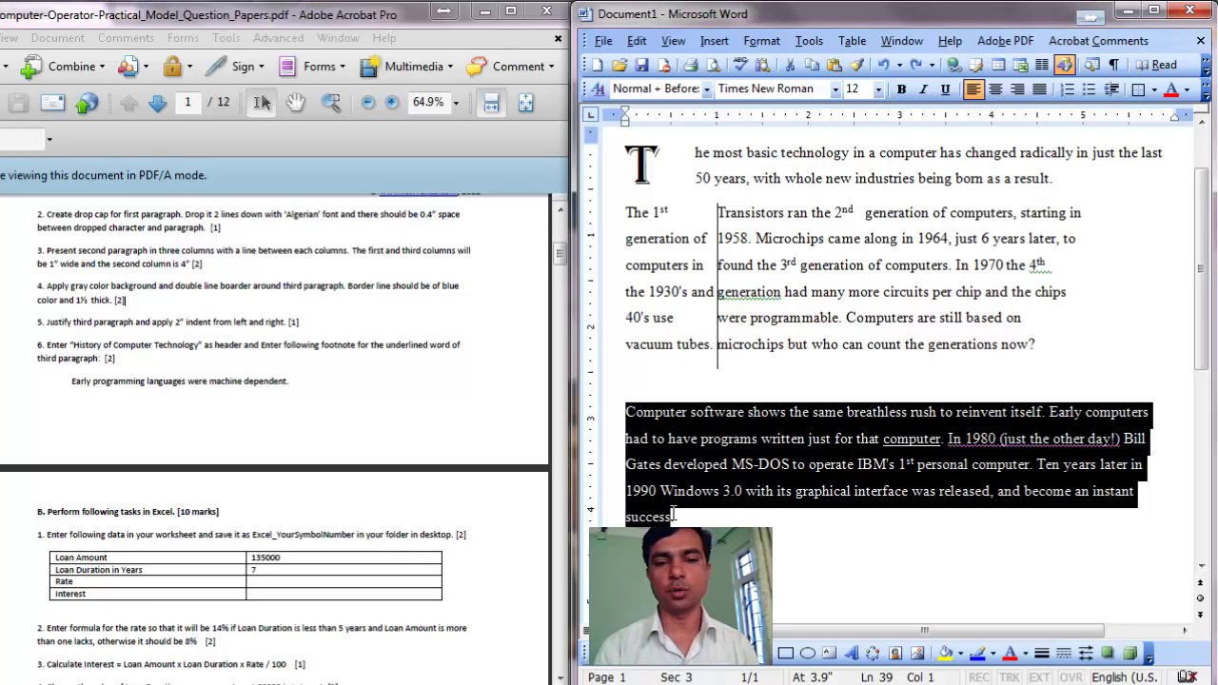
click(677, 517)
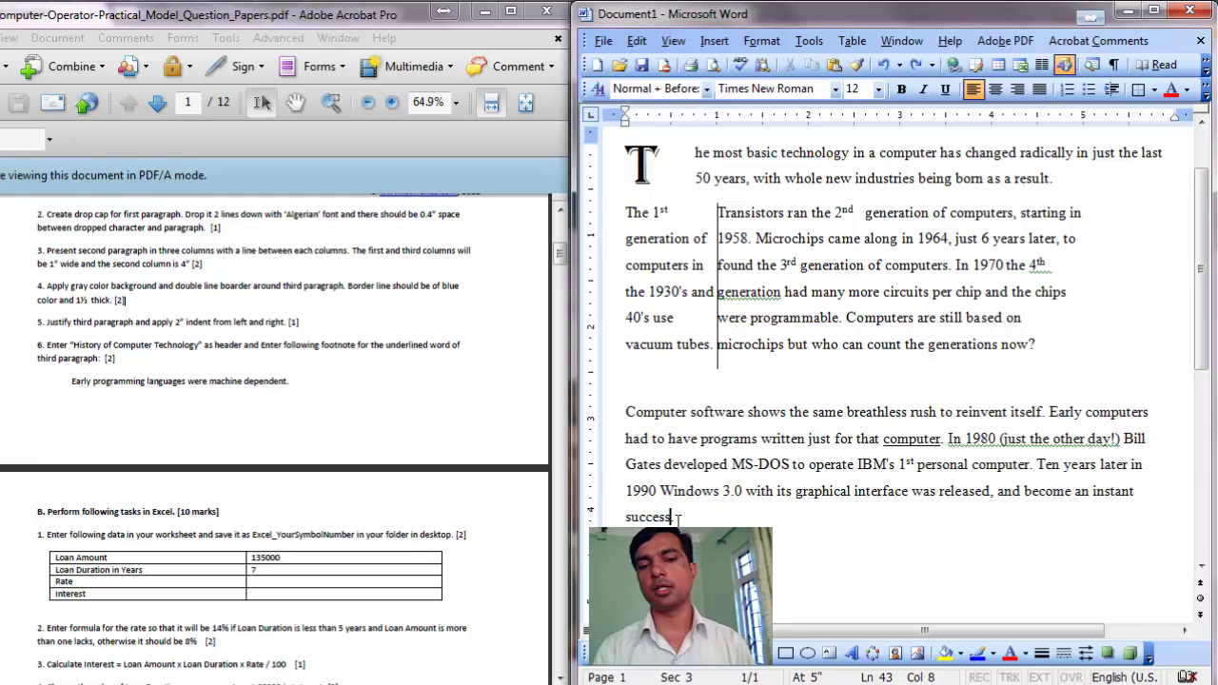
drag(626, 412, 680, 515)
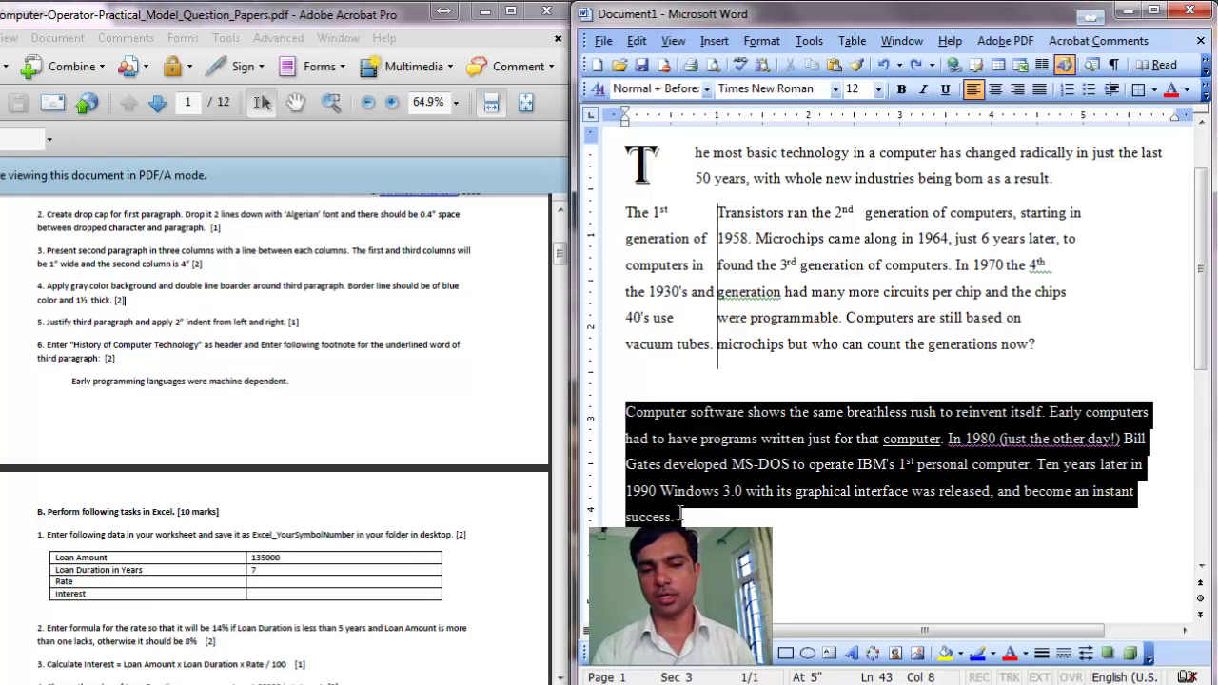
click(696, 47)
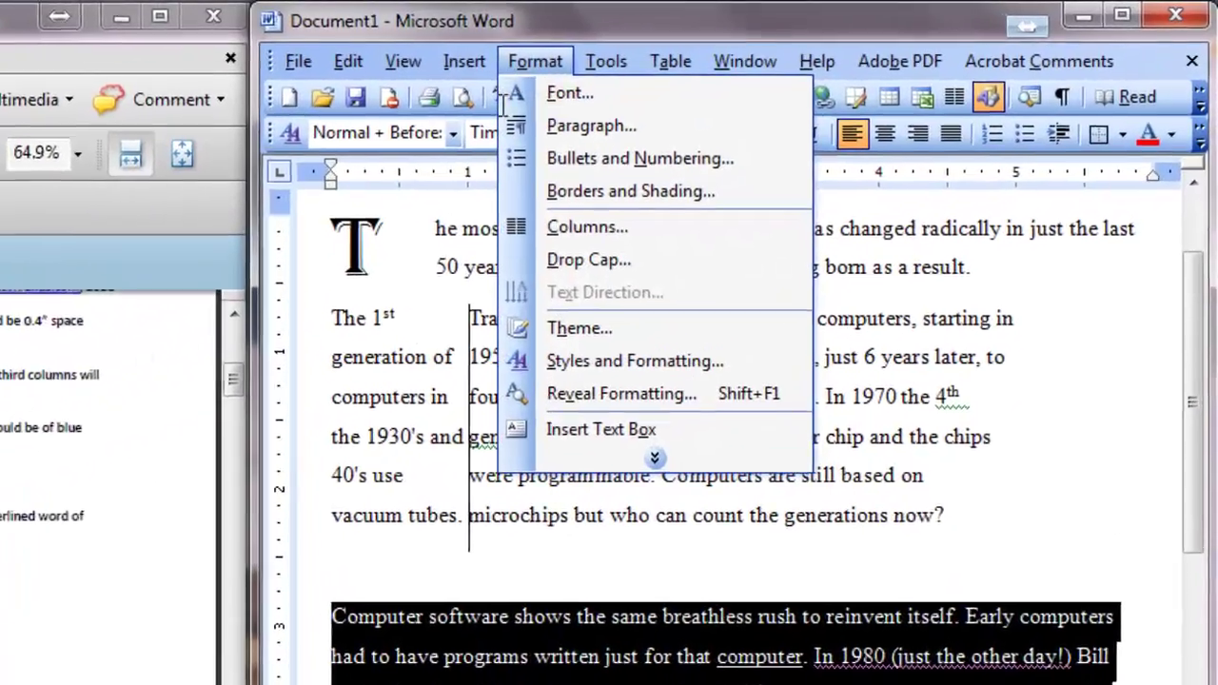
click(744, 149)
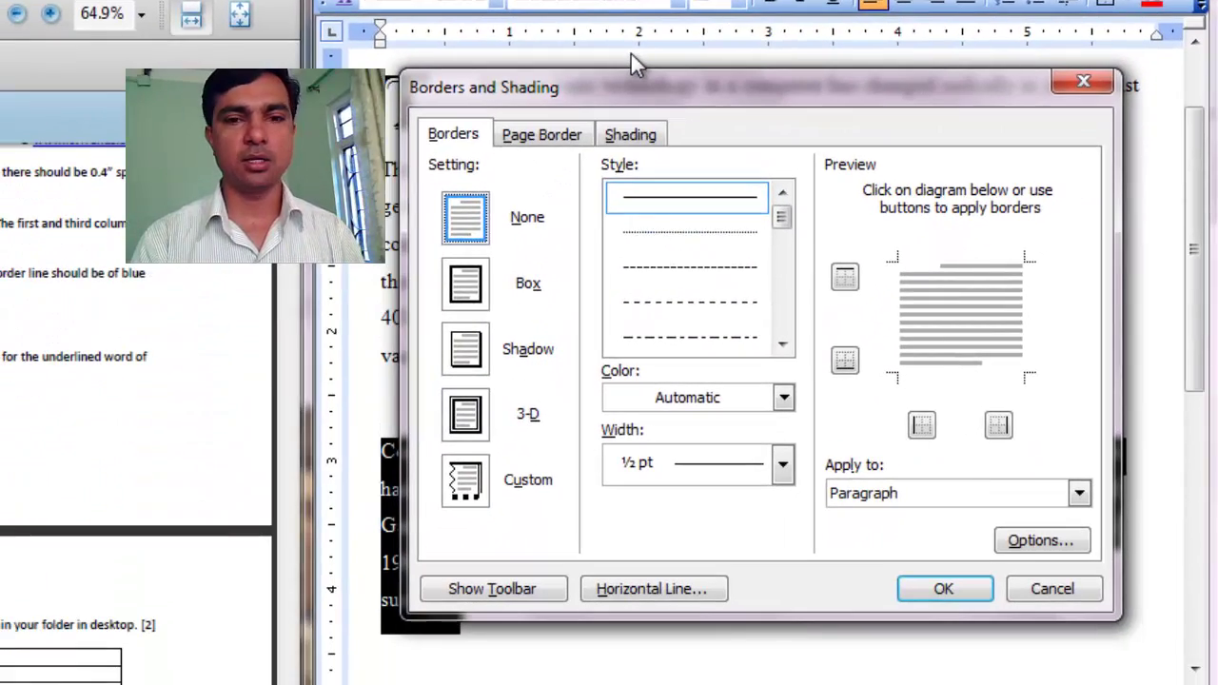
Pick Gray-35% as the paragraph shading fill.
click(631, 136)
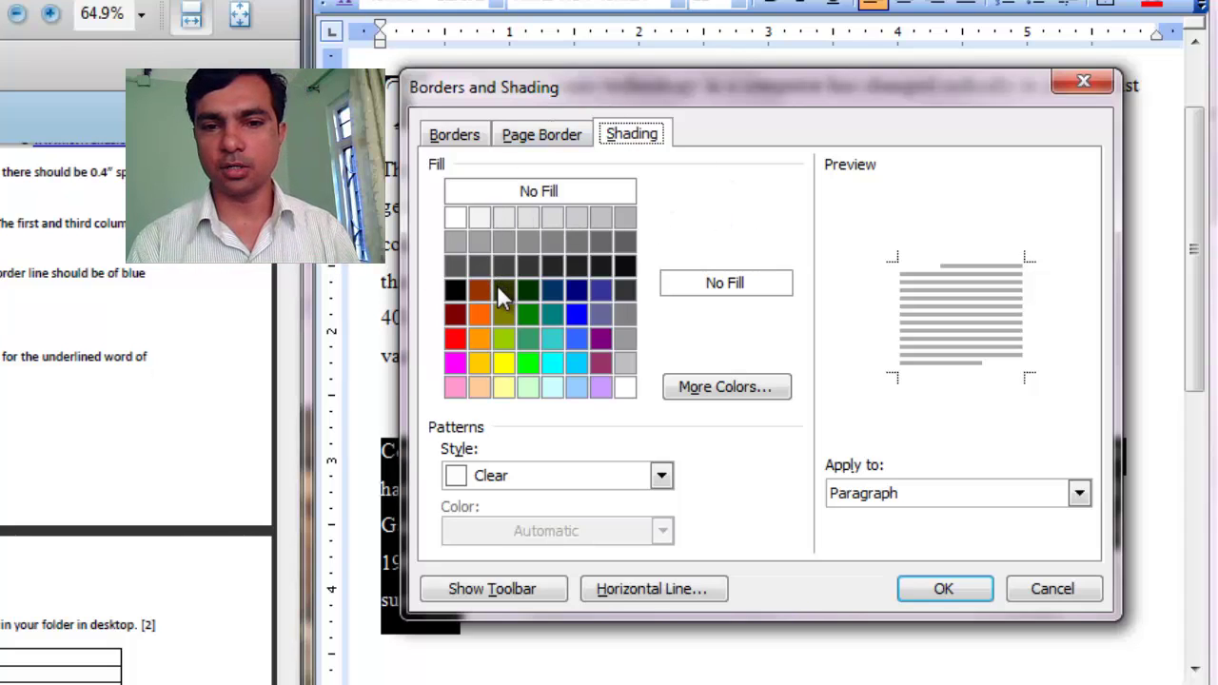
click(454, 247)
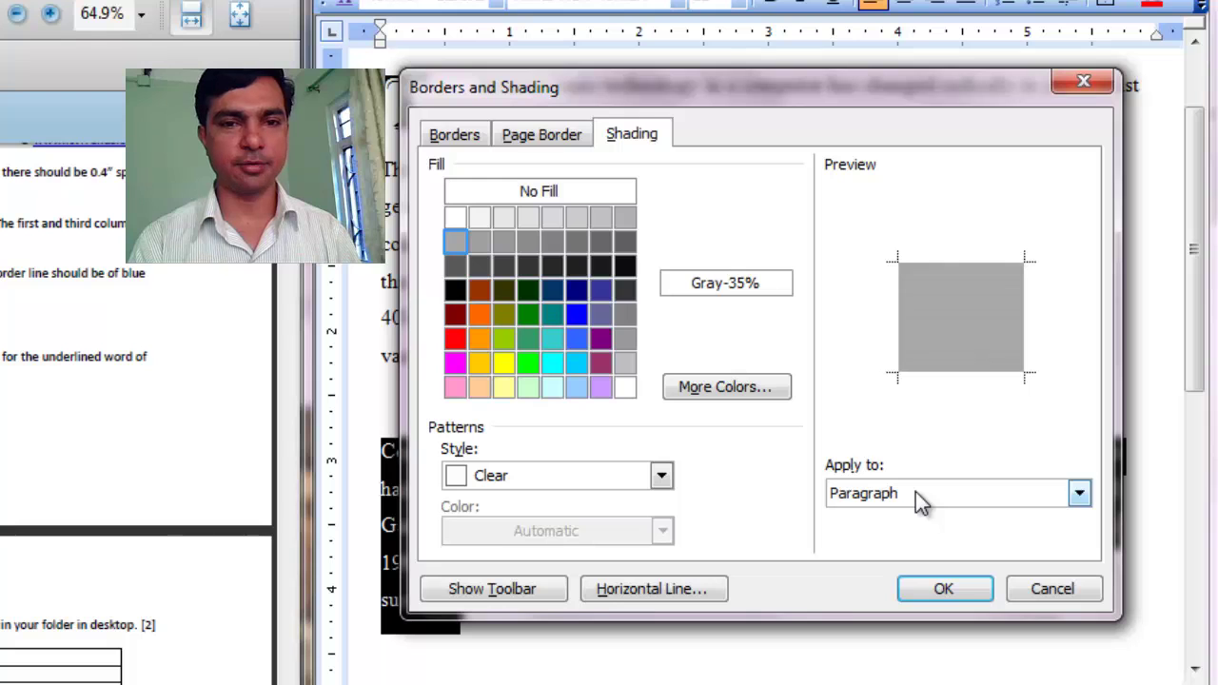
click(455, 135)
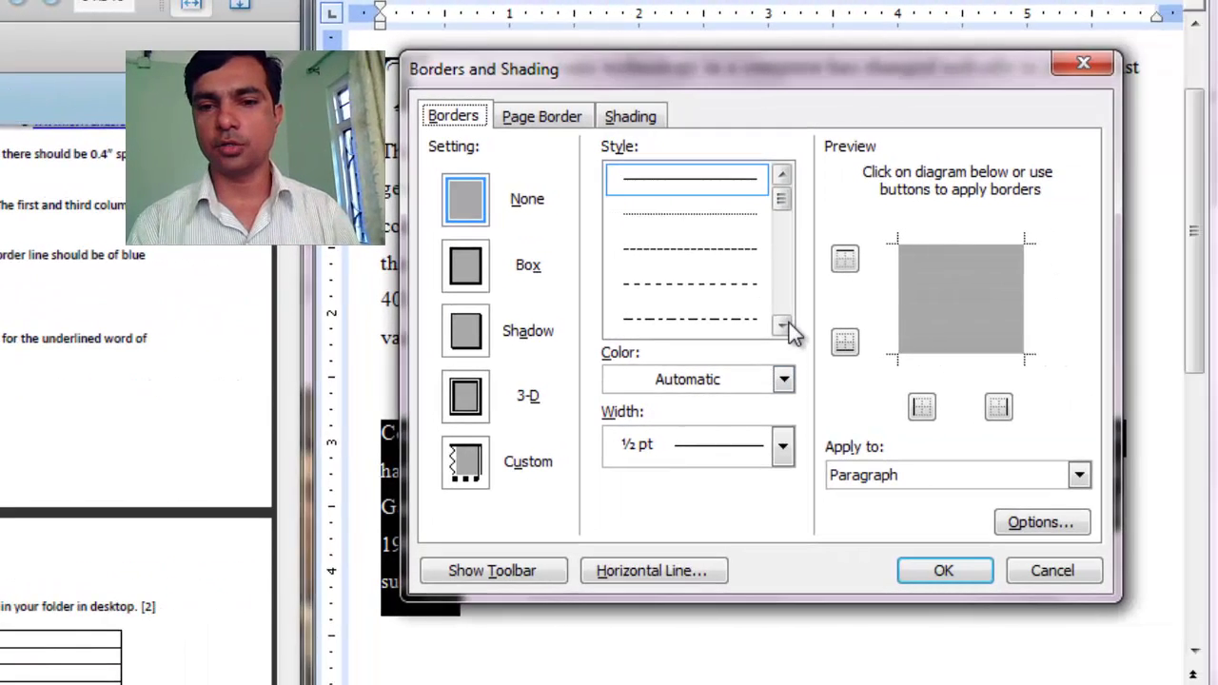
Apply a dark blue, 1½ pt double-line Box border to the third paragraph.
click(782, 327)
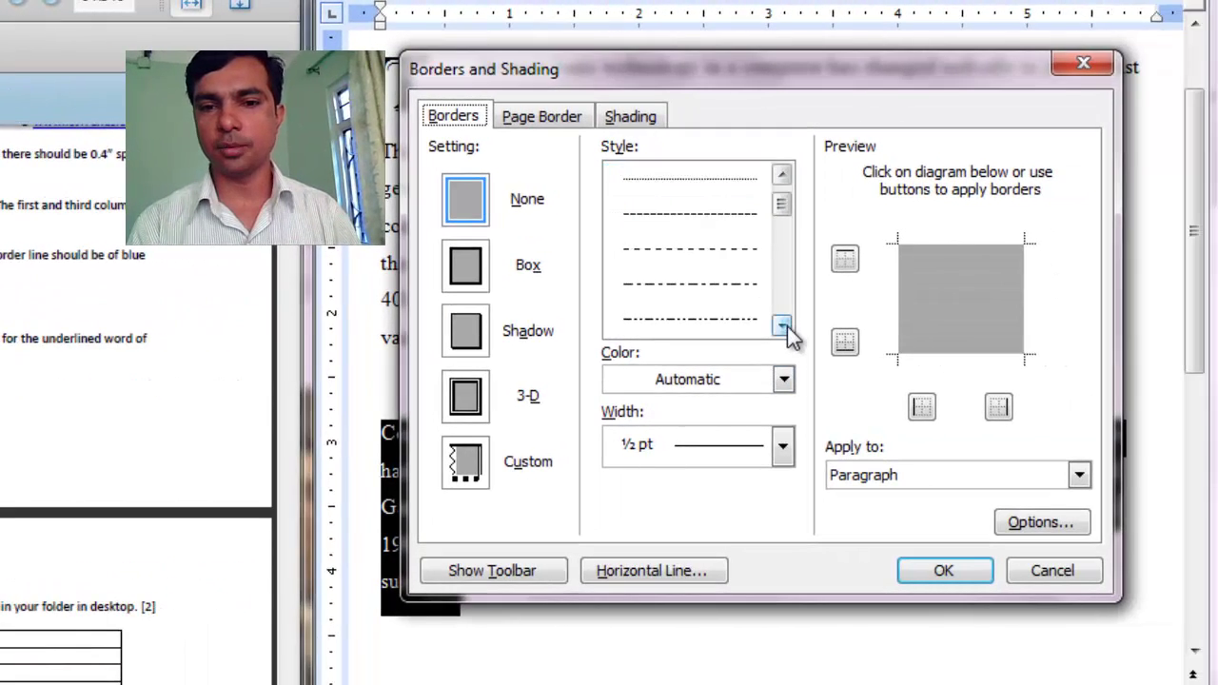
click(783, 326)
click(782, 326)
click(707, 283)
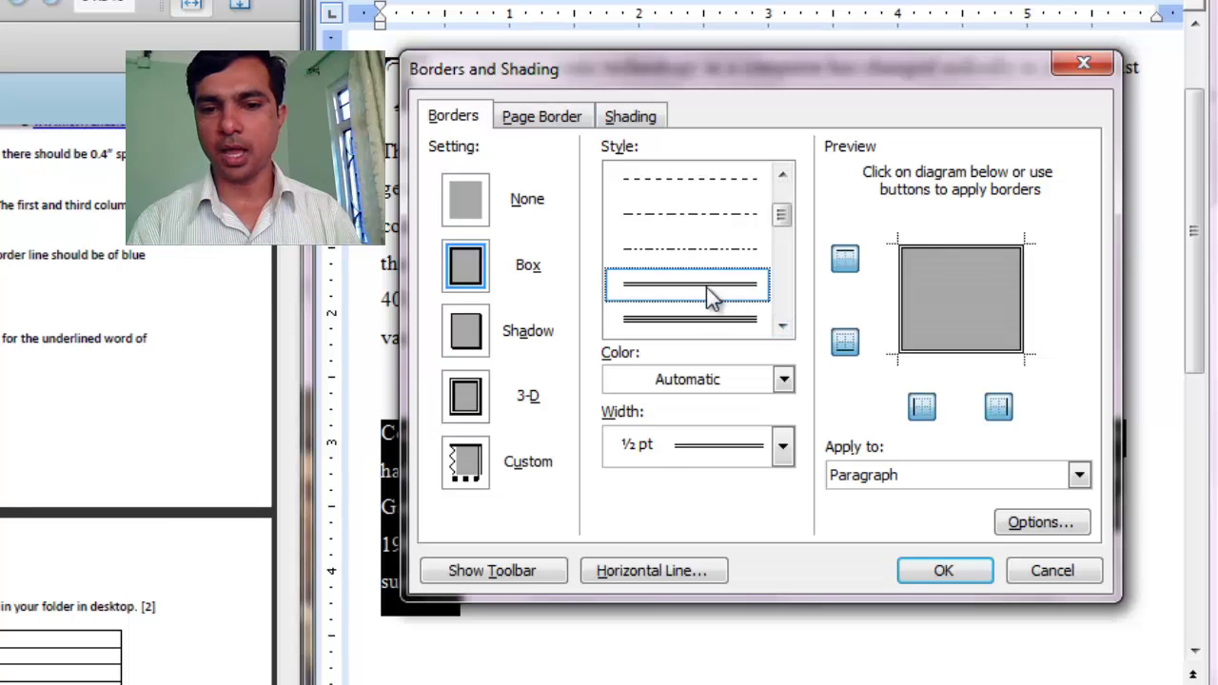
click(781, 452)
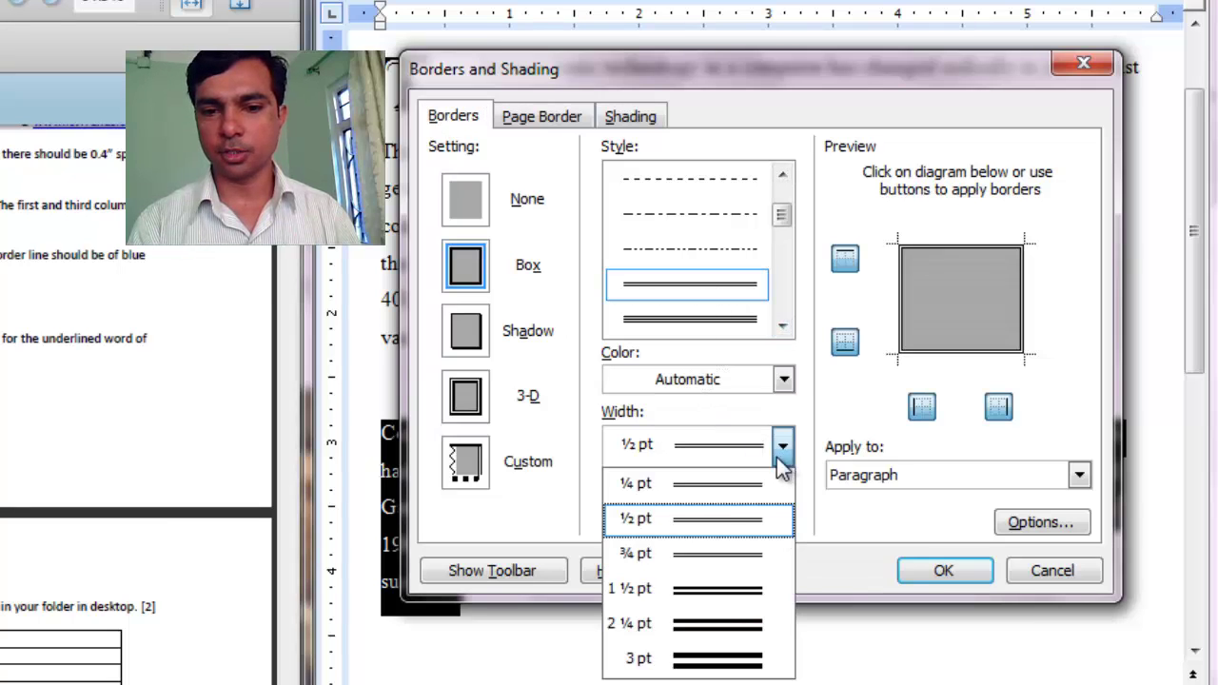
click(721, 589)
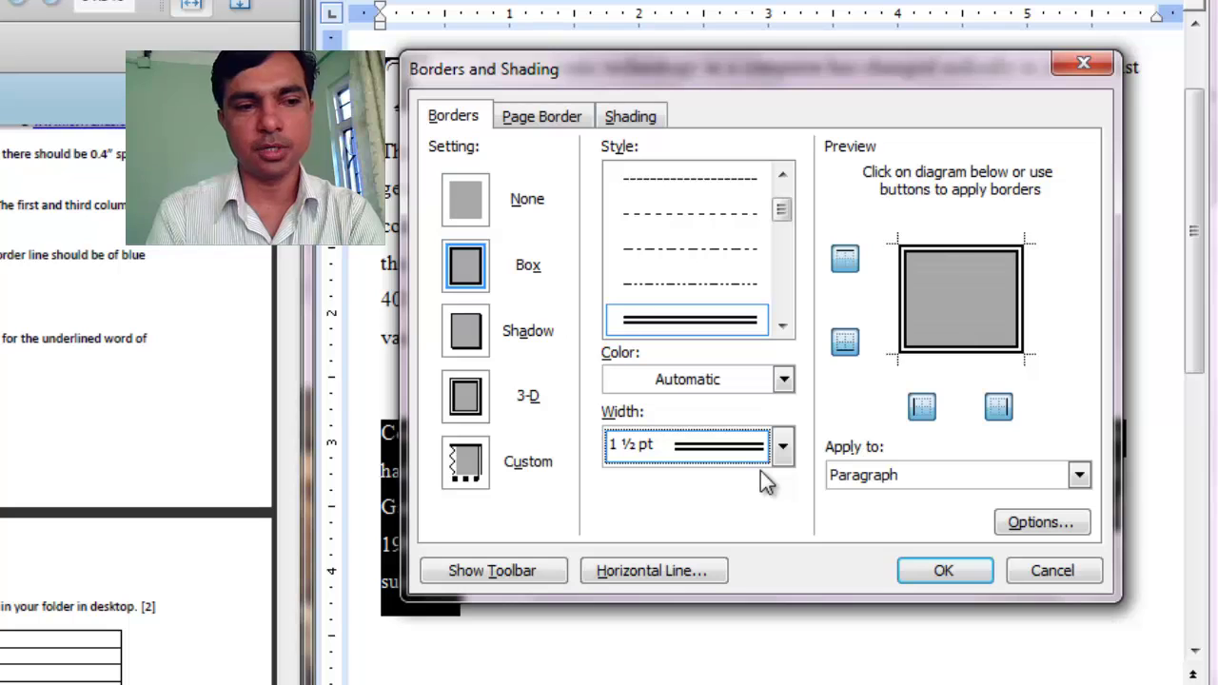
click(784, 381)
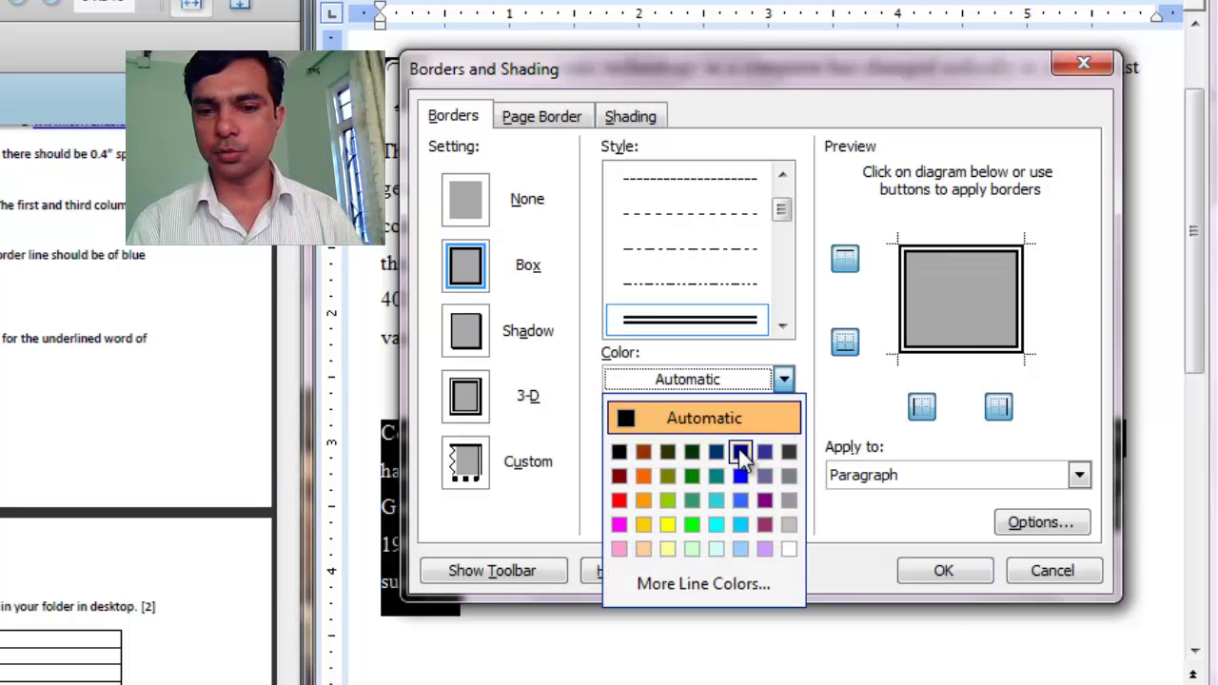
click(740, 453)
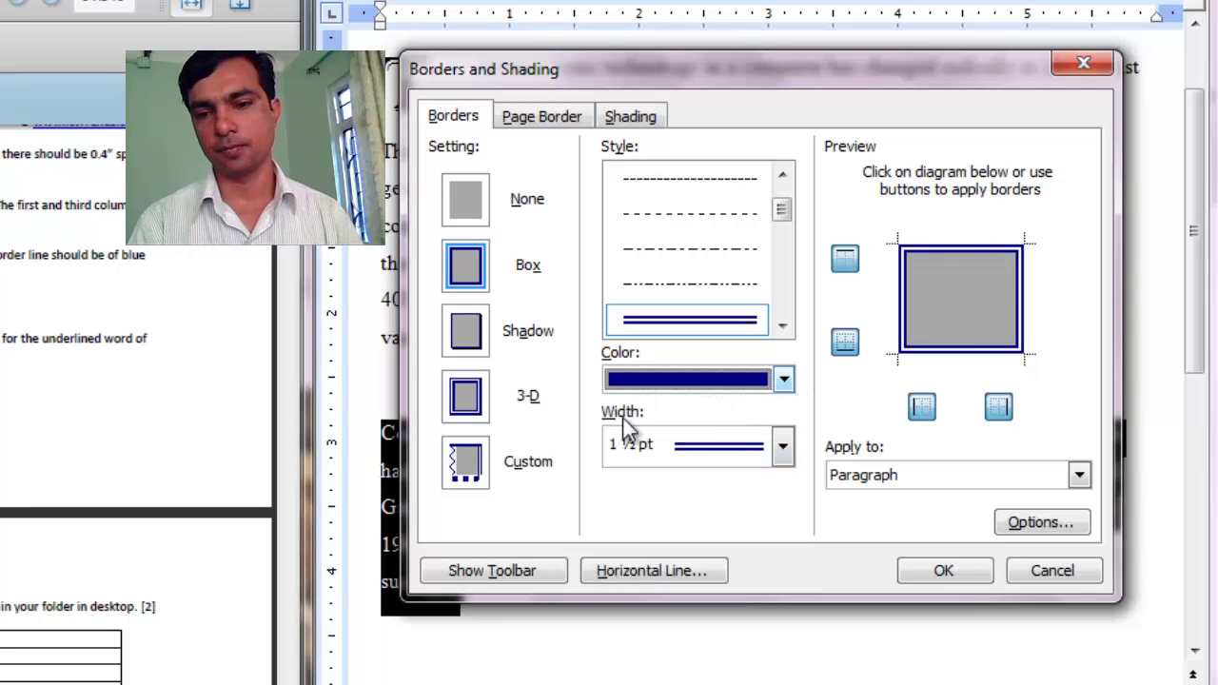
click(978, 577)
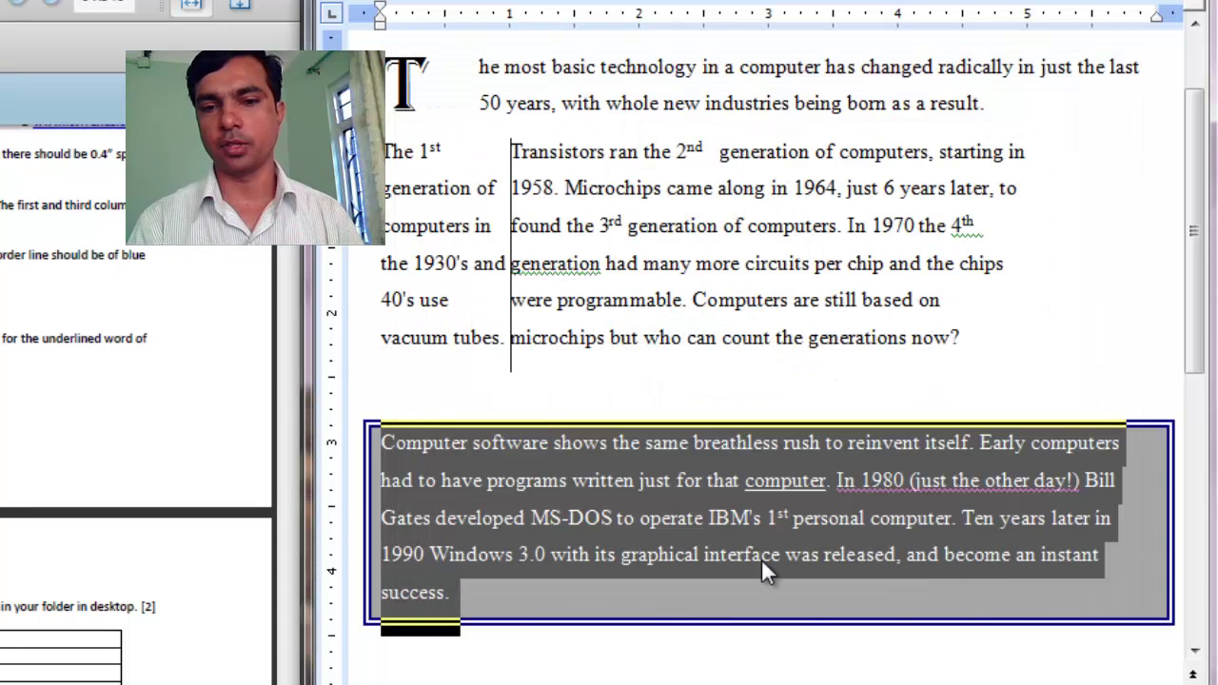
click(712, 535)
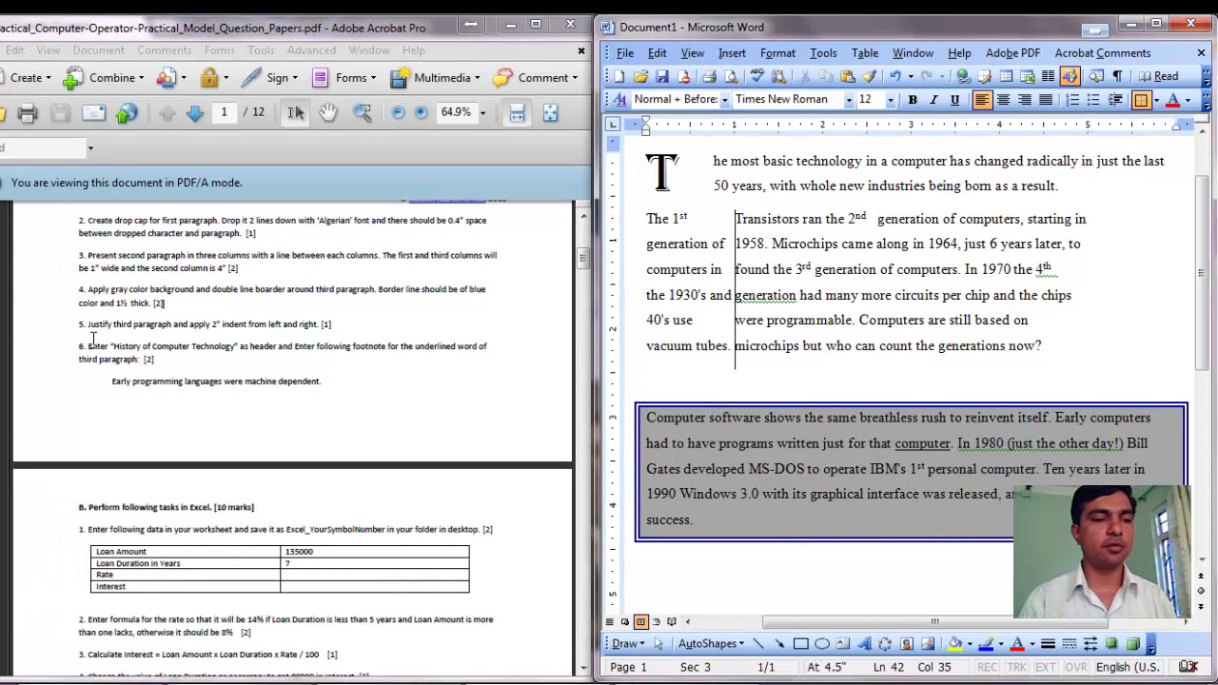
Add the centred page header 'History of Computer Technology' through View > Header and Footer.
drag(86, 346, 276, 351)
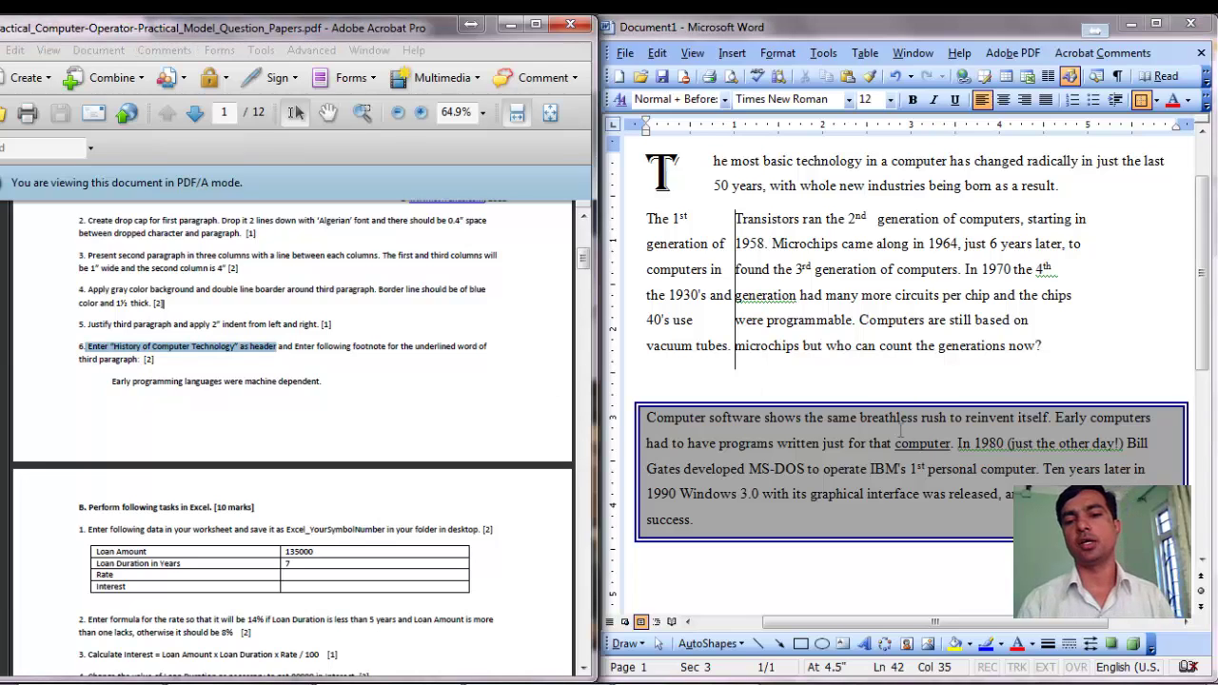
scroll(901, 432, up, 2)
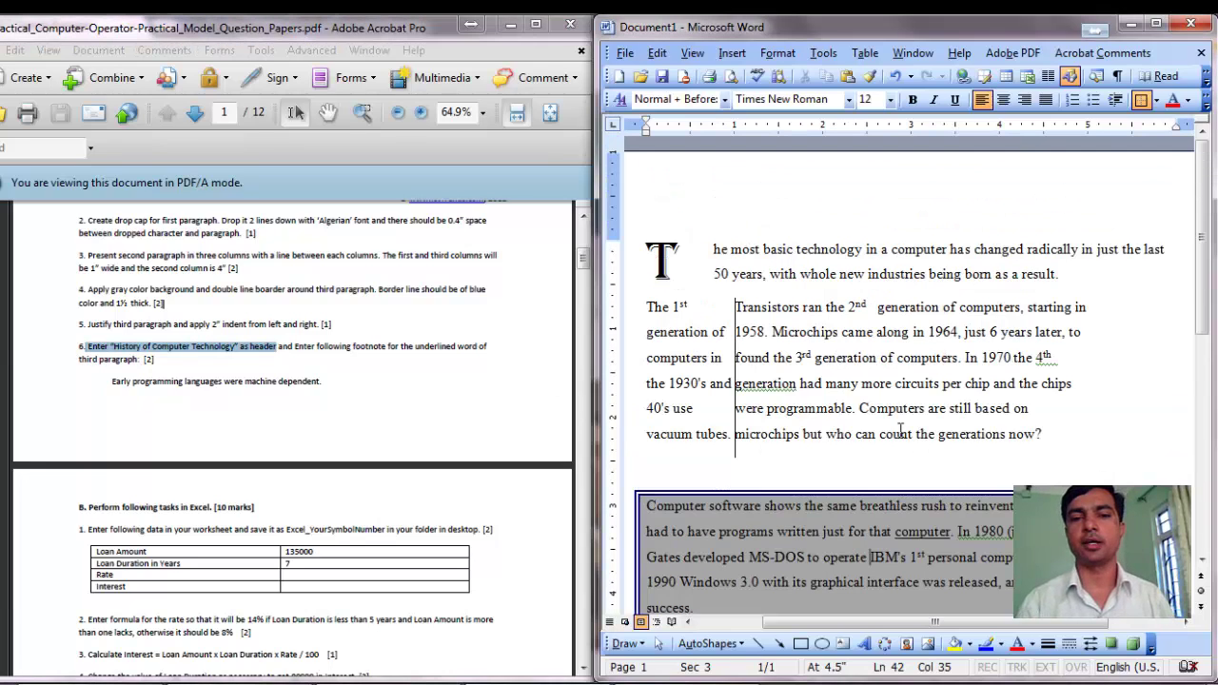
click(779, 55)
mouse_move(693, 53)
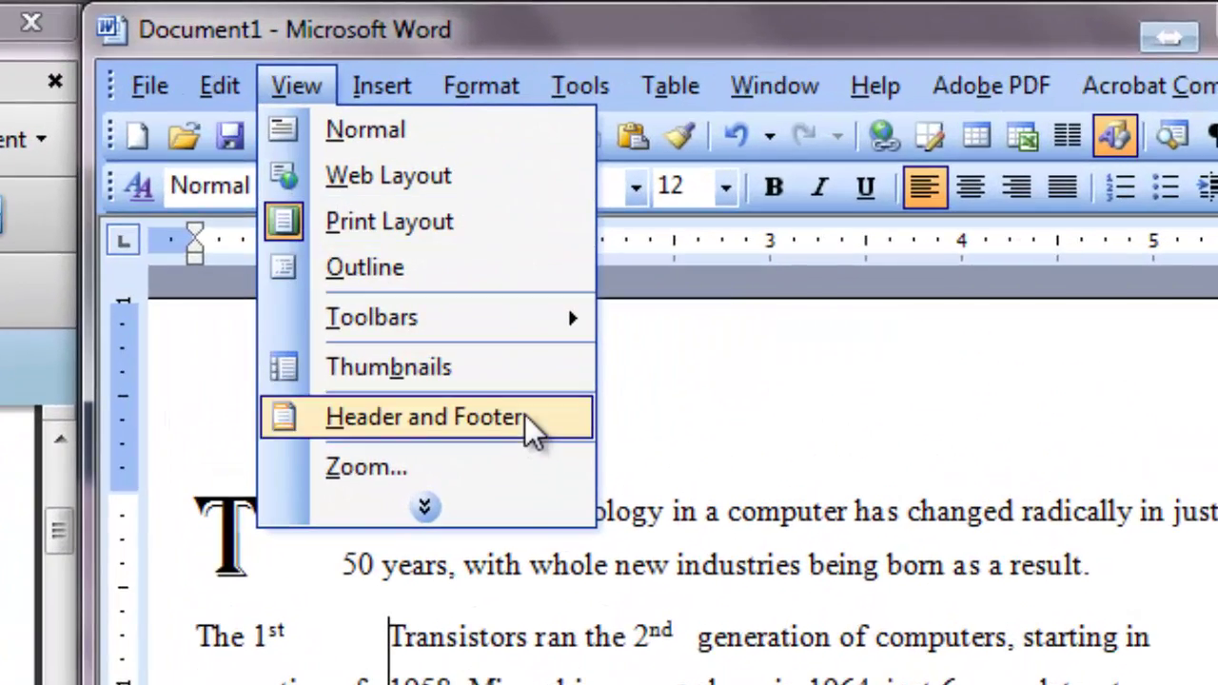
click(561, 392)
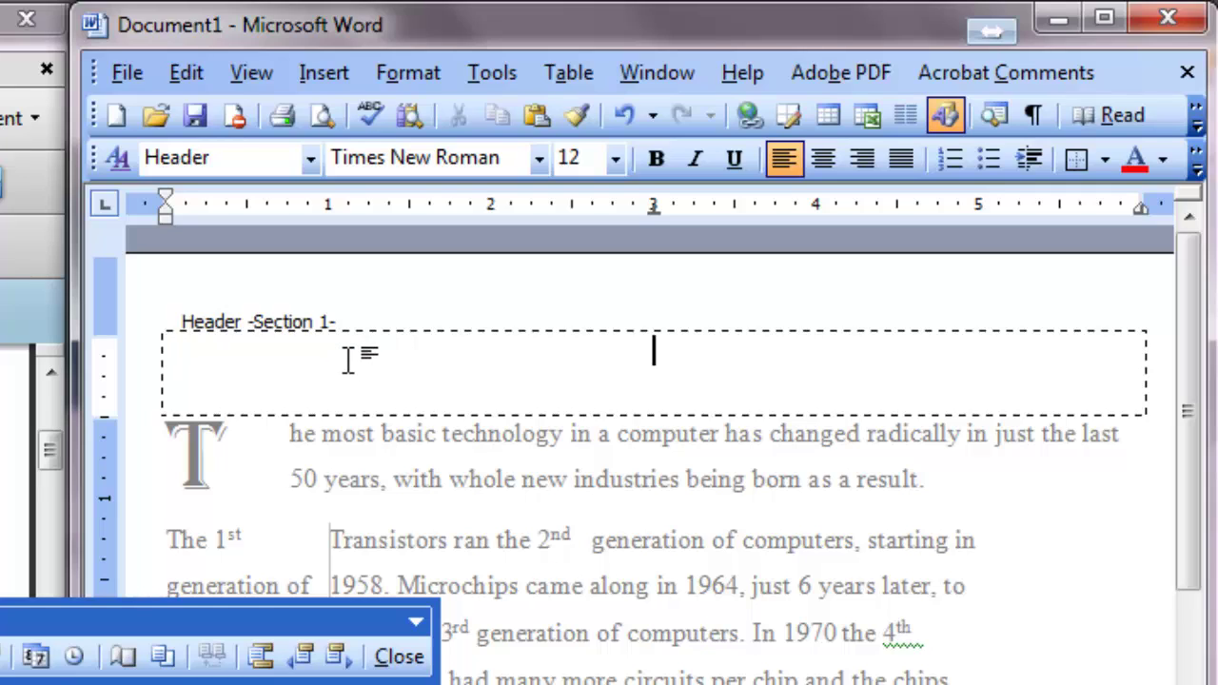
key(Tab)
text(Hi)
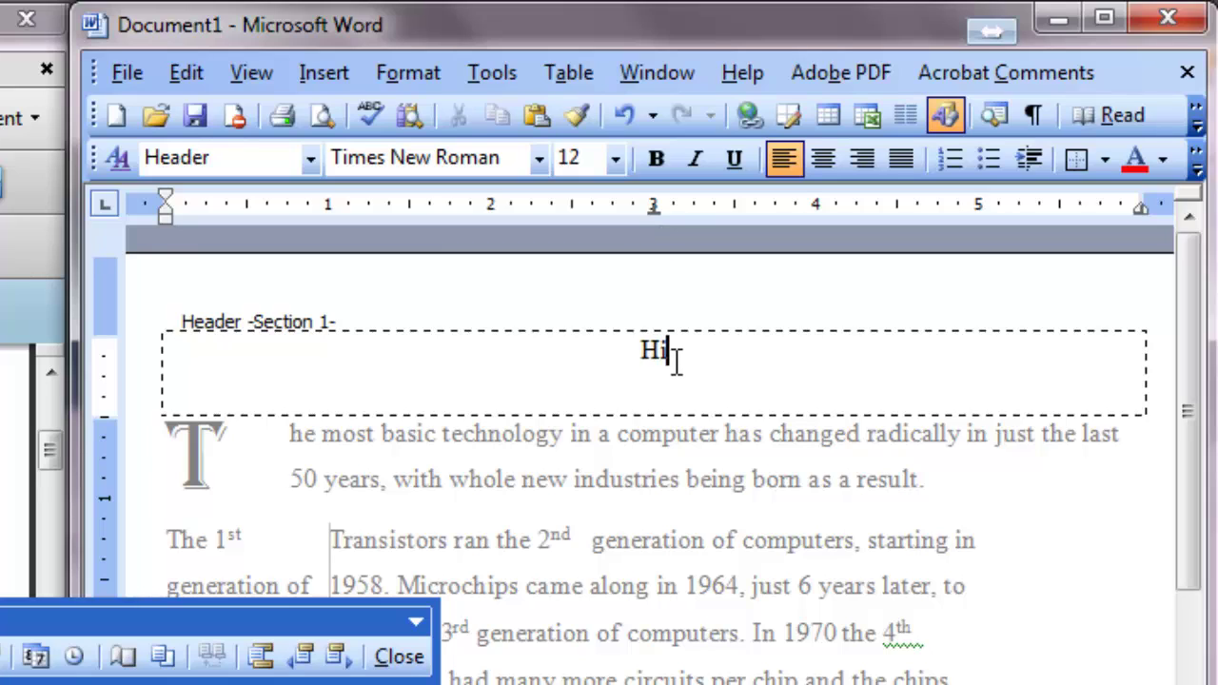
text(story of Com)
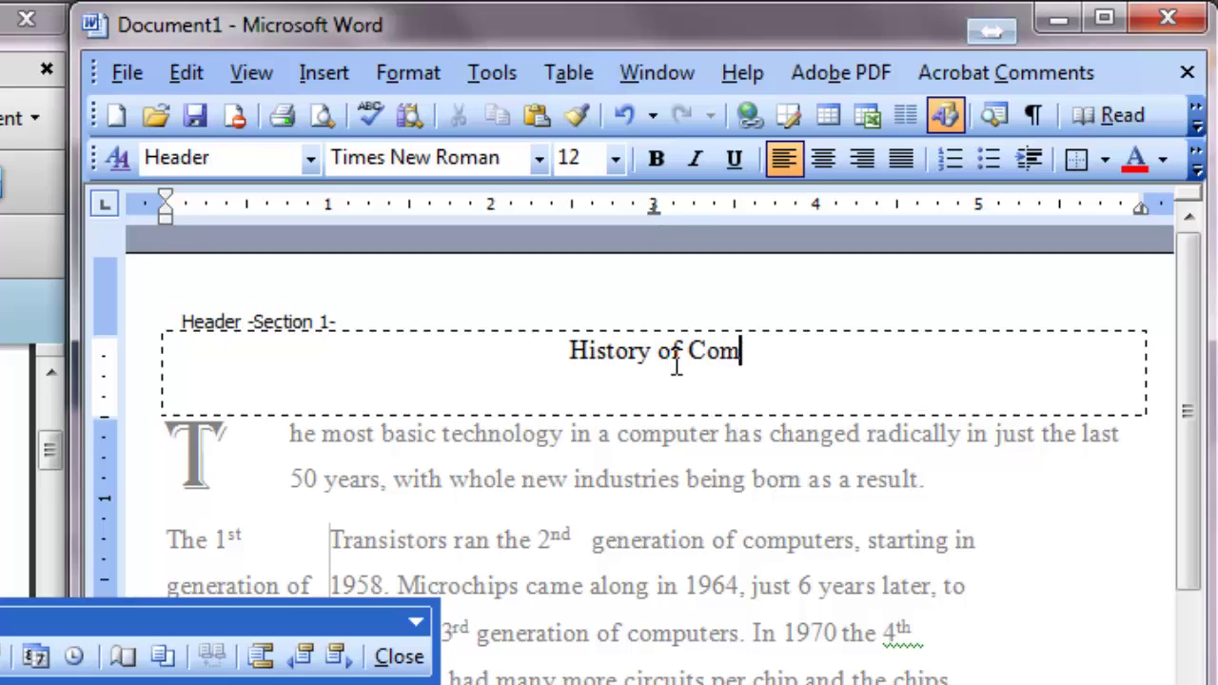
text(puter techn)
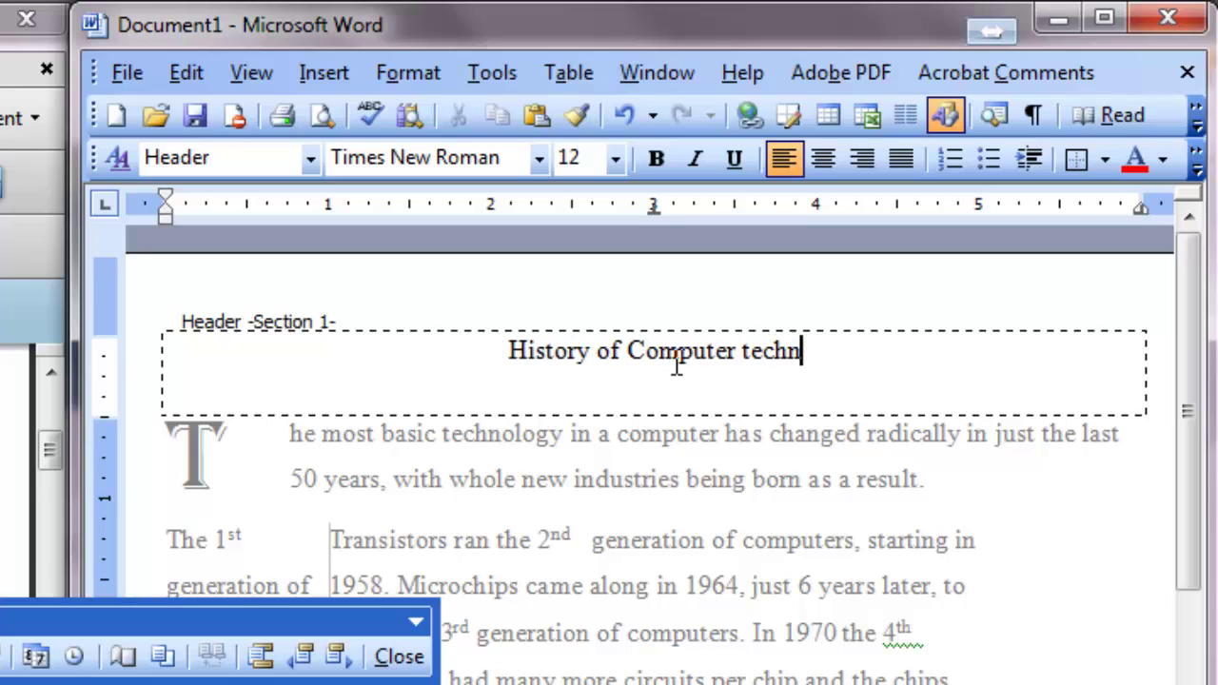
key(BackSpace)
key(BackSpace)
key(BackSpace)
key(BackSpace)
key(BackSpace)
text(Technology)
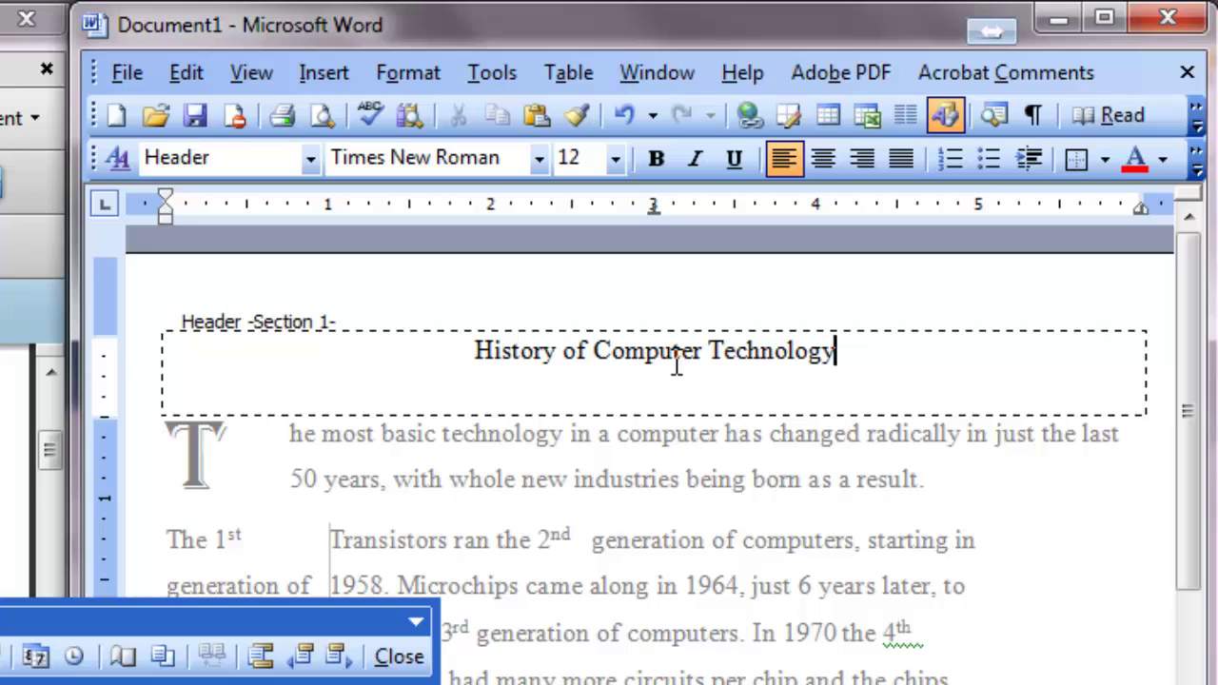
drag(240, 633, 272, 684)
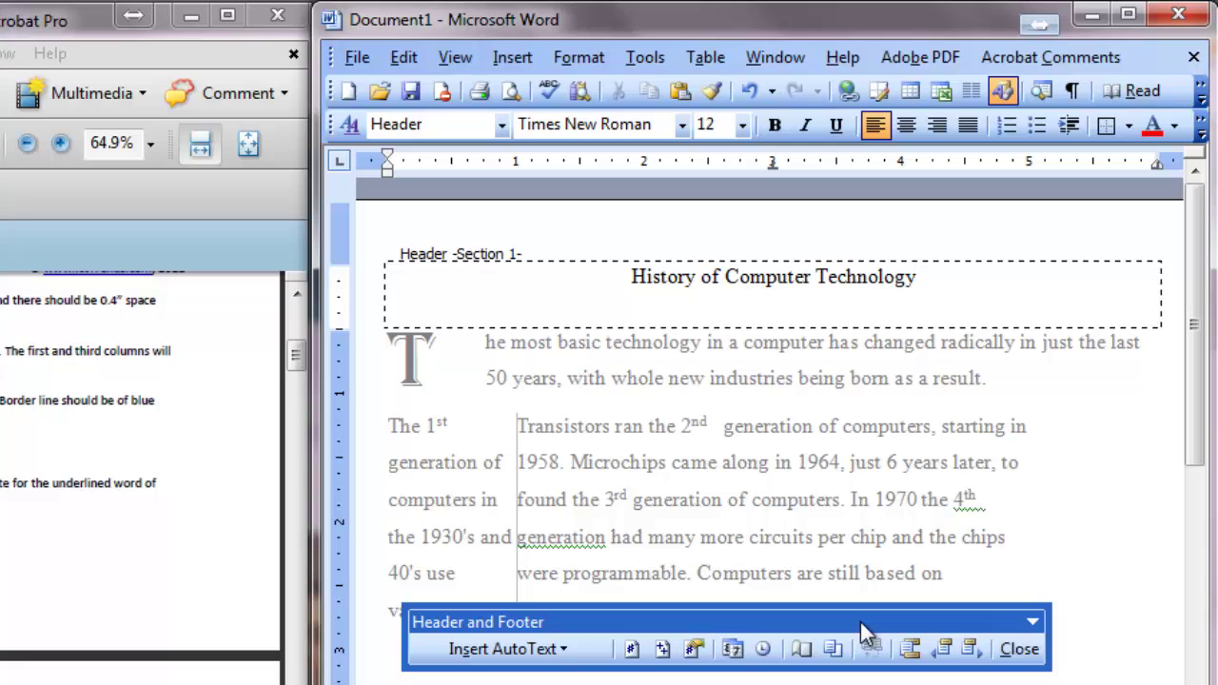
Close the header and place the cursor after the underlined word 'computer' in the bordered paragraph.
click(1019, 649)
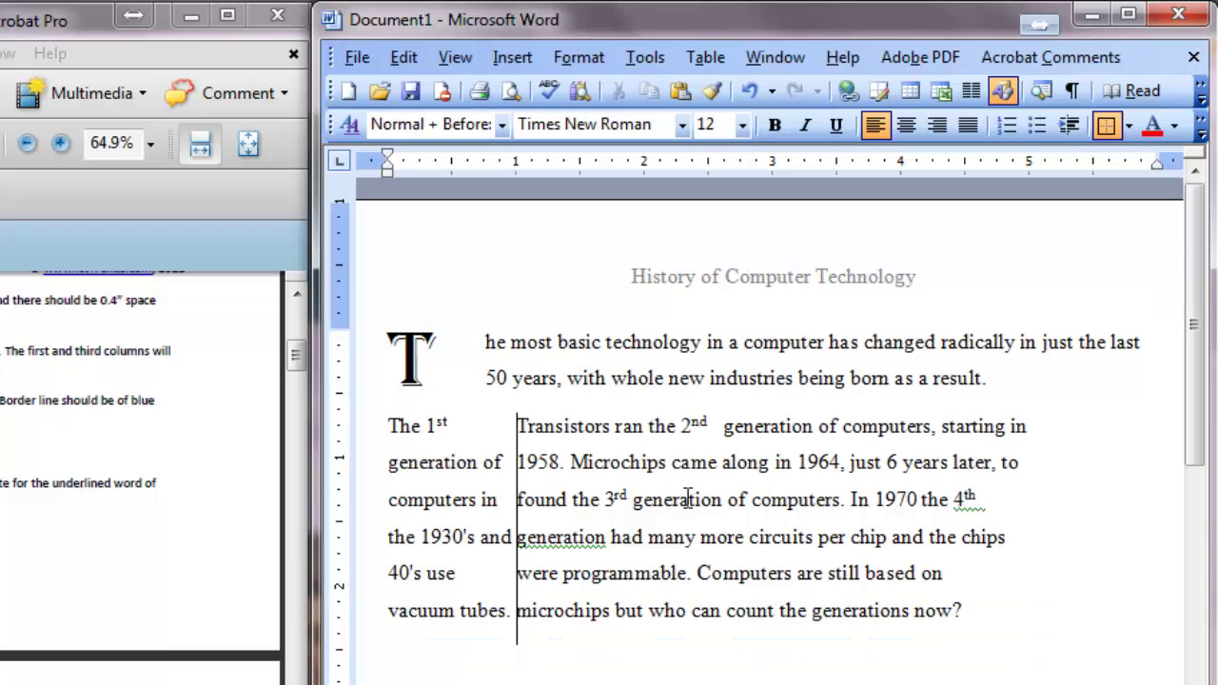
click(578, 403)
scroll(672, 285, down, 10)
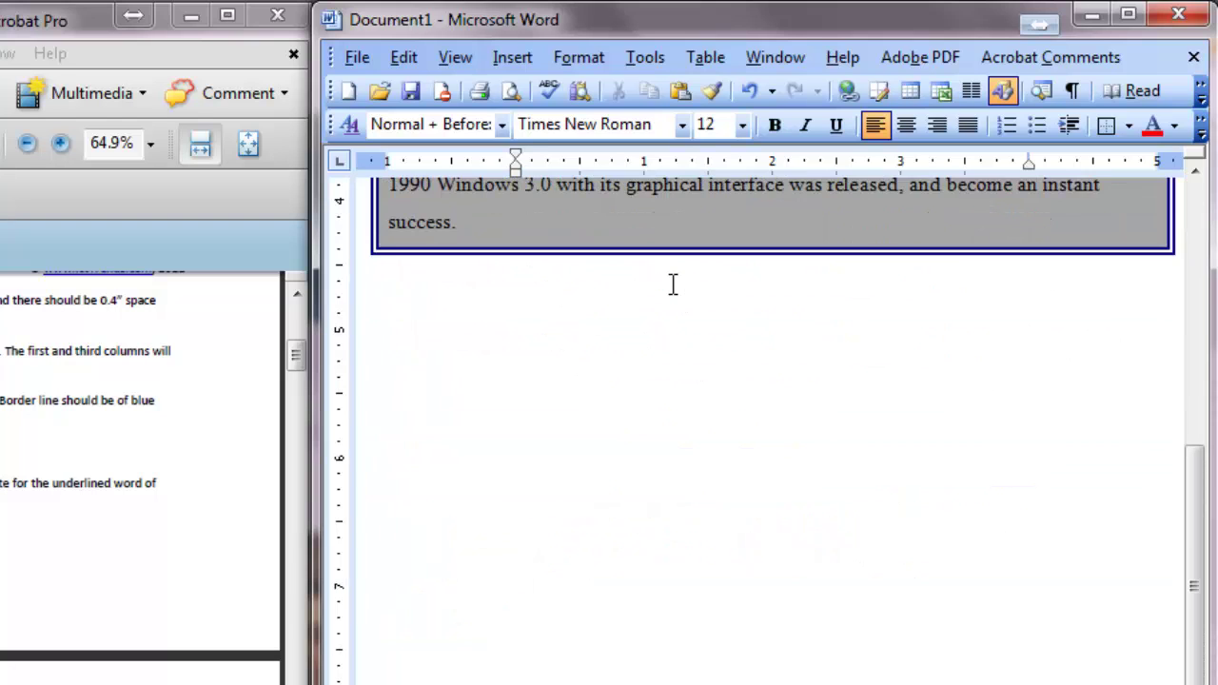
scroll(672, 285, up, 8)
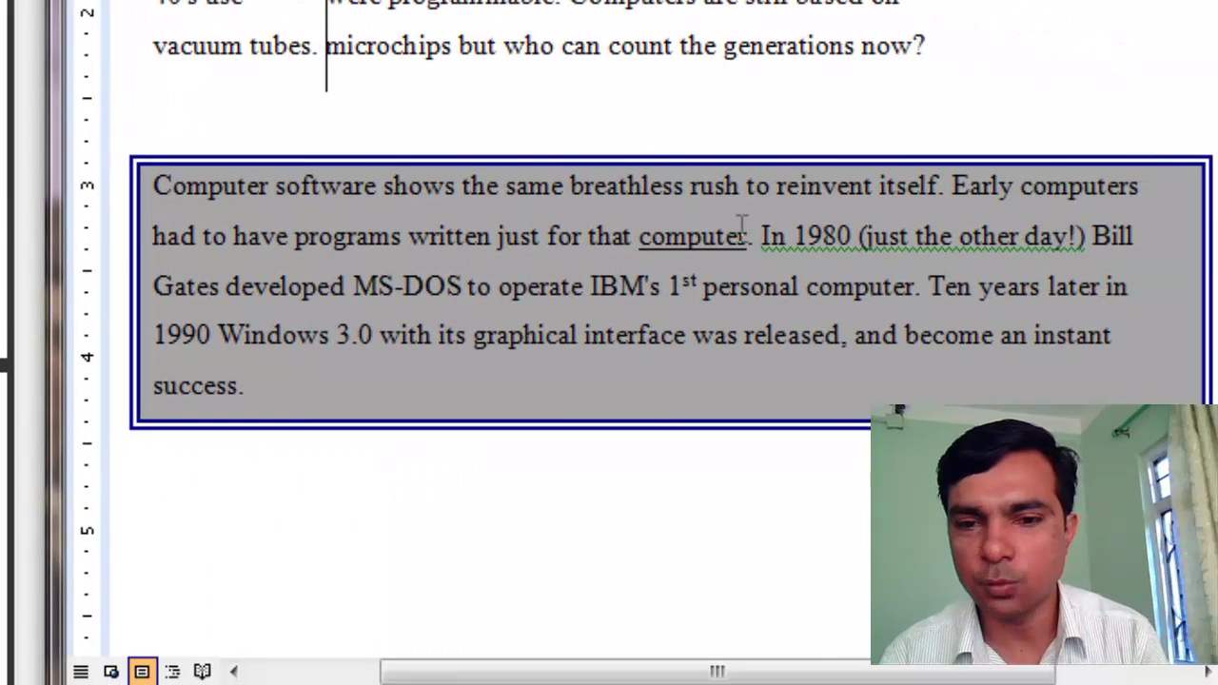
click(750, 238)
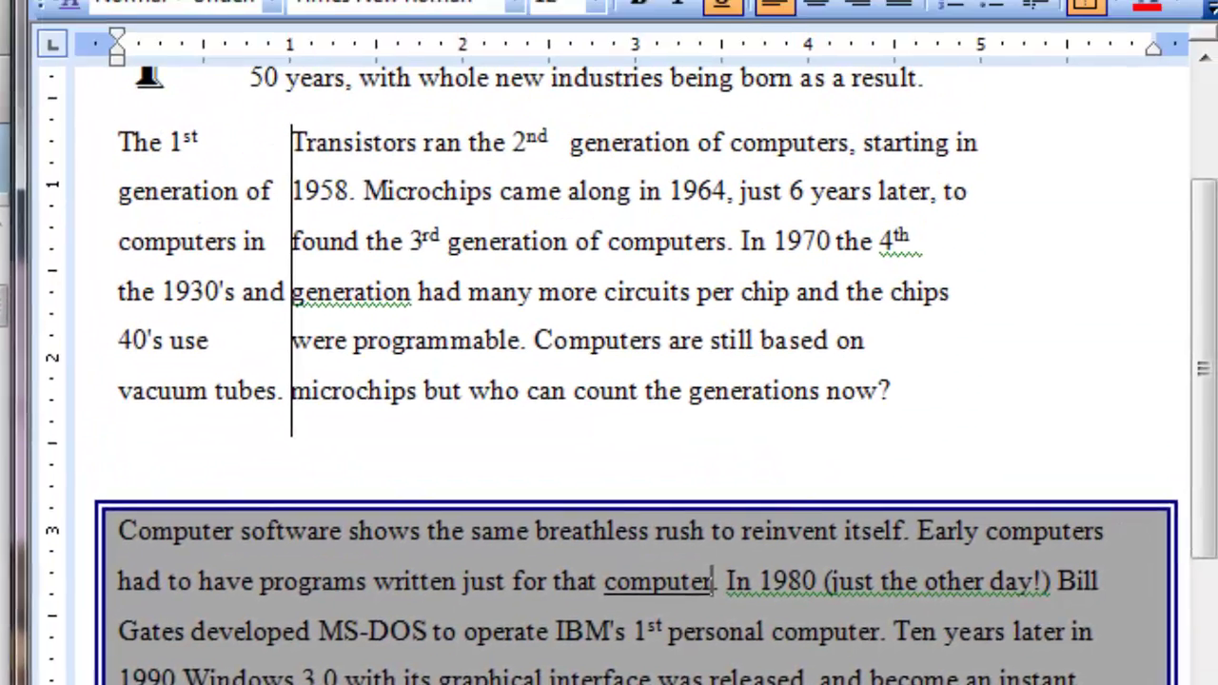
click(263, 80)
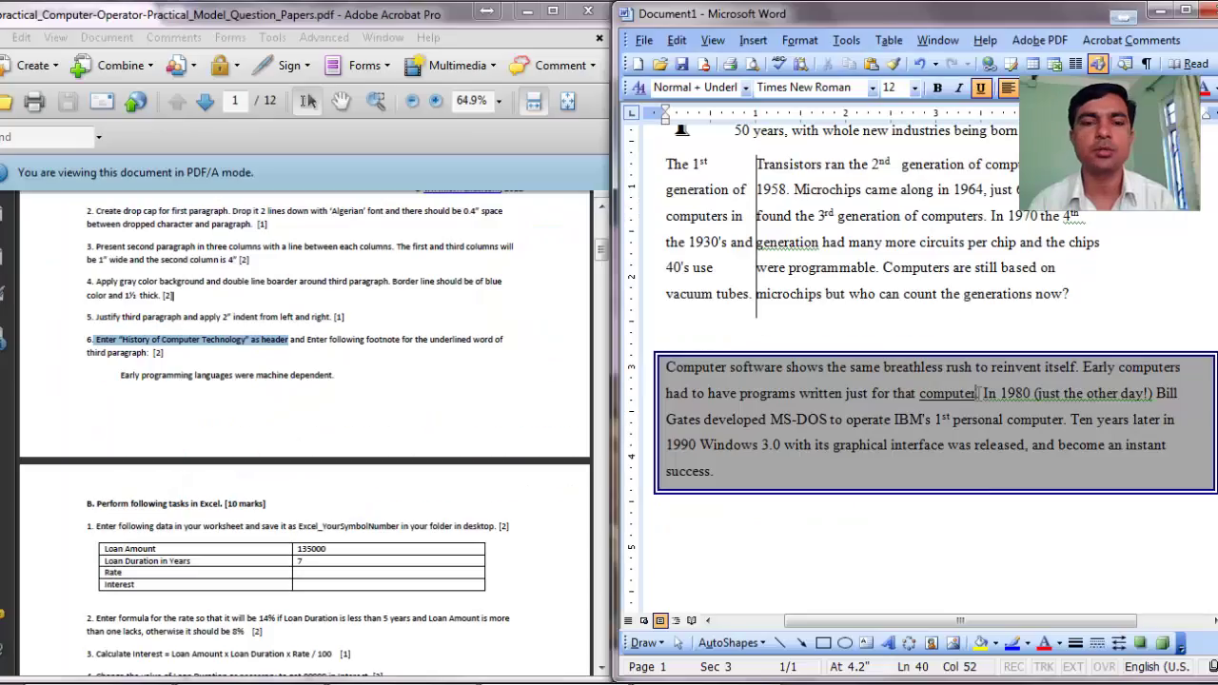
Insert footnote 1 after 'computer' using Insert > Reference > Footnote.
click(752, 43)
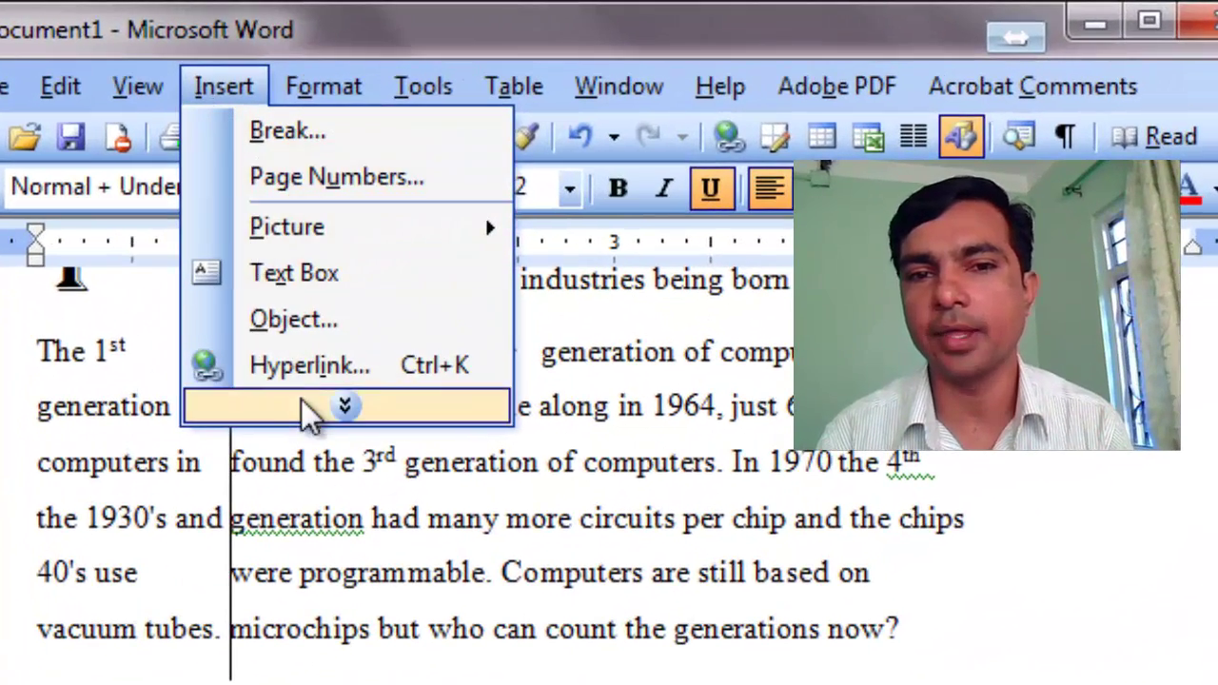
click(321, 416)
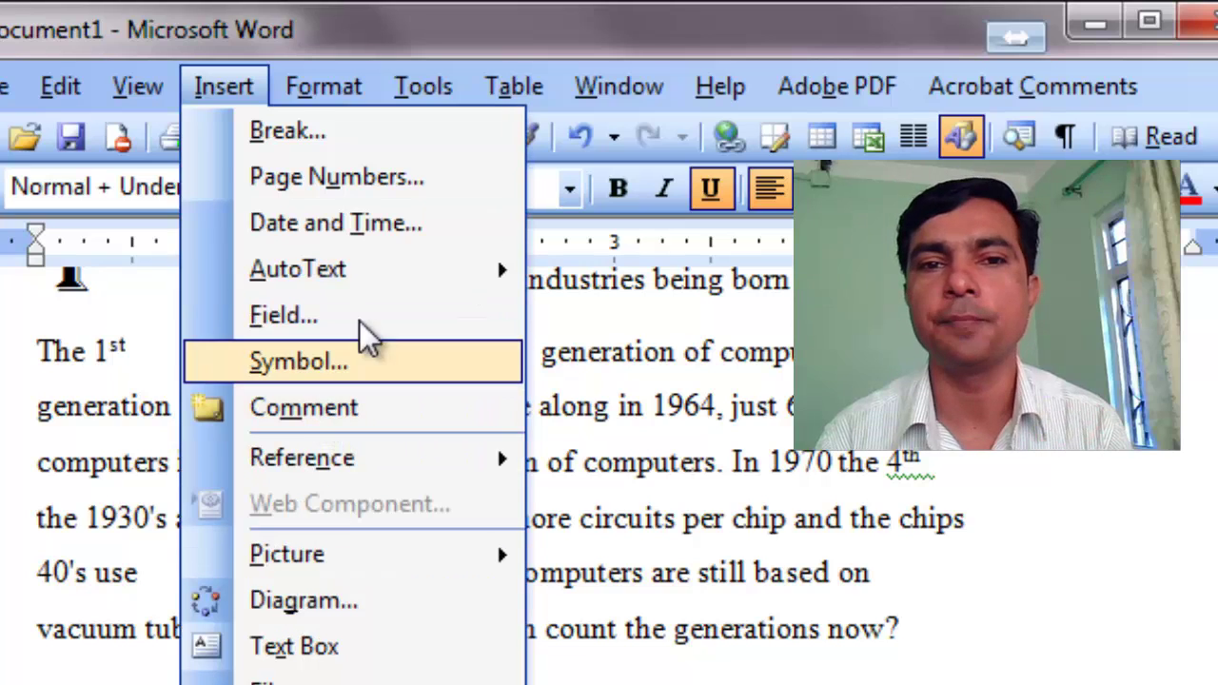
mouse_move(369, 464)
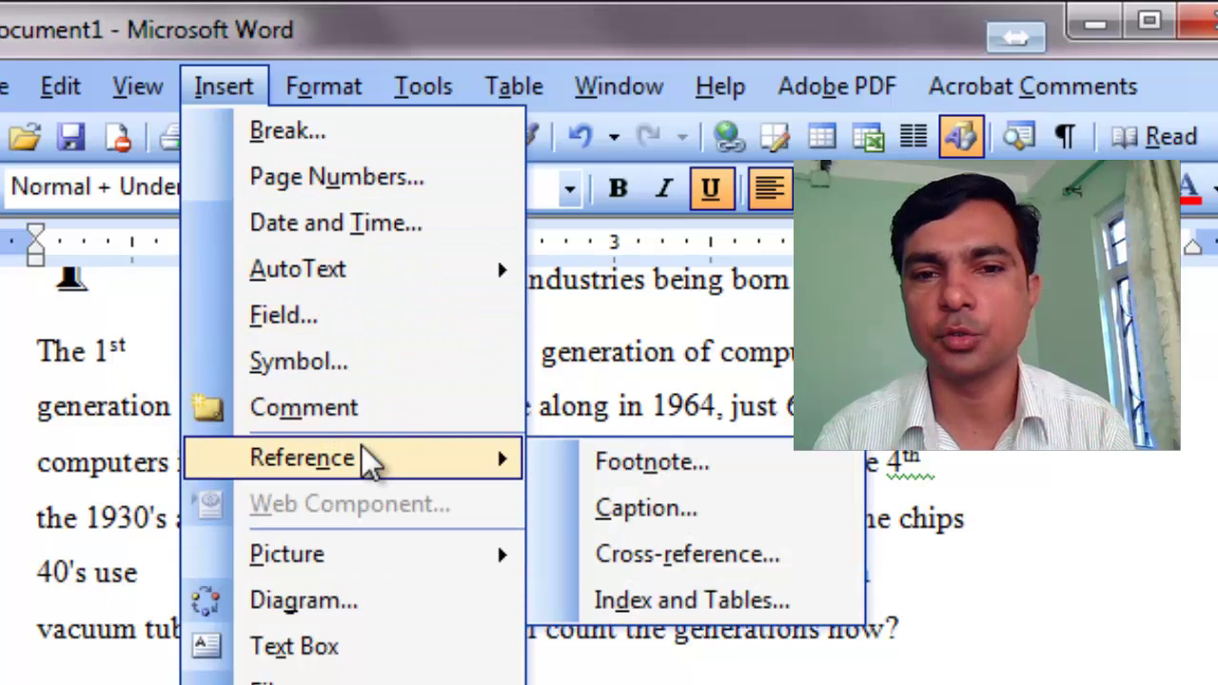
click(716, 463)
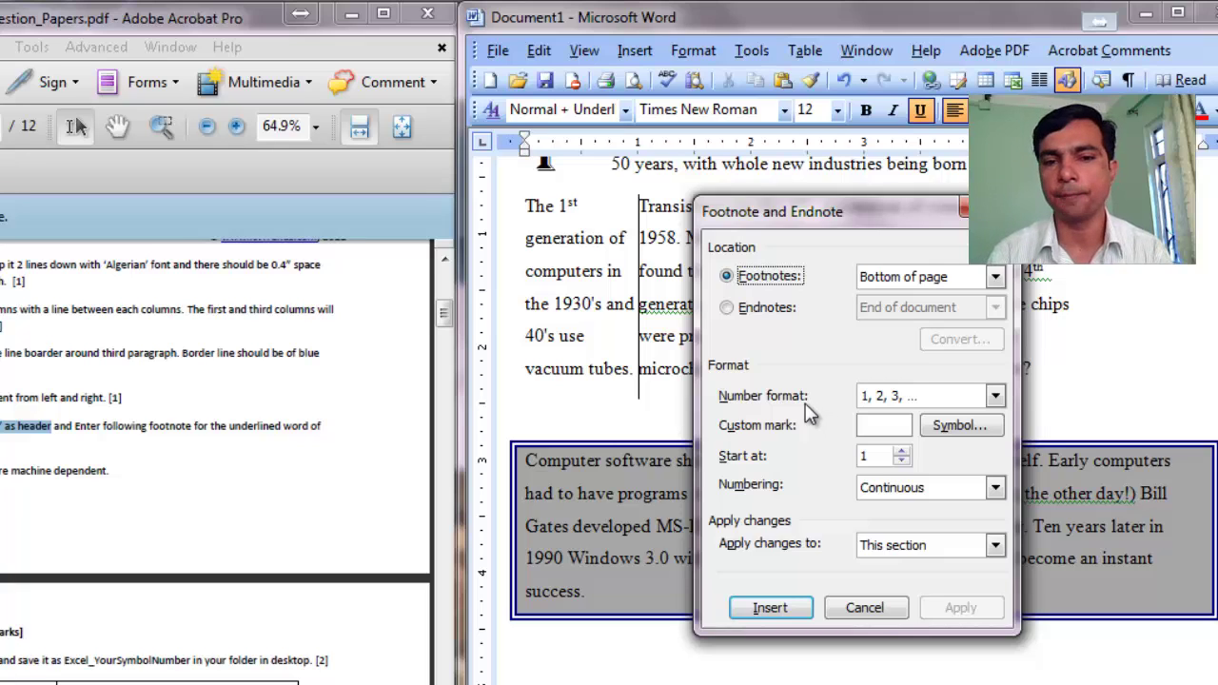
click(769, 607)
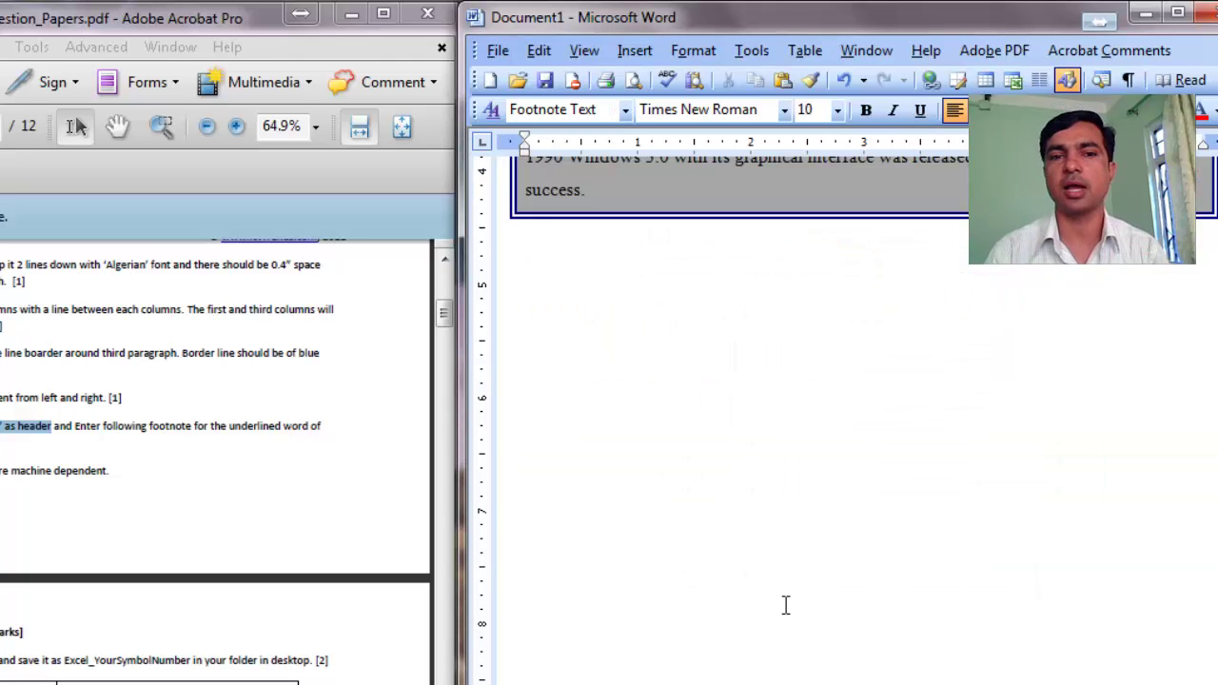
scroll(786, 606, up, 3)
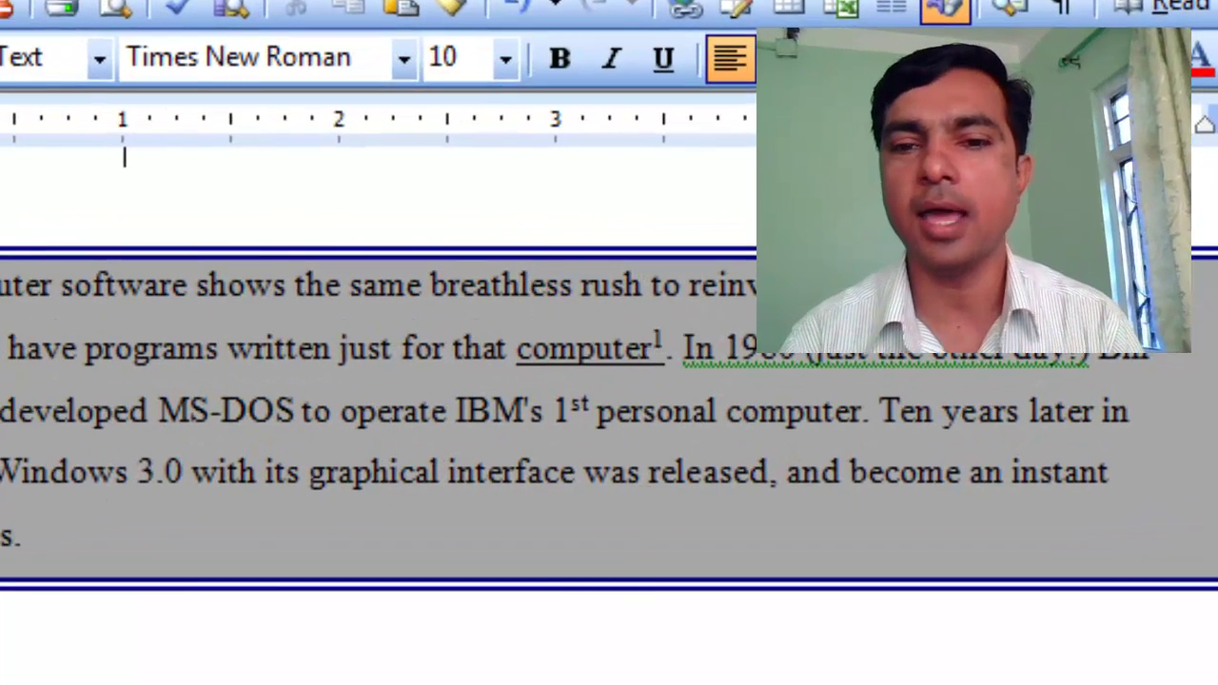
scroll(628, 666, down, 3)
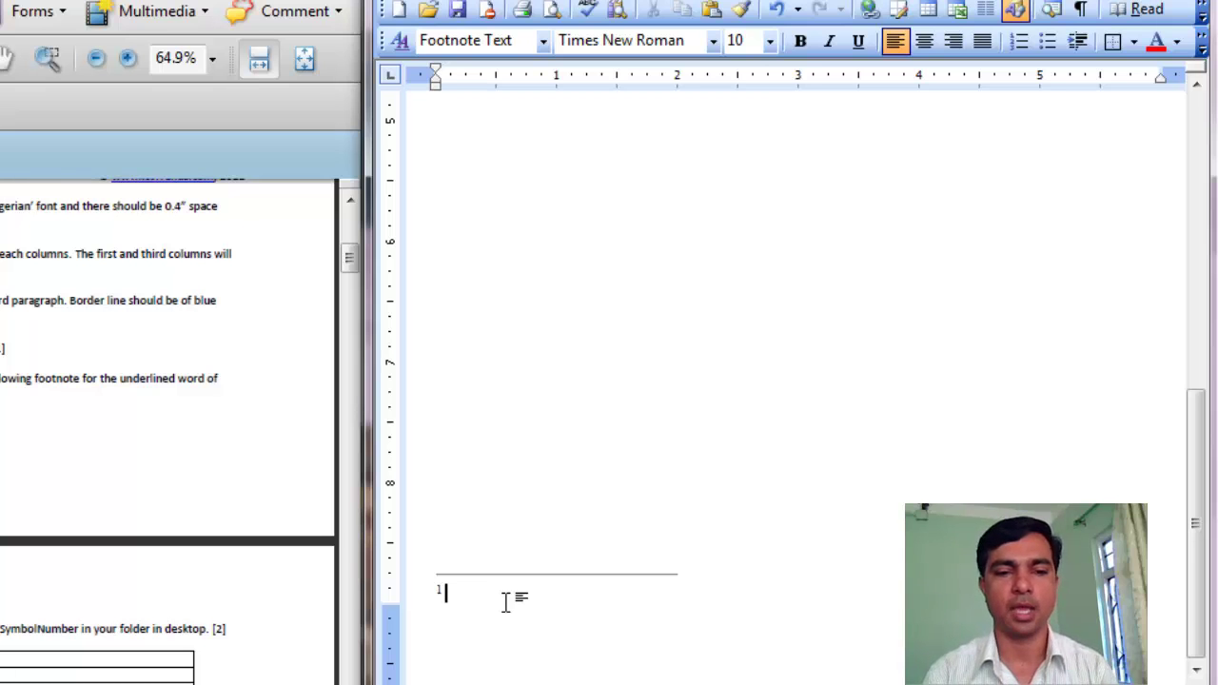
Type 'Early programming languages were machine dependent.' as the footnote text, then return to the body text.
text(E)
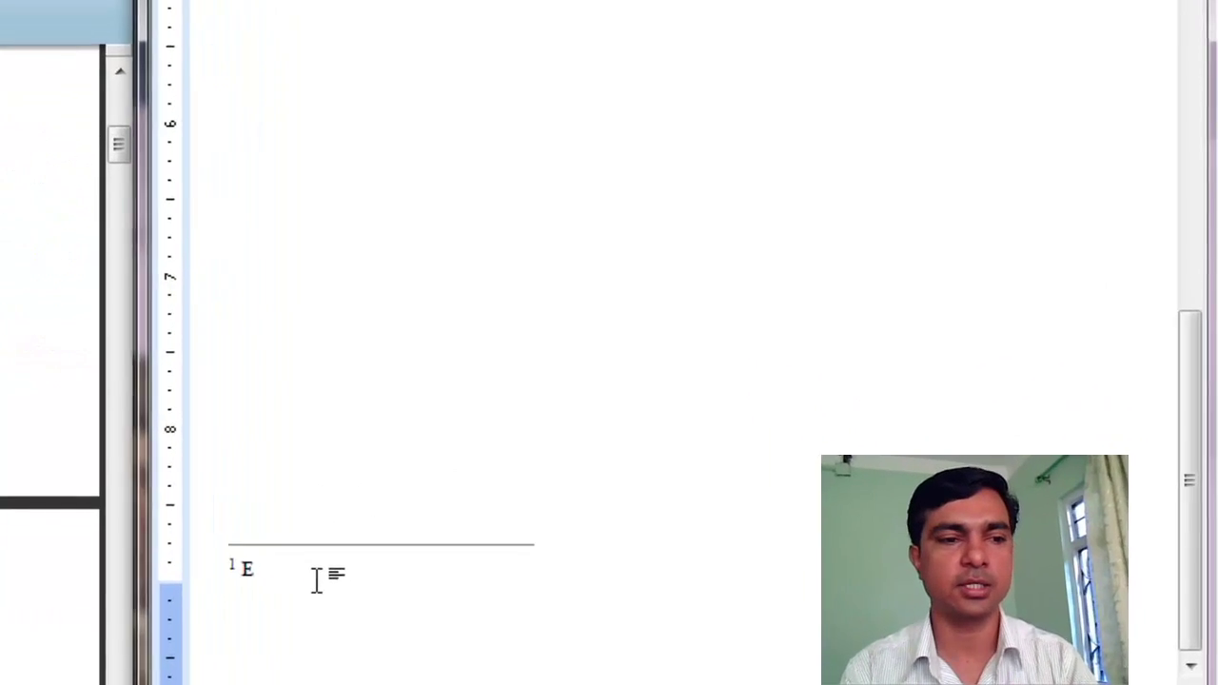
text(arly p)
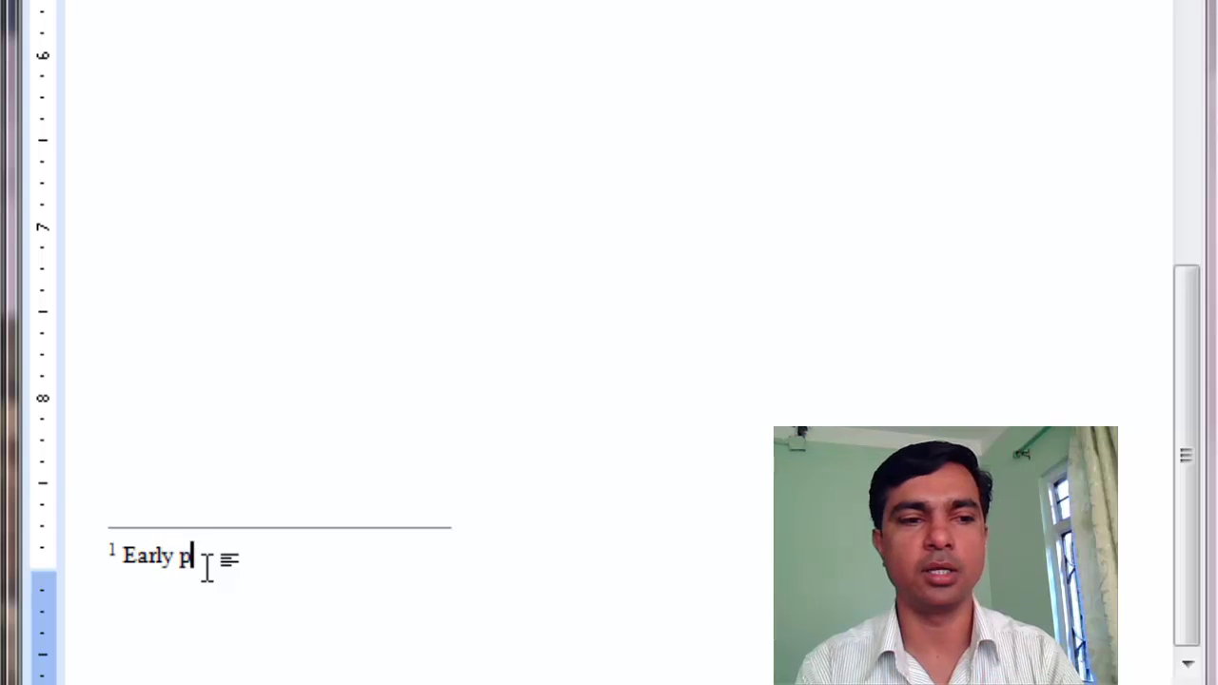
text(rogramming la)
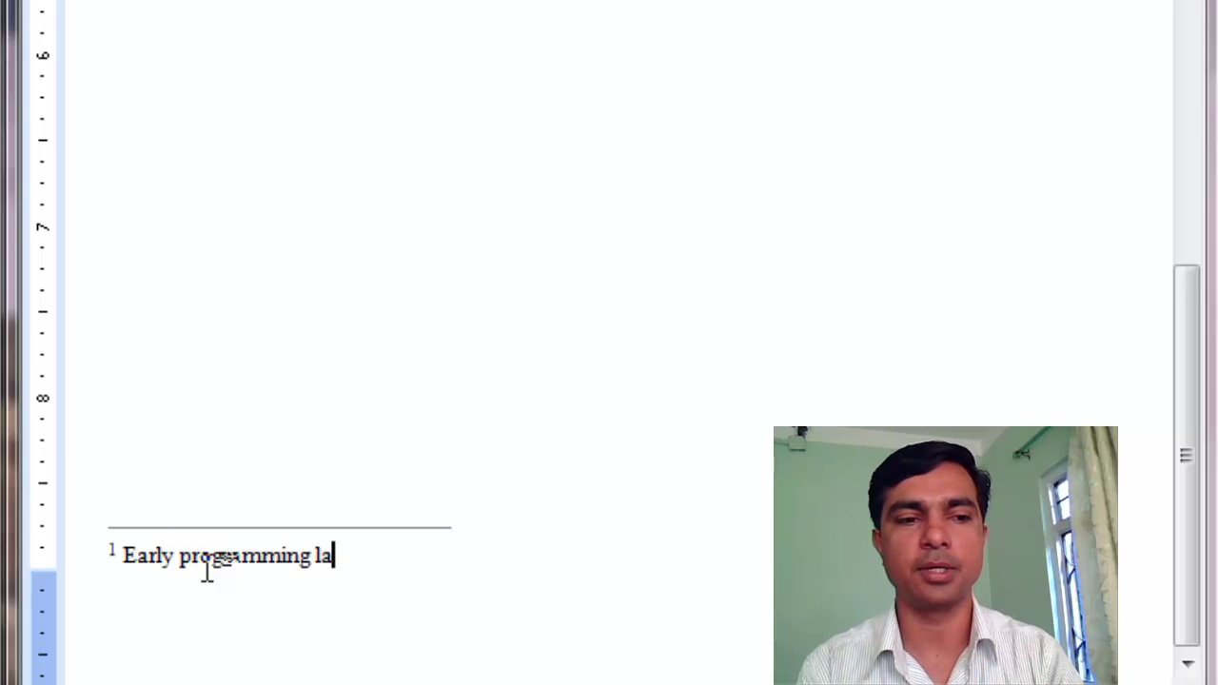
text(nguages were )
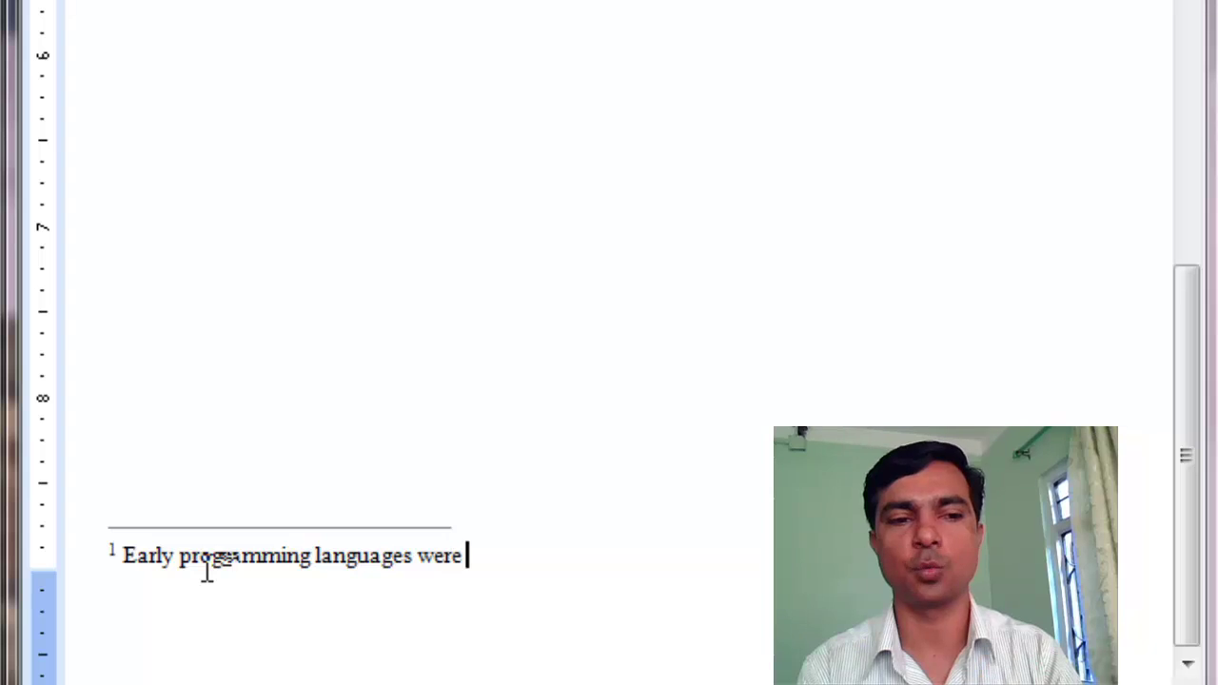
text(machine depende)
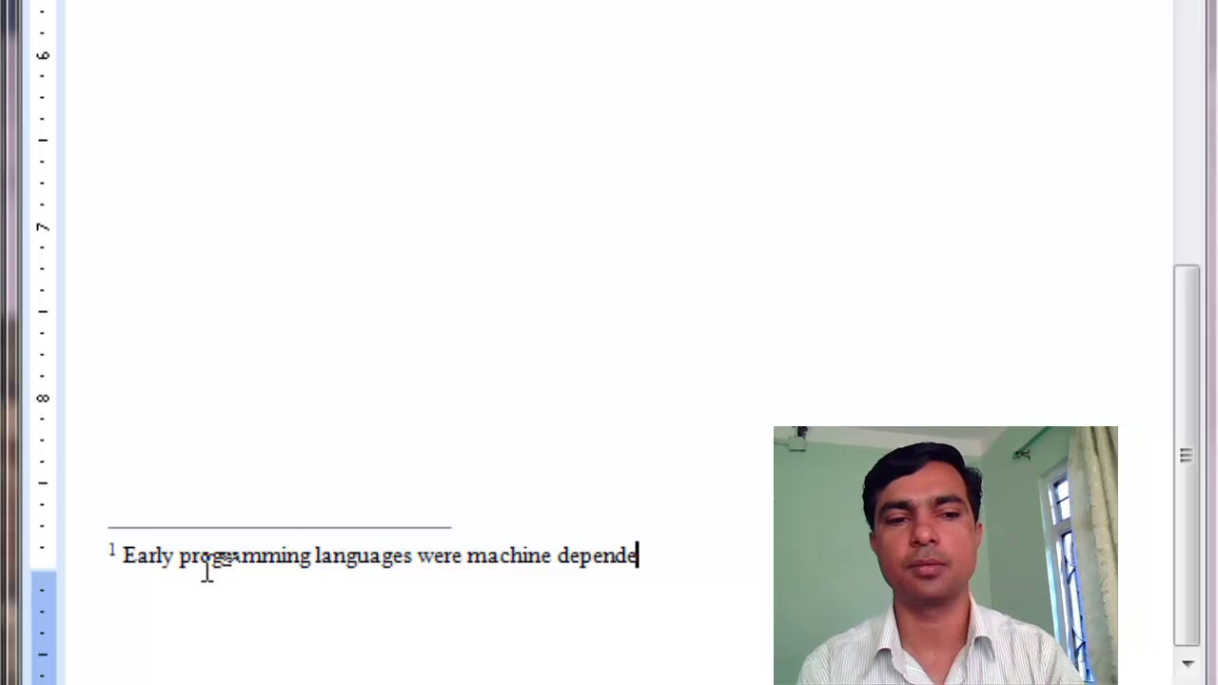
text(nt)
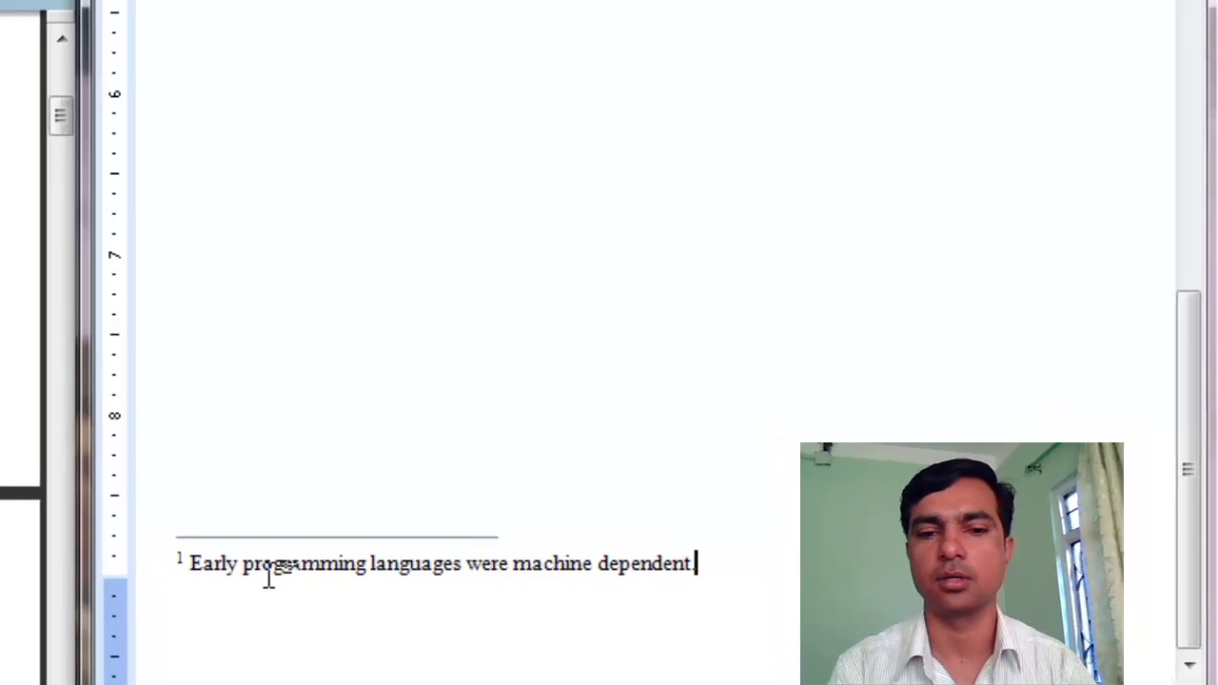
text(.)
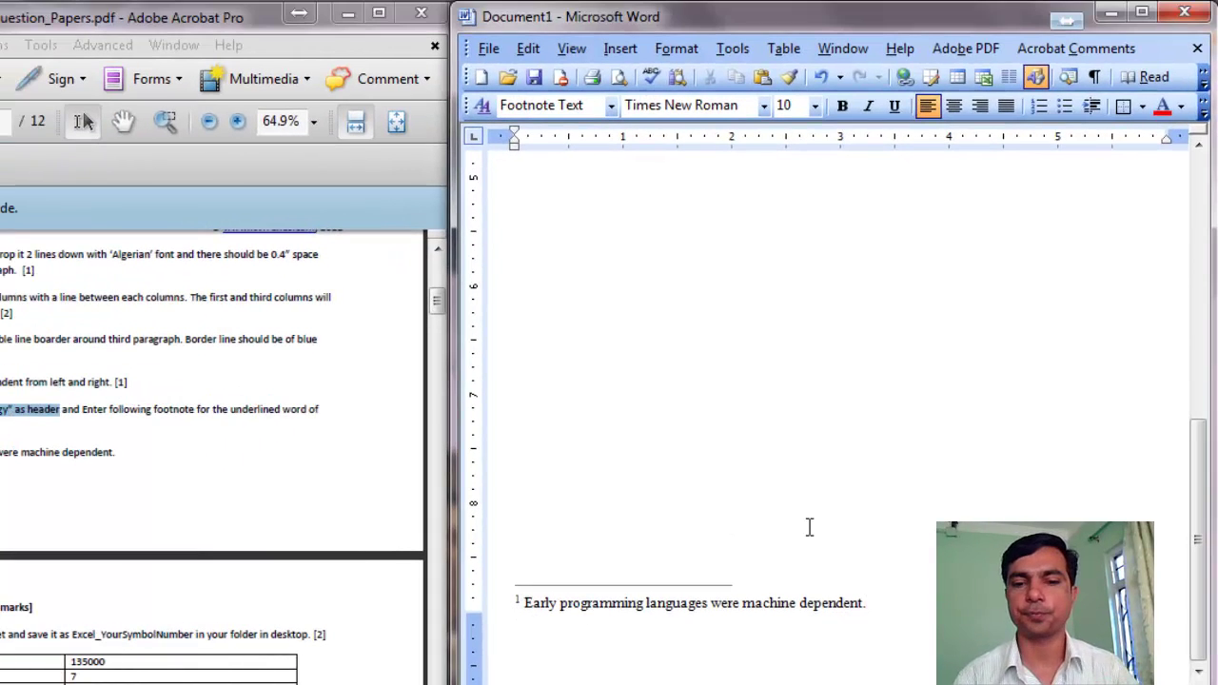
scroll(808, 524, up, 6)
scroll(808, 524, up, 2)
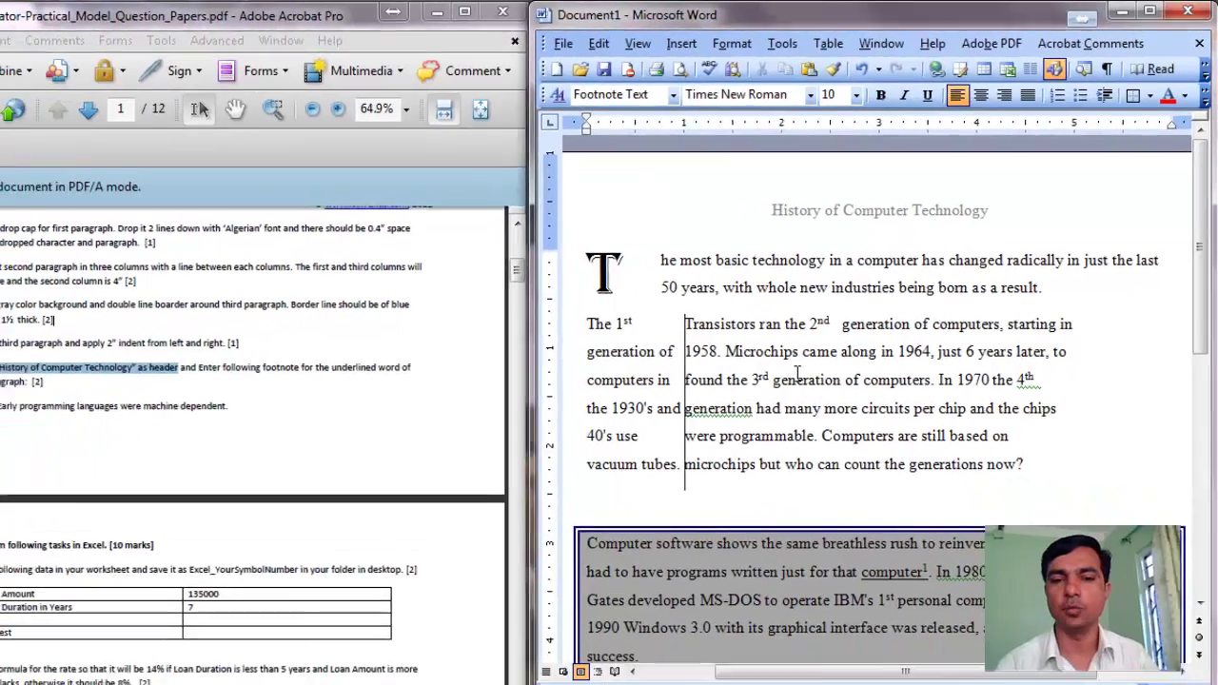
click(752, 416)
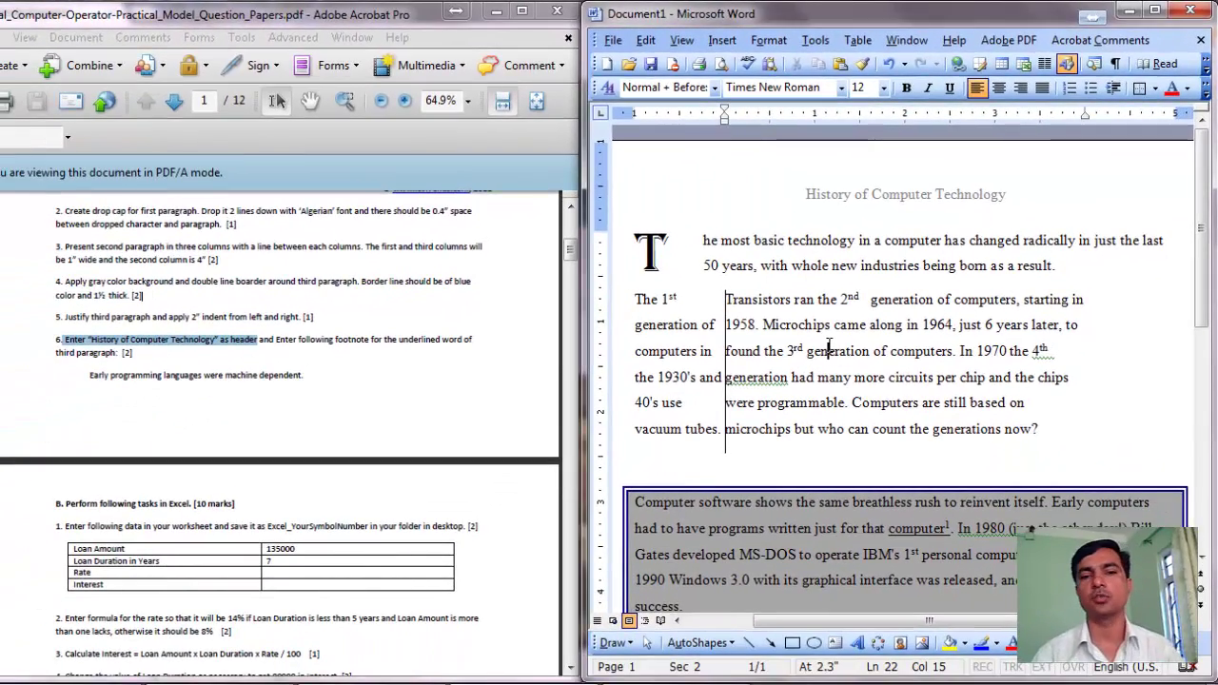
In the Acrobat question paper, highlight the required file name Word_YourSymbolNumber in task 1.
click(274, 235)
scroll(276, 266, up, 6)
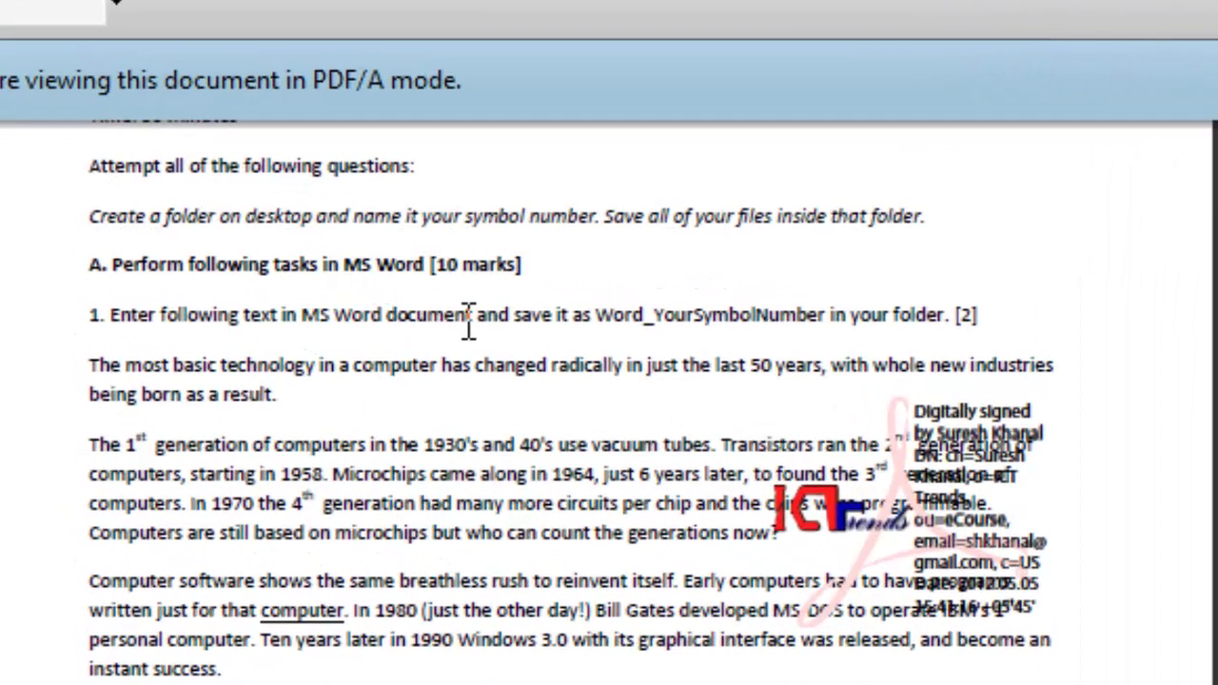
drag(522, 321, 385, 319)
drag(597, 317, 831, 319)
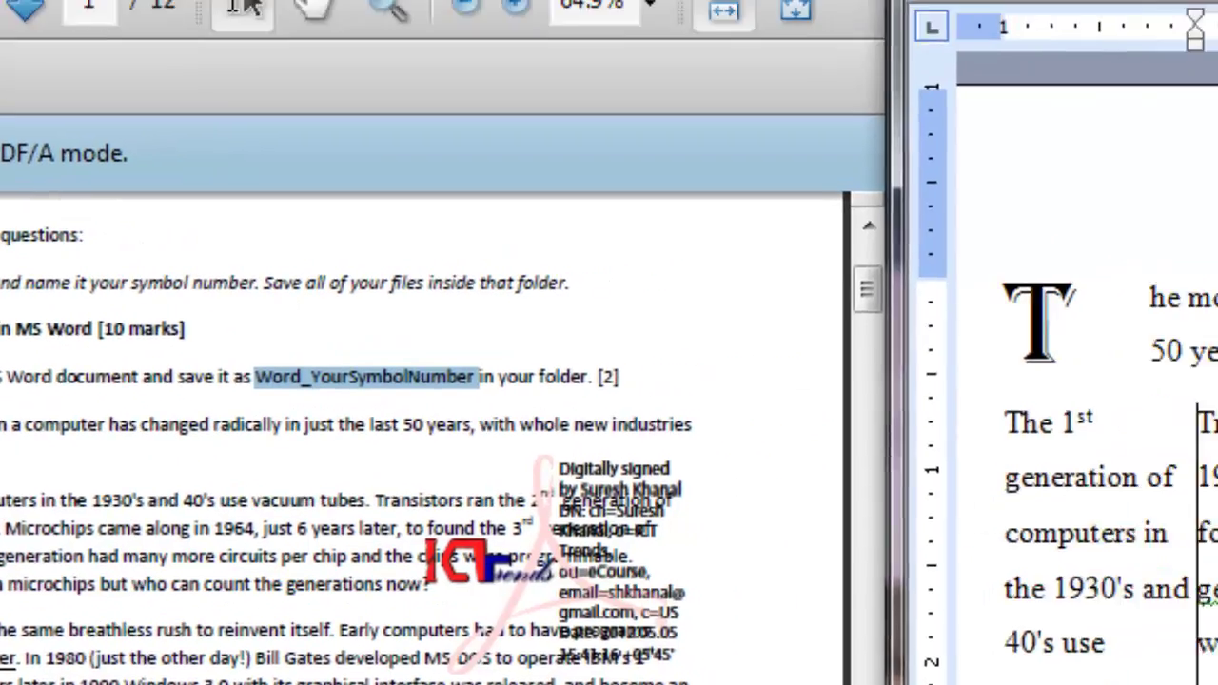
Start Save As with the Desktop as the save location.
click(326, 16)
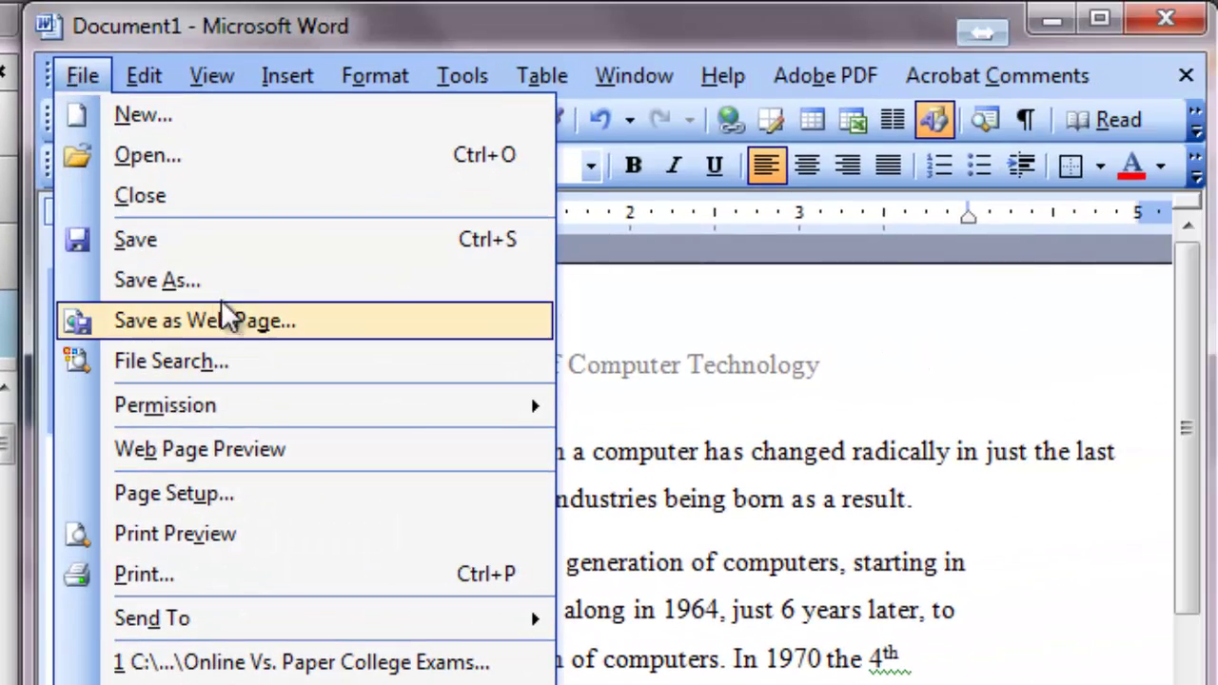
click(209, 284)
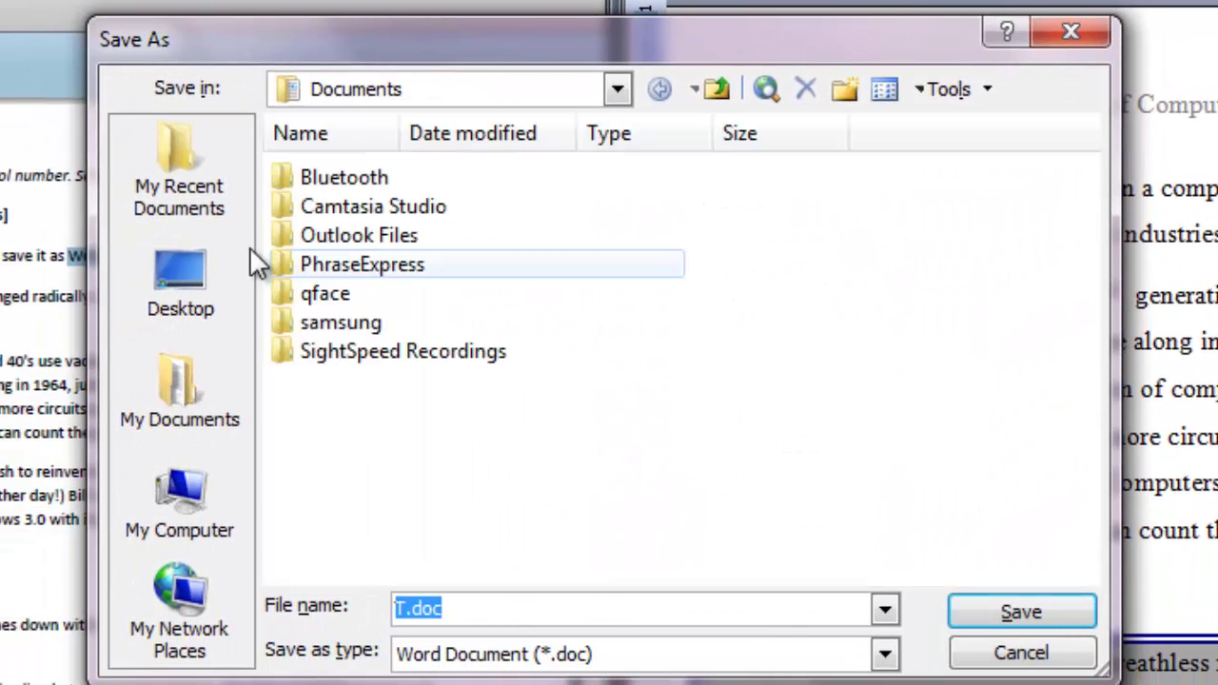
click(165, 278)
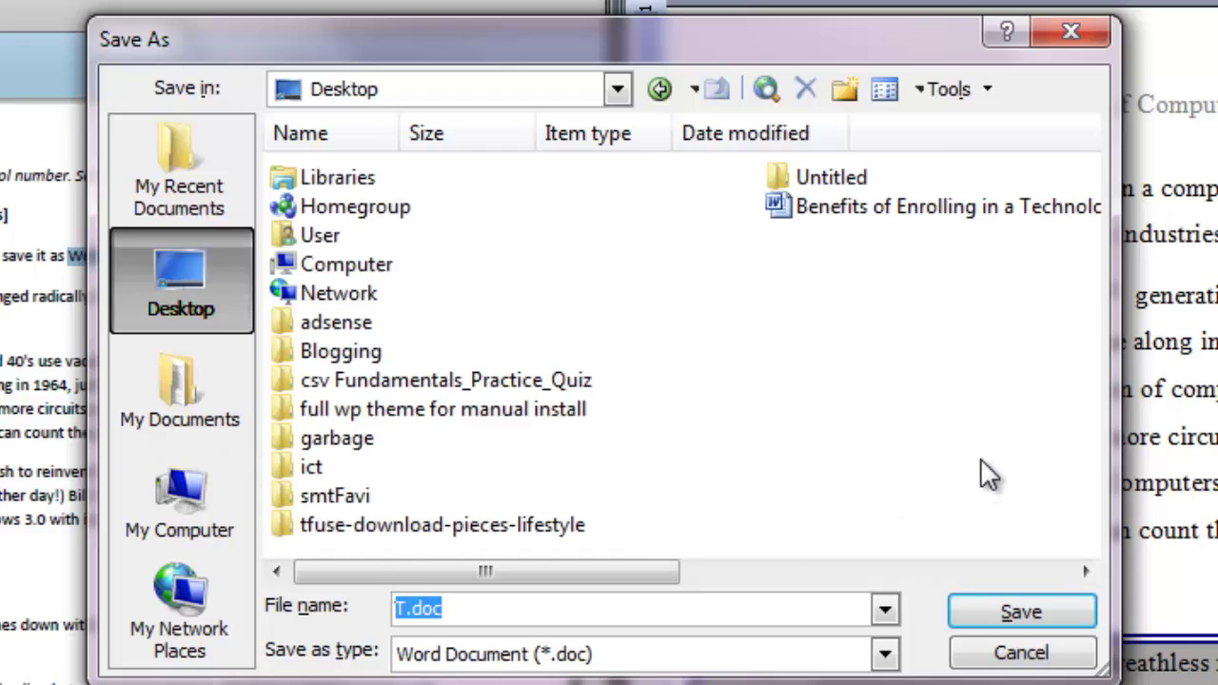
click(883, 438)
scroll(883, 438, down, 3)
scroll(884, 438, up, 3)
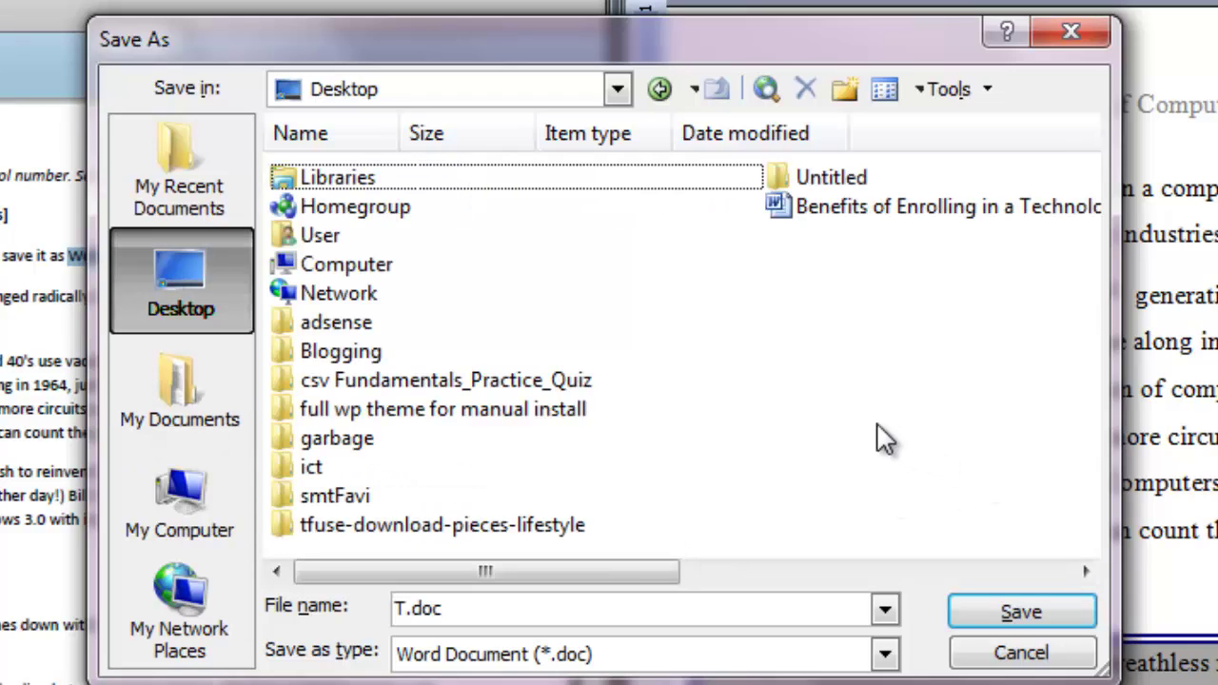
scroll(884, 438, down, 3)
scroll(883, 438, up, 3)
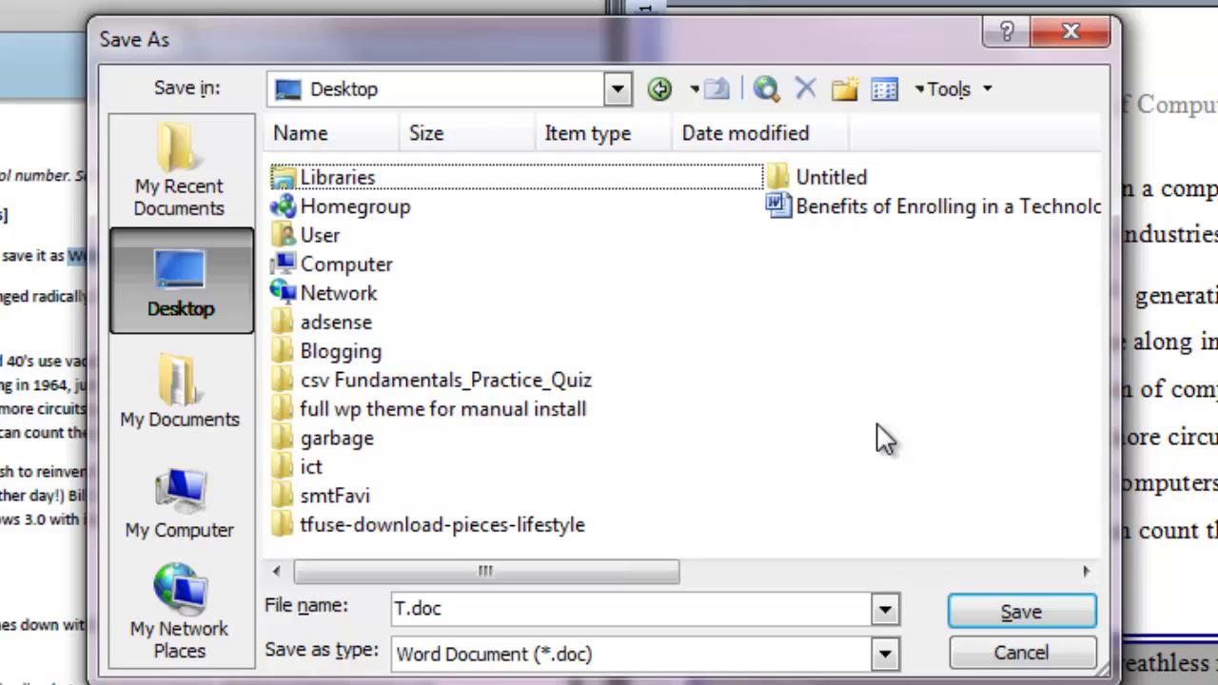
click(845, 90)
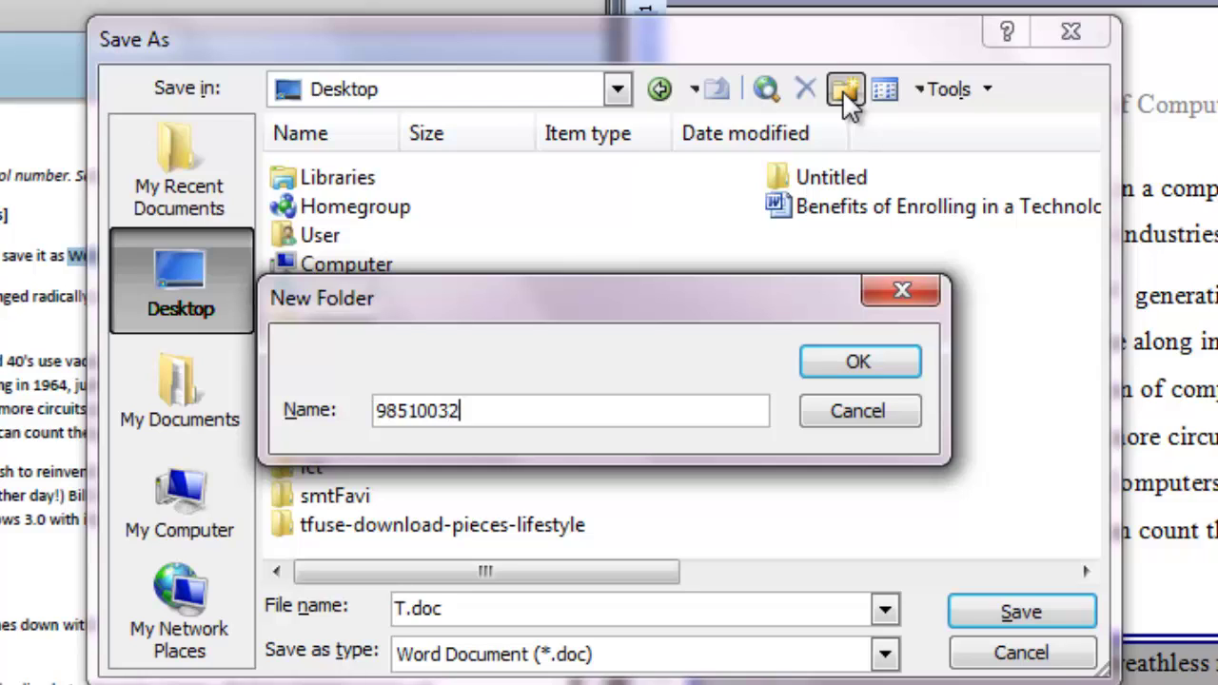
click(871, 365)
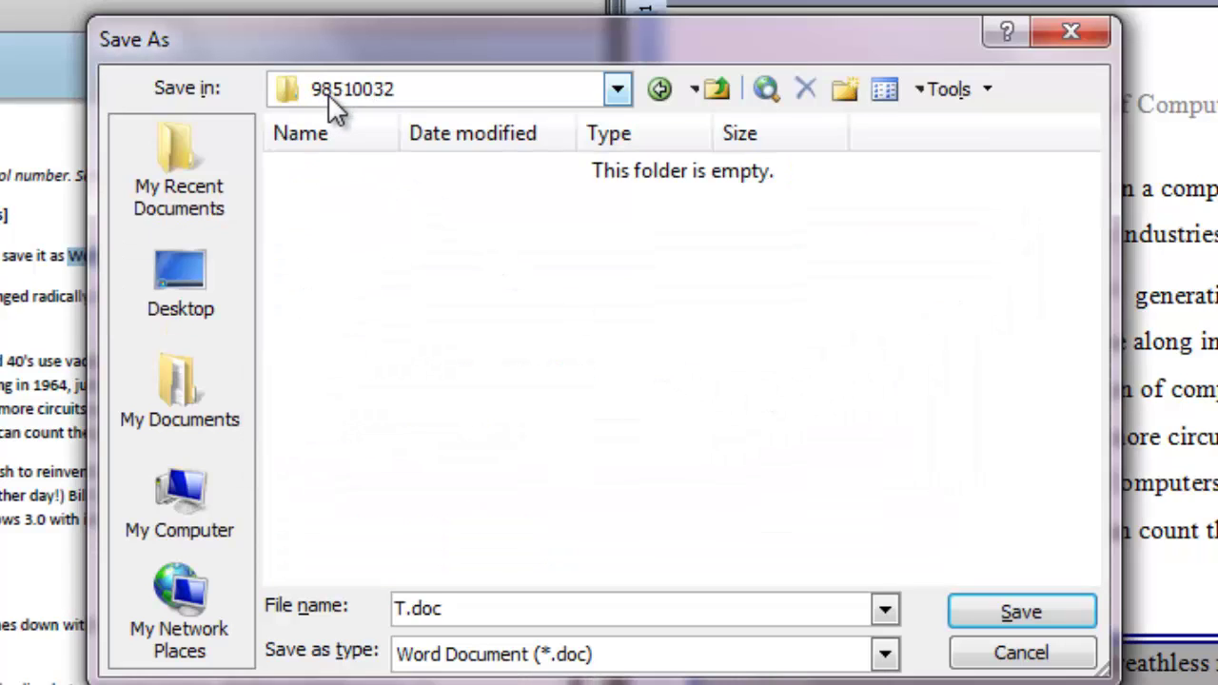
Save the document as word_98510032.doc inside the 98510032 folder.
drag(445, 49, 1032, 170)
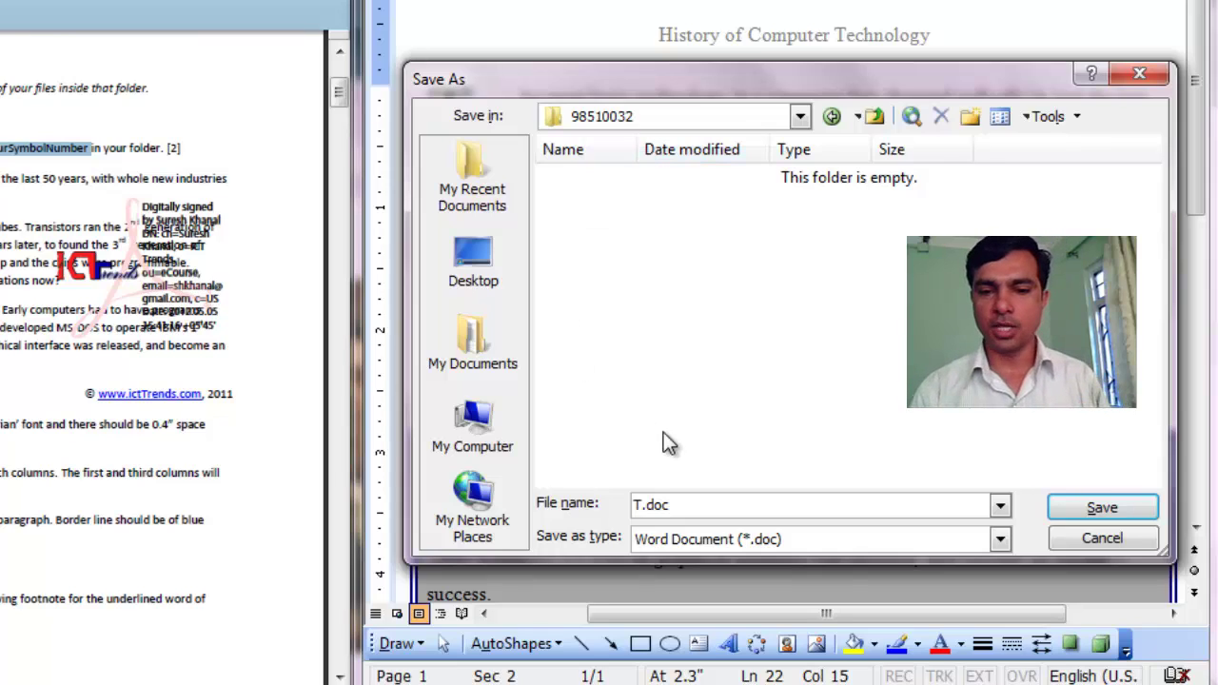
double_click(651, 504)
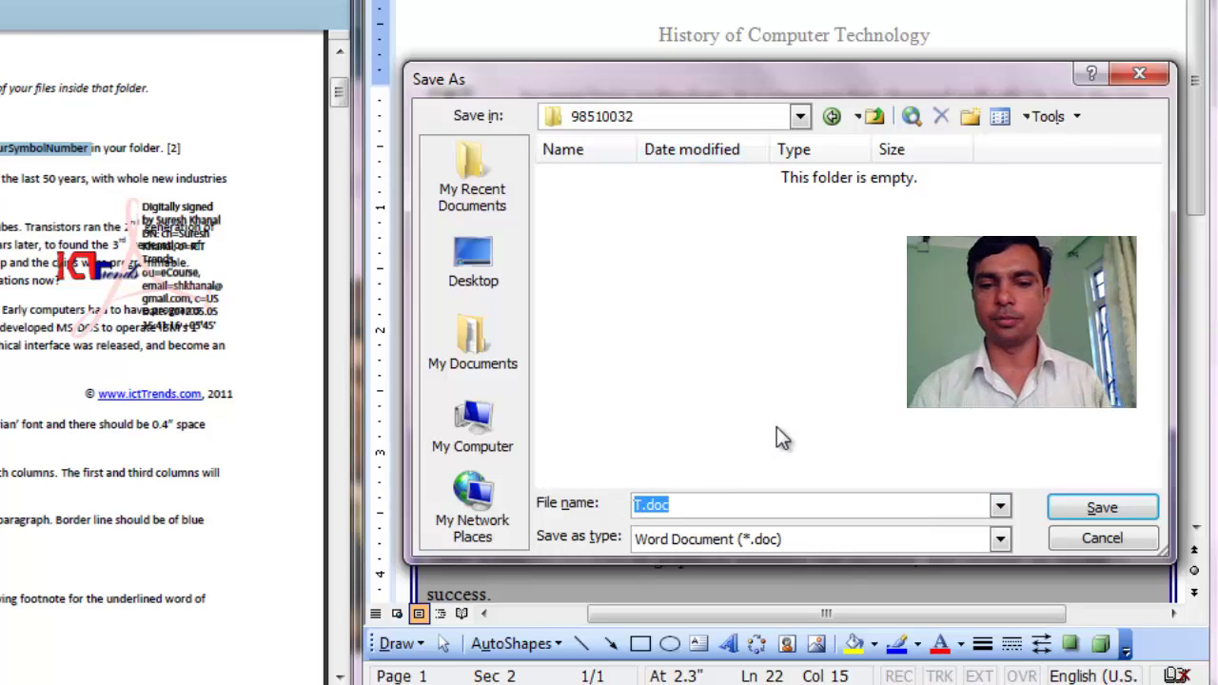
text(word)
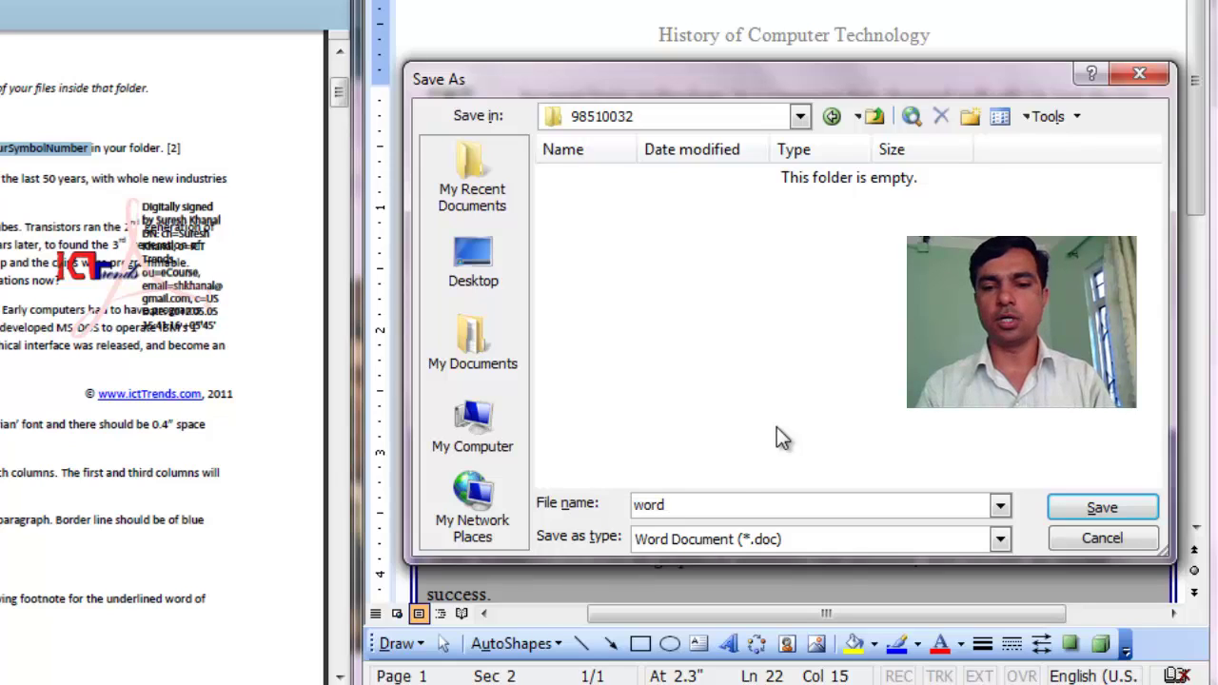
text(_)
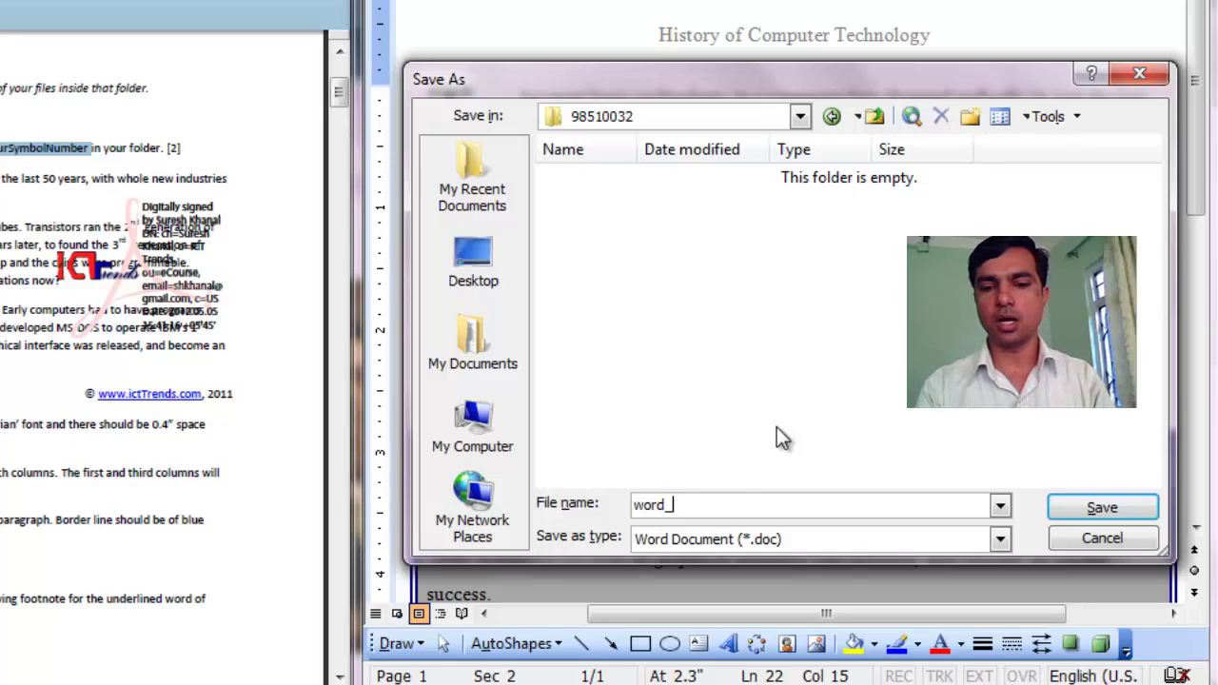
text(98)
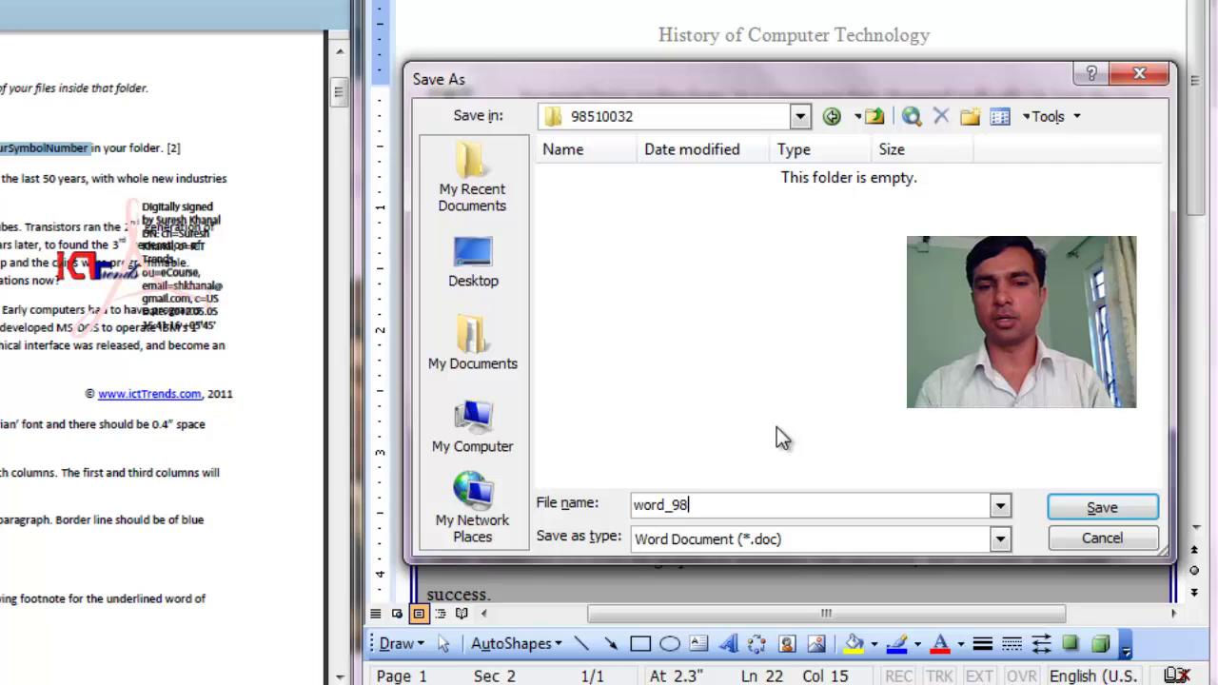
text(510032)
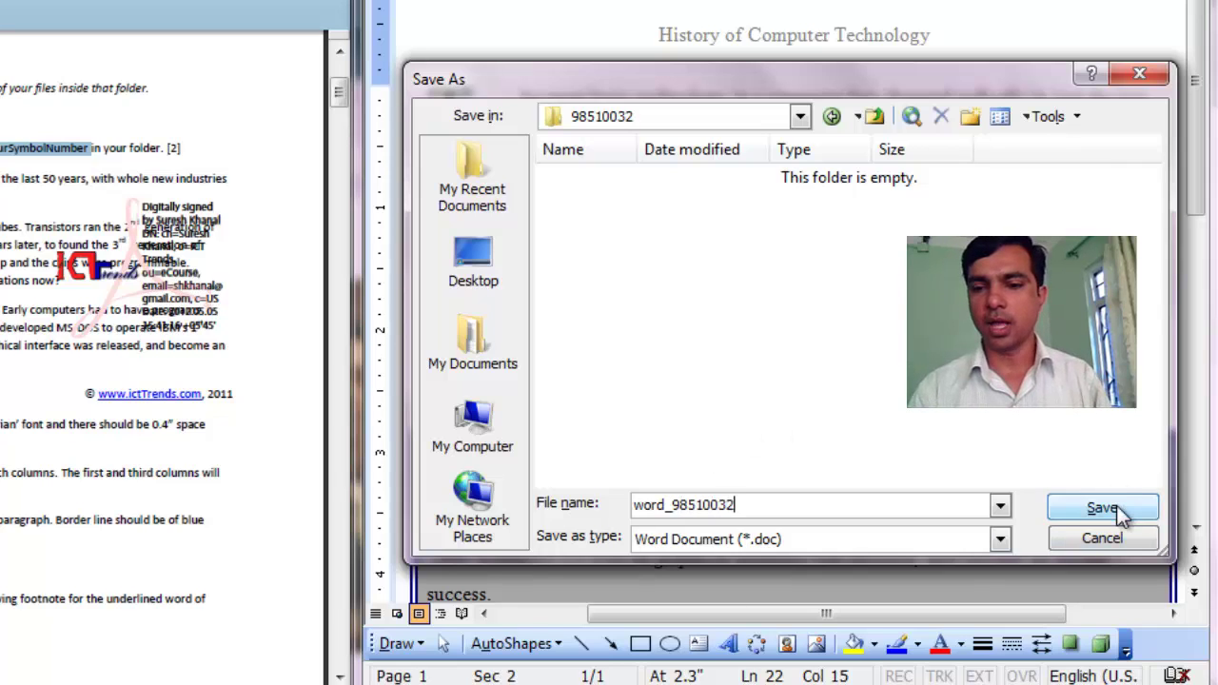
click(1121, 512)
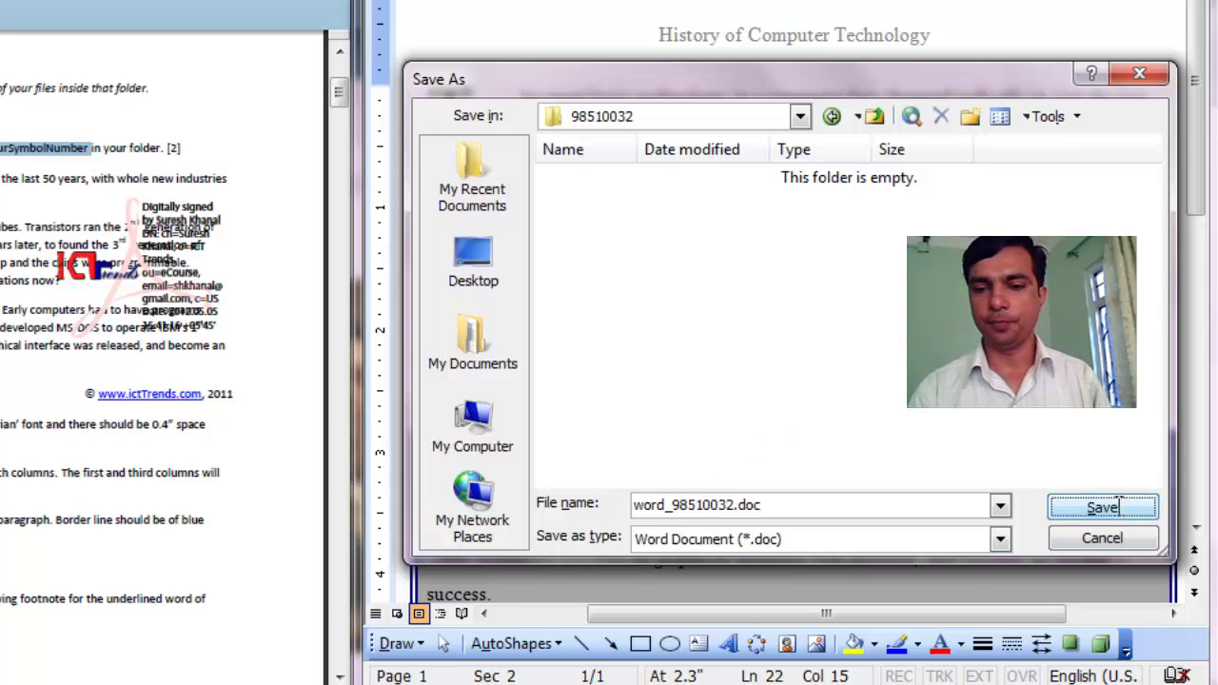